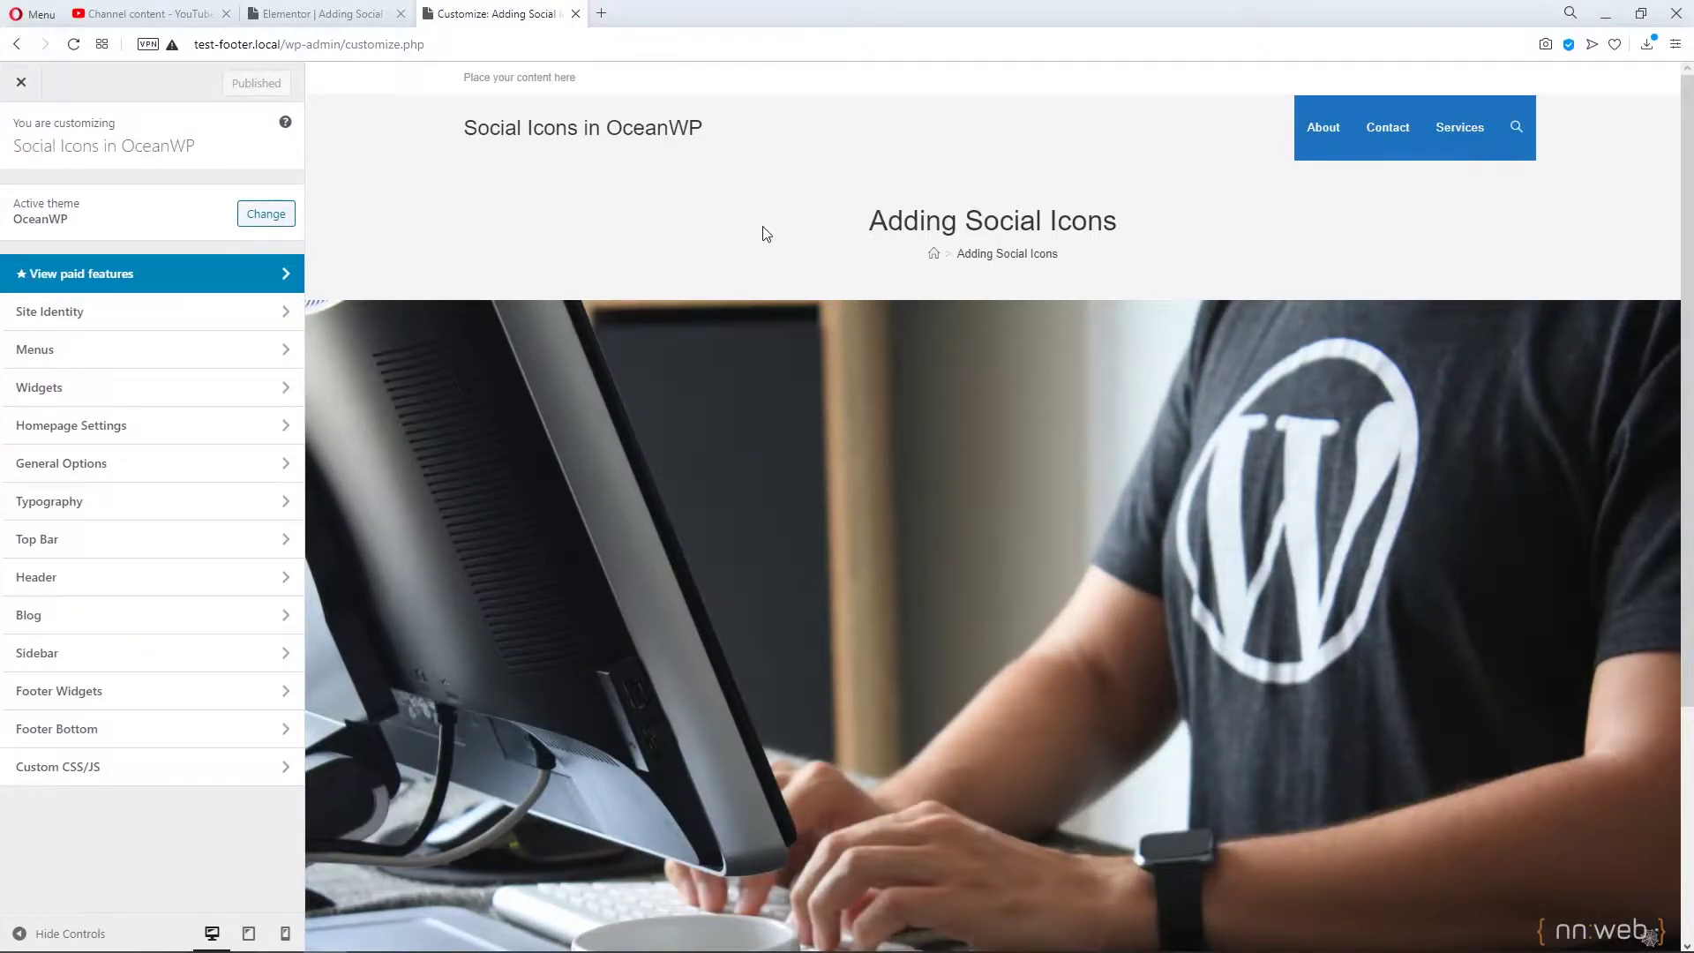
Open the Top Bar's Social settings in the Customizer.
scroll(697, 281, down, 4)
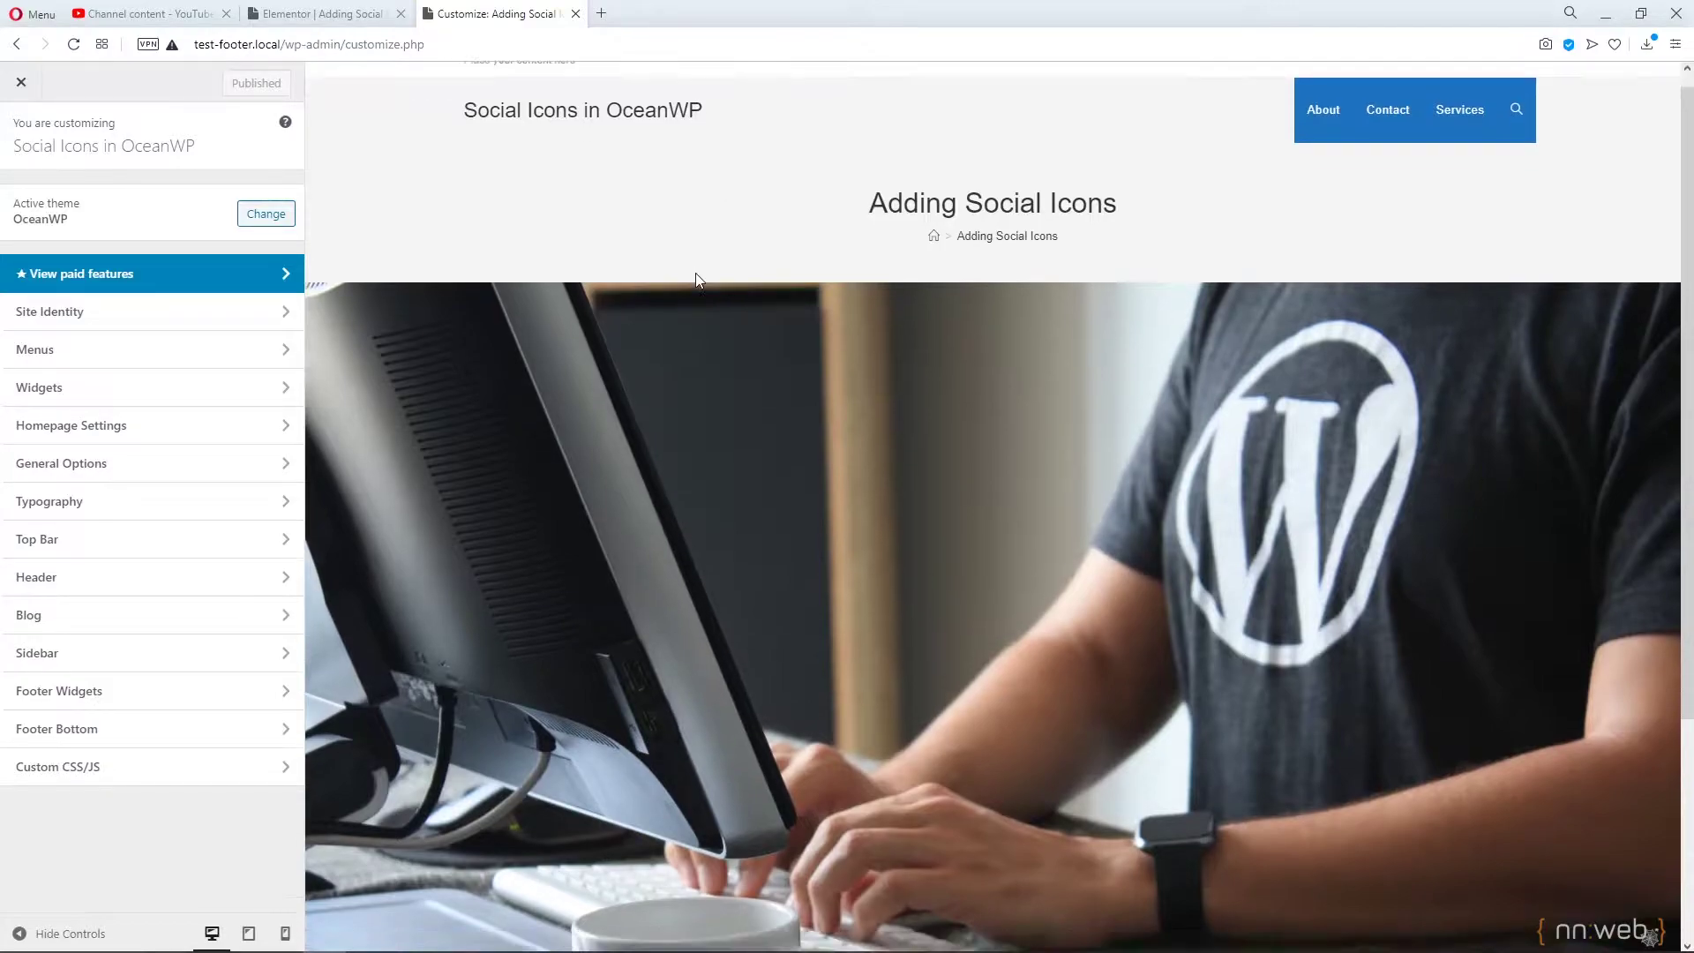
scroll(695, 281, up, 4)
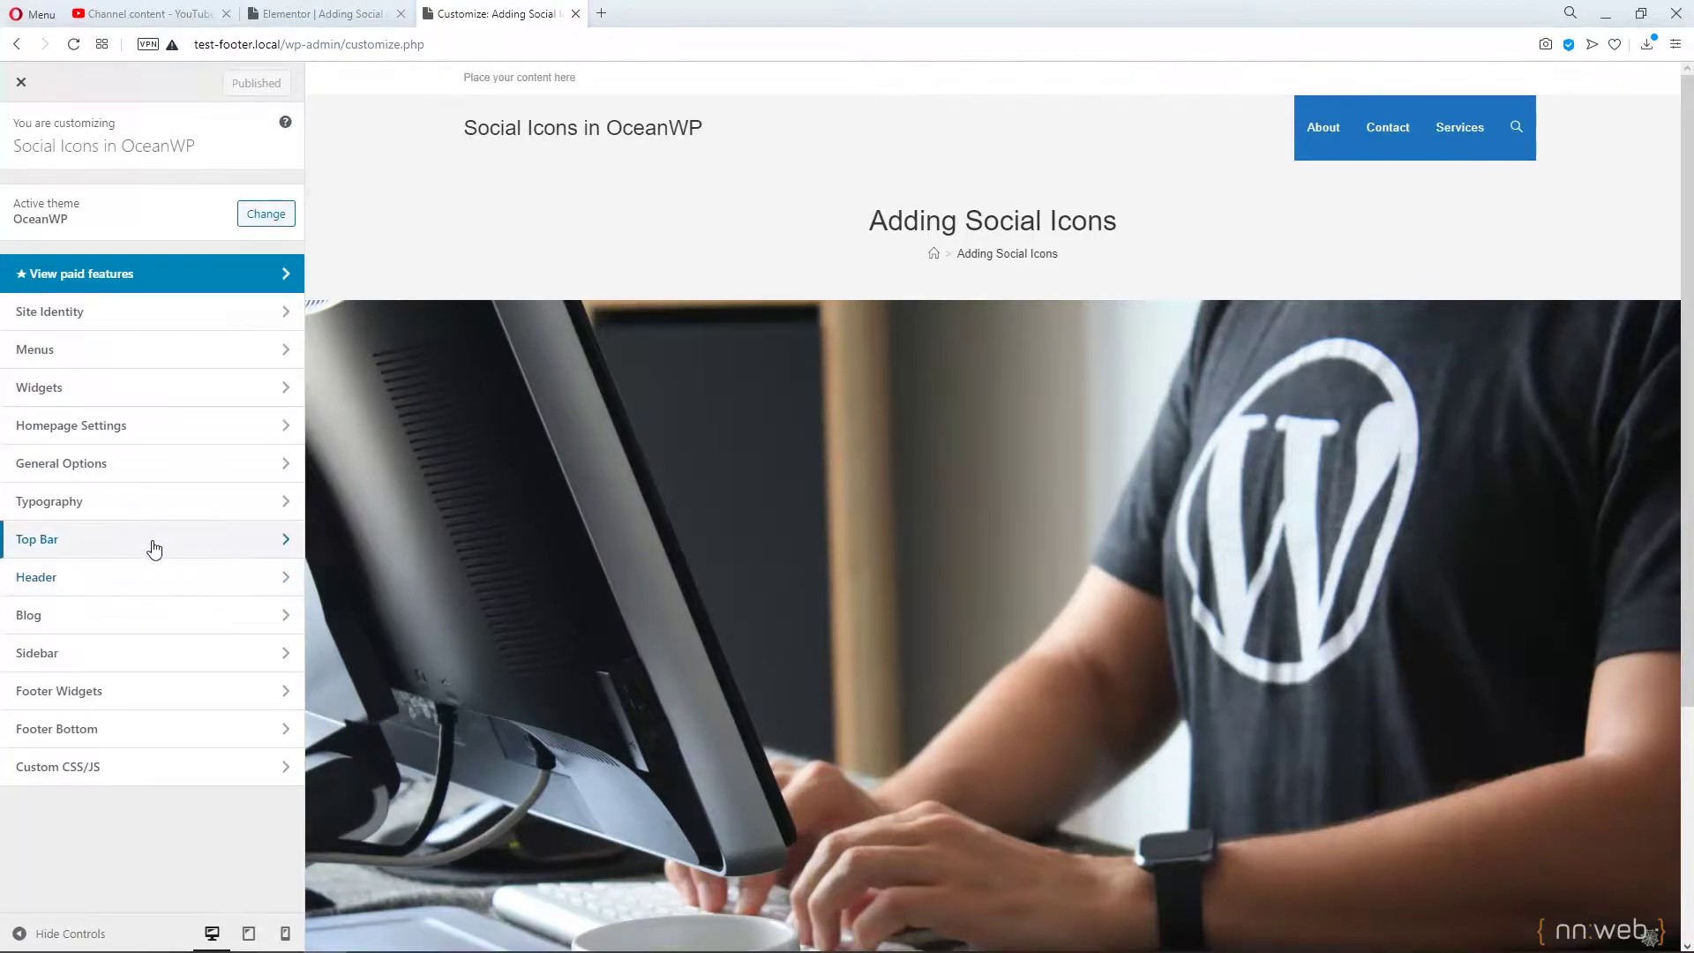
click(154, 548)
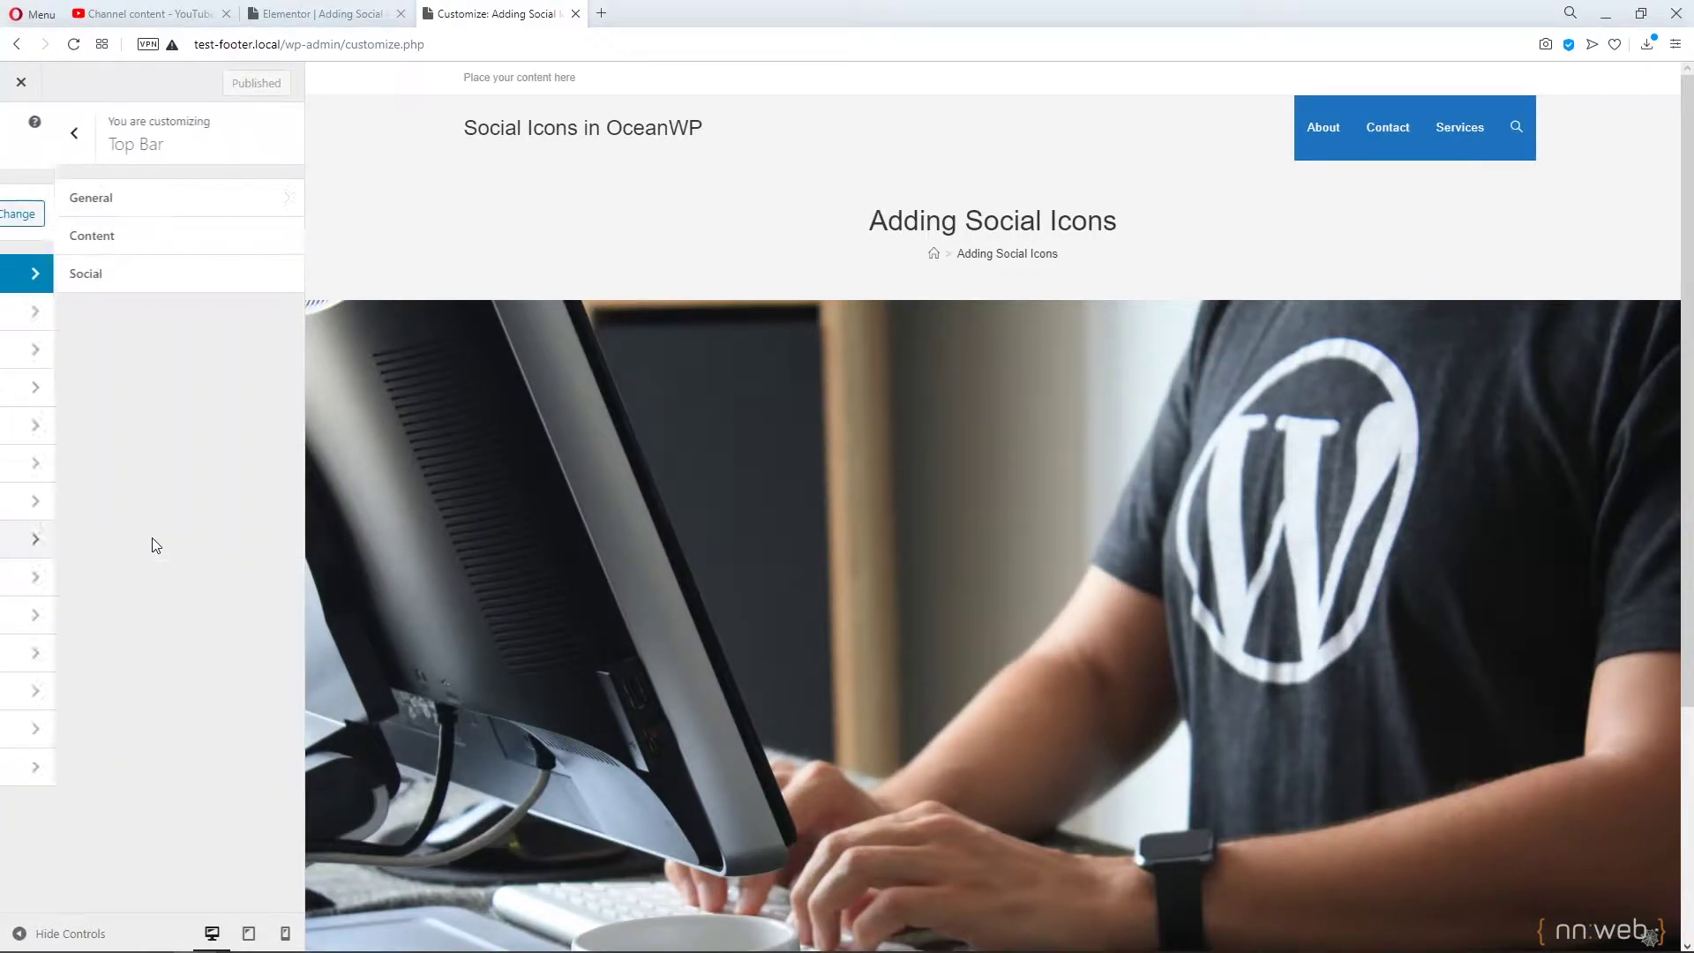
click(172, 283)
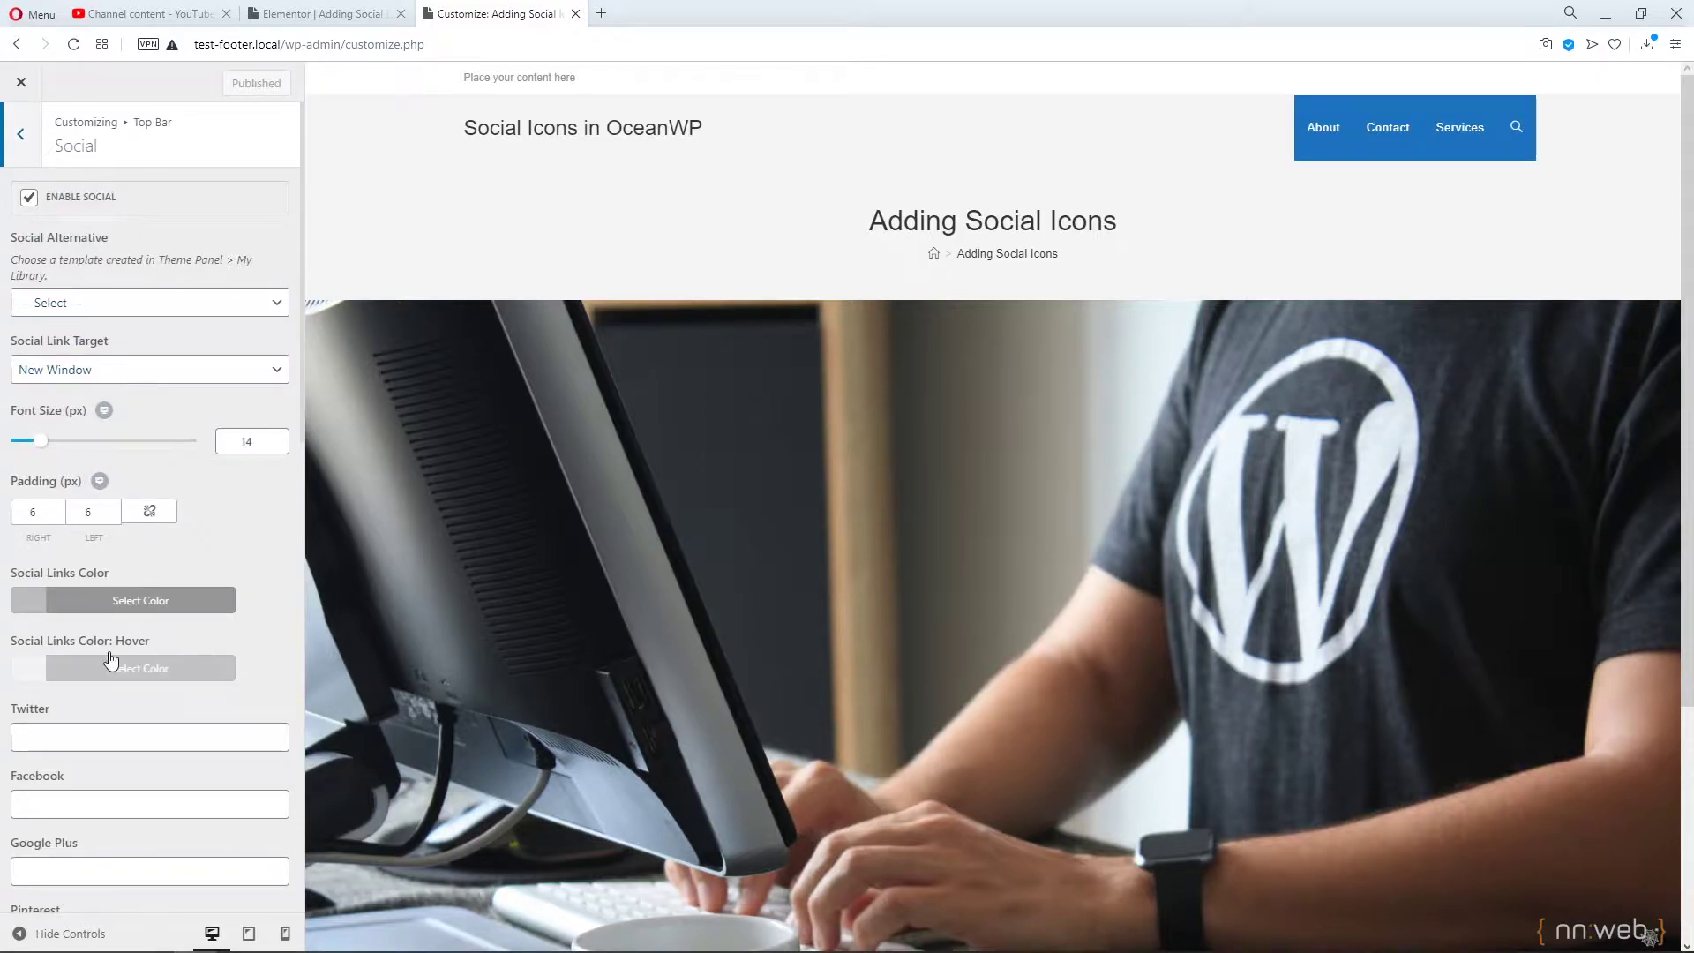
scroll(110, 659, down, 1)
scroll(147, 617, up, 1)
scroll(115, 476, down, 2)
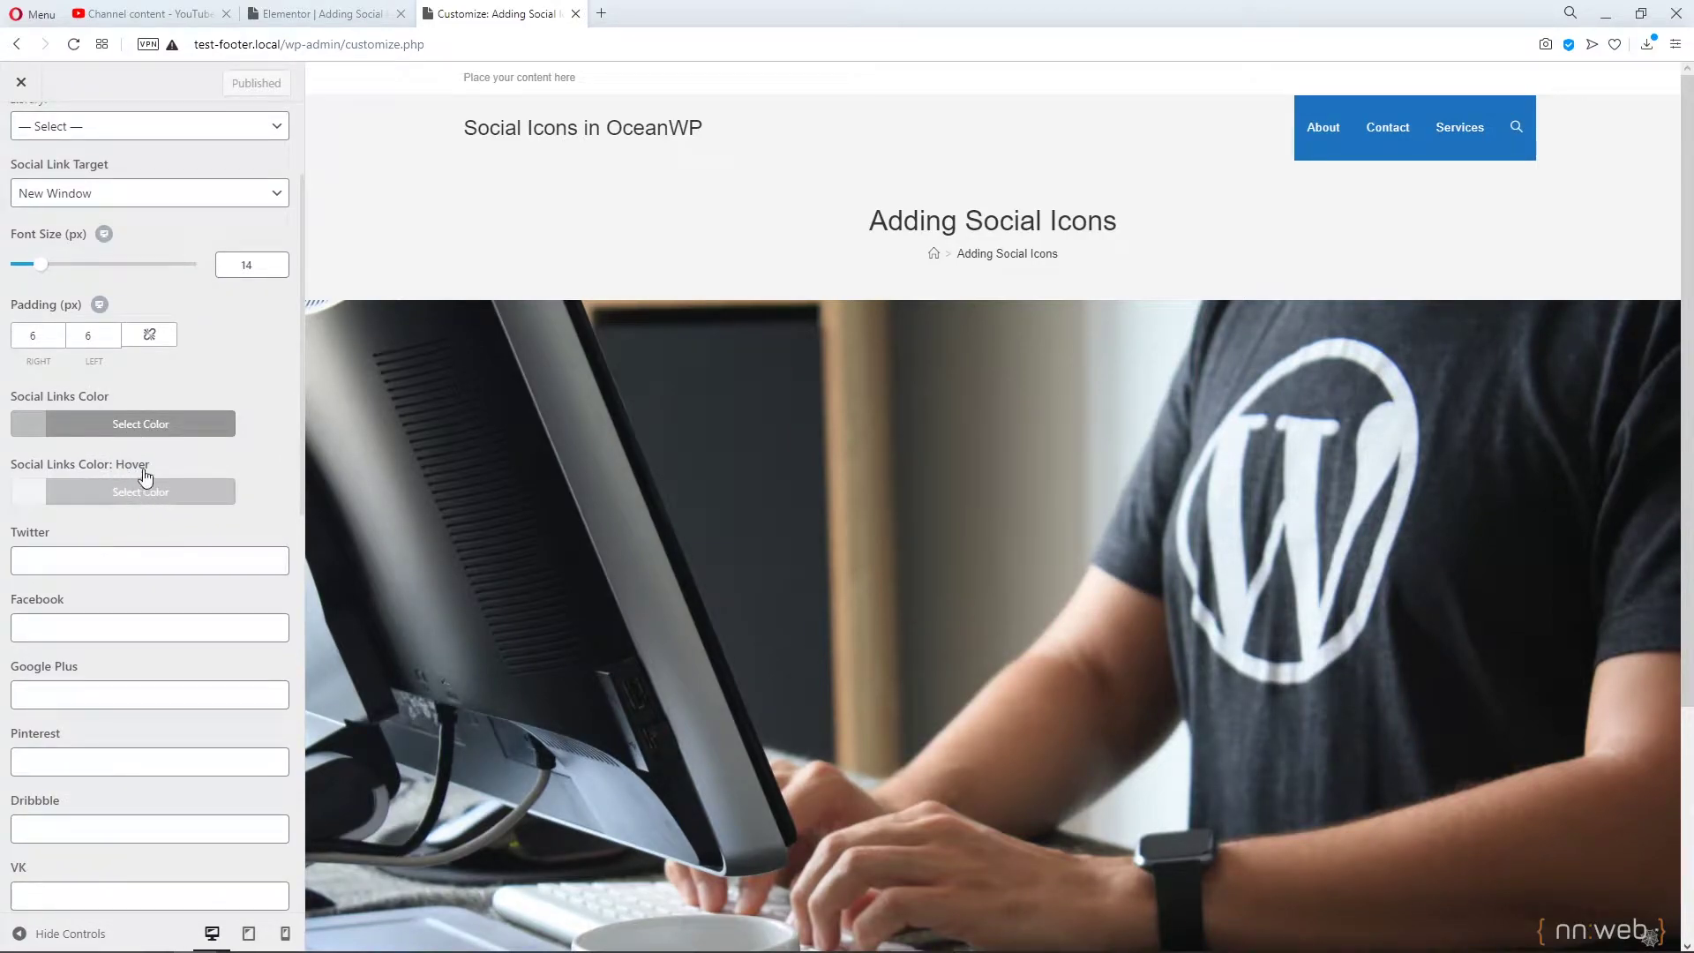
scroll(140, 498, down, 3)
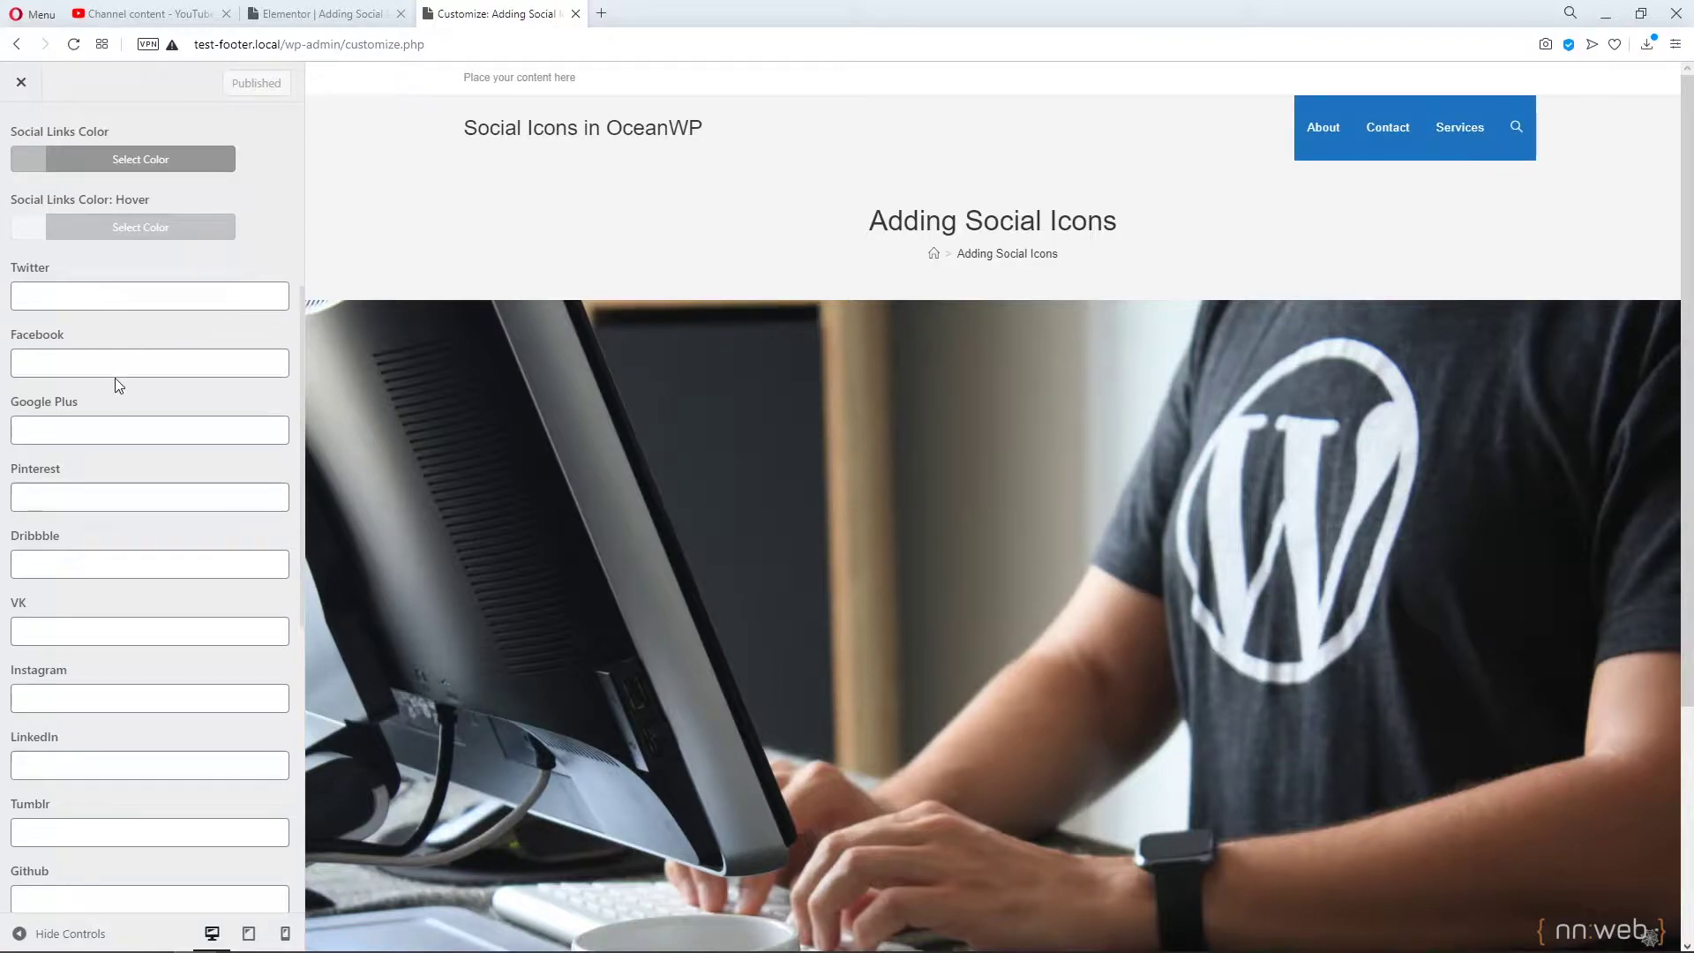
Enter # as the Twitter, Facebook, Pinterest, Instagram, LinkedIn and Youtube links.
click(133, 300)
text(#)
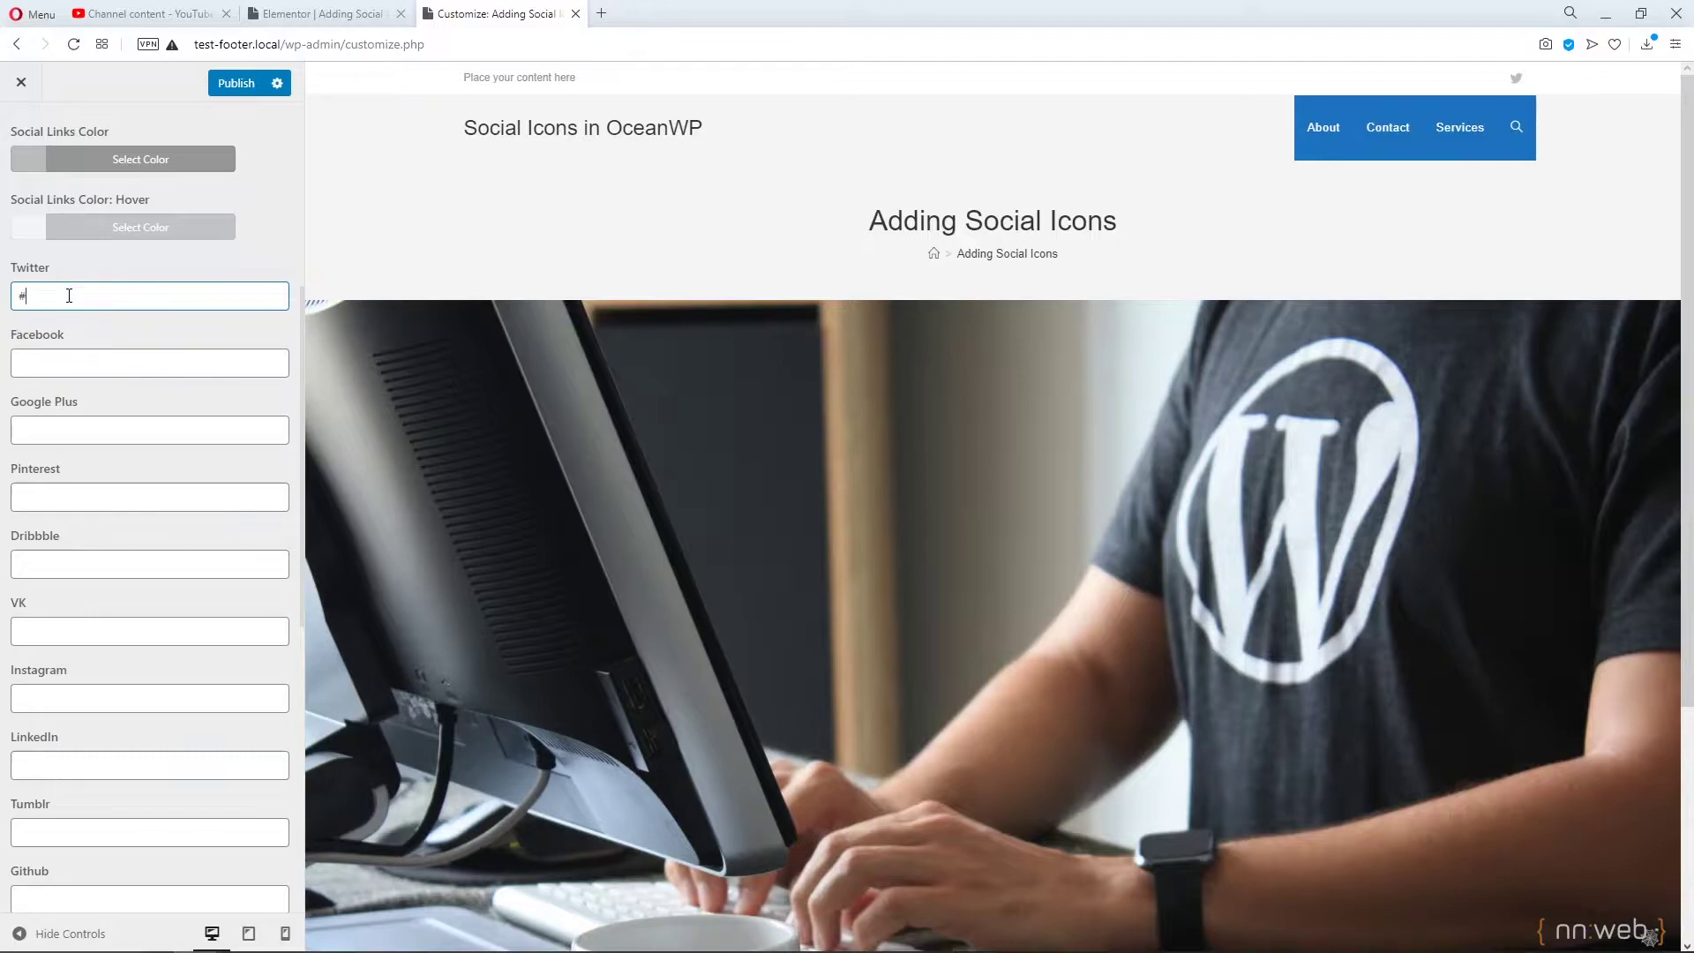
click(87, 356)
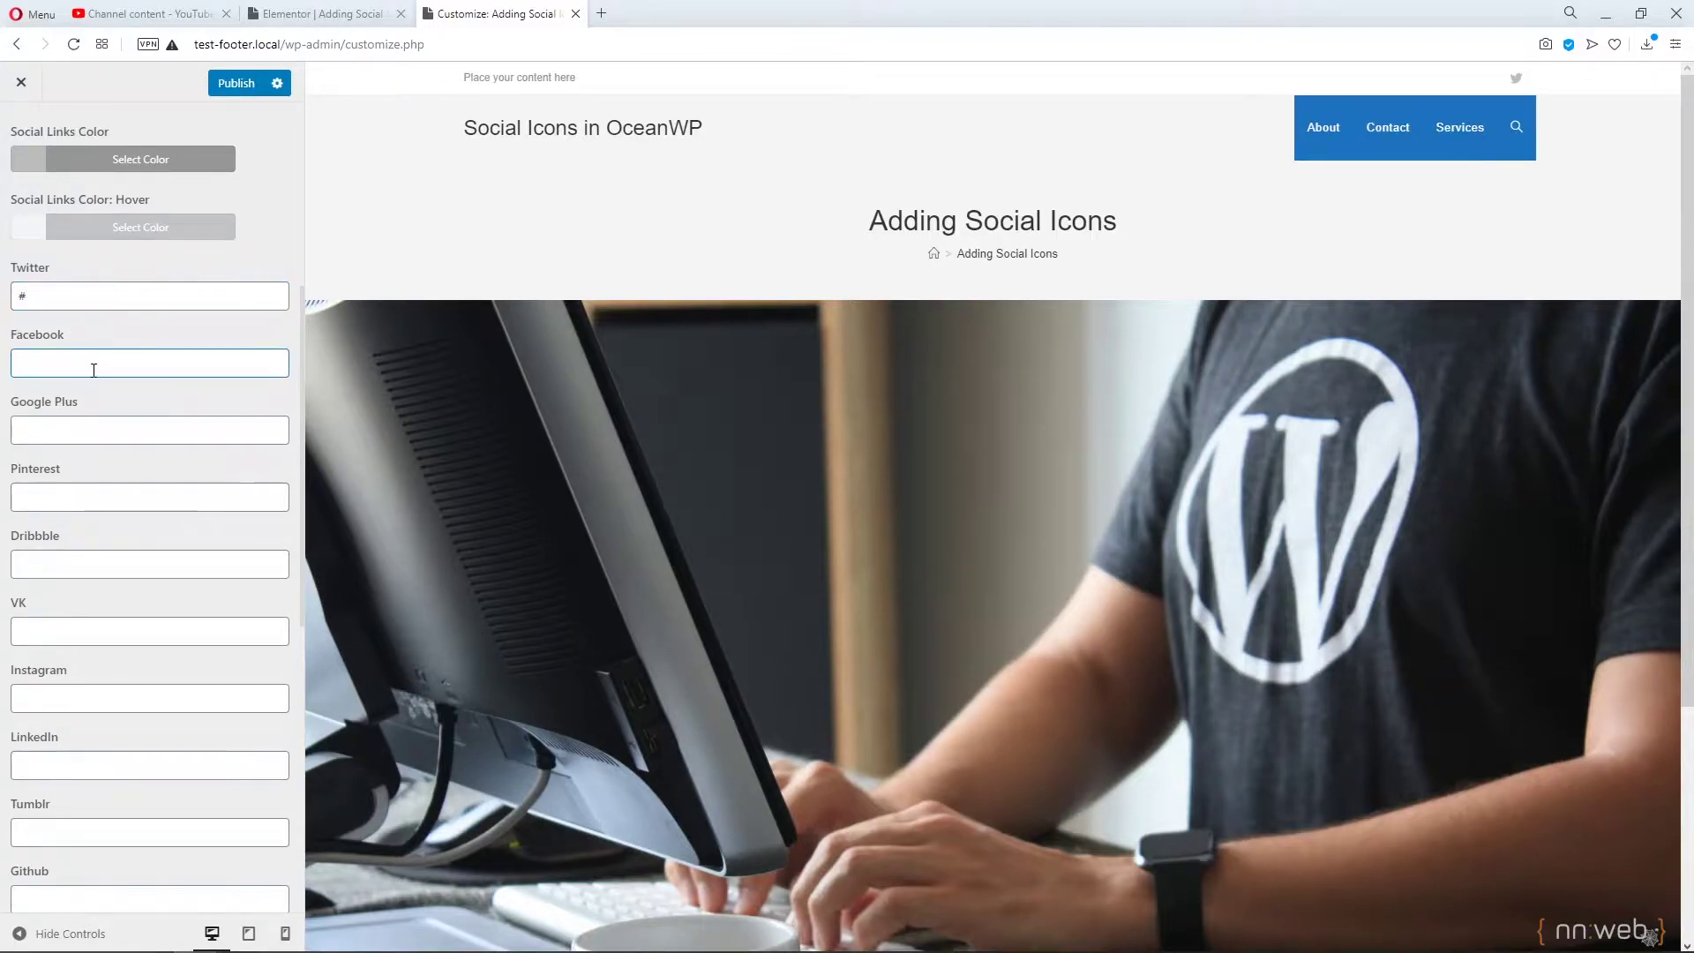
text(#)
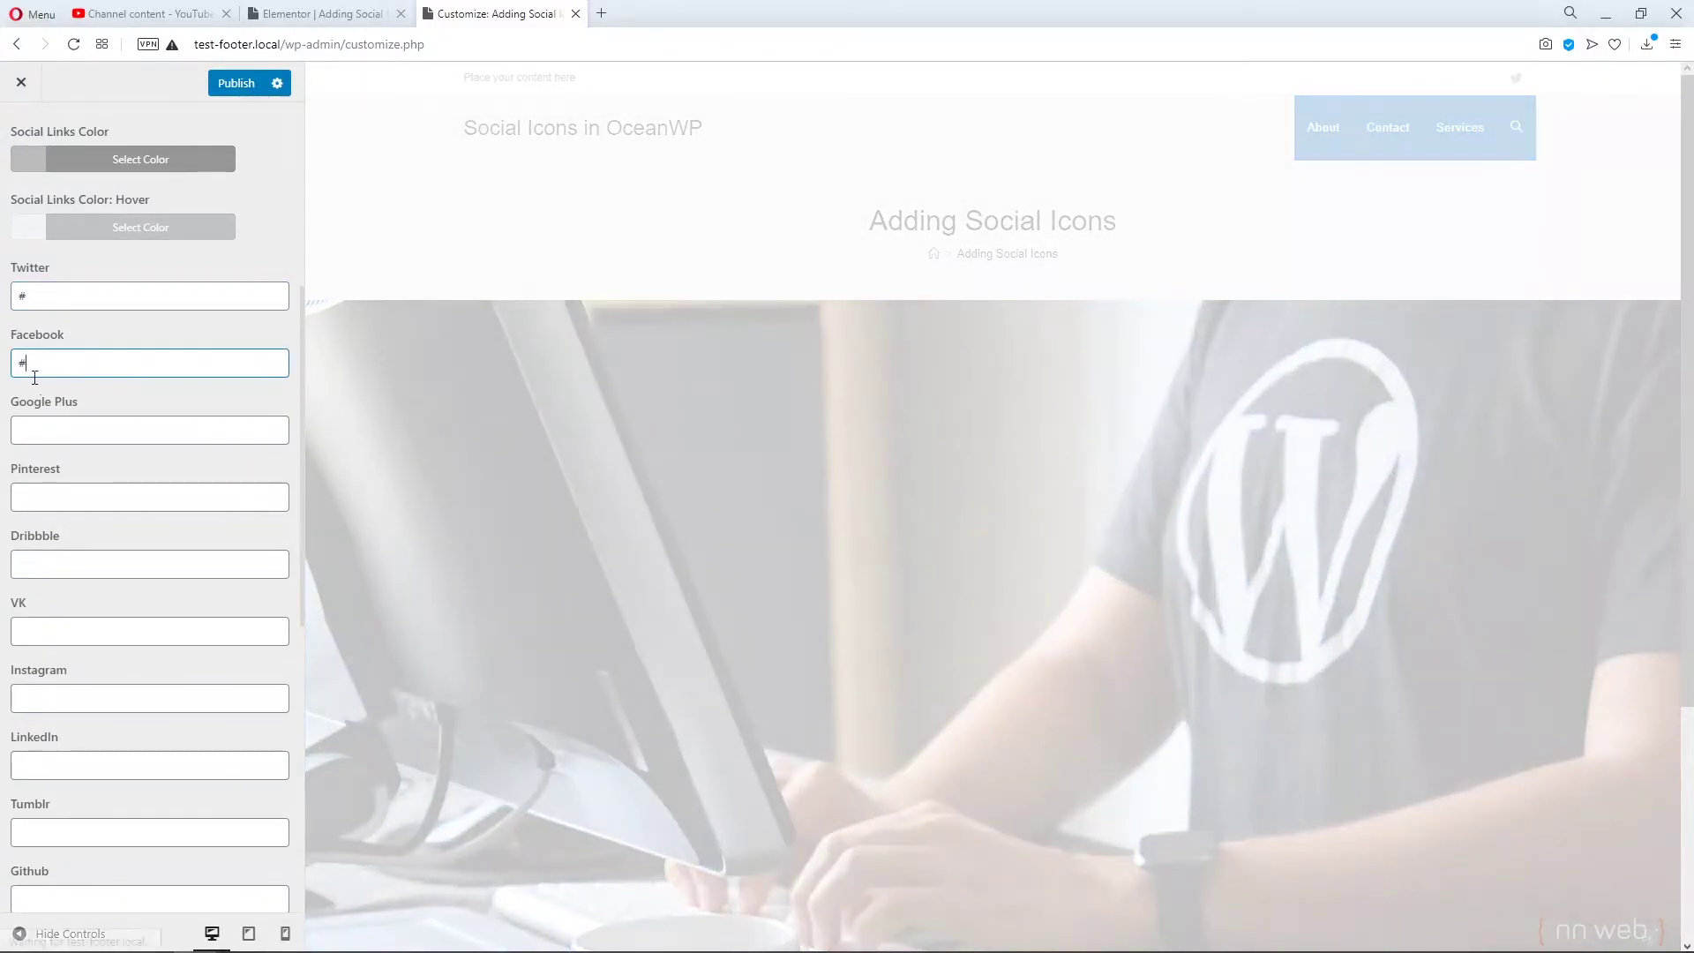
click(112, 503)
text(#)
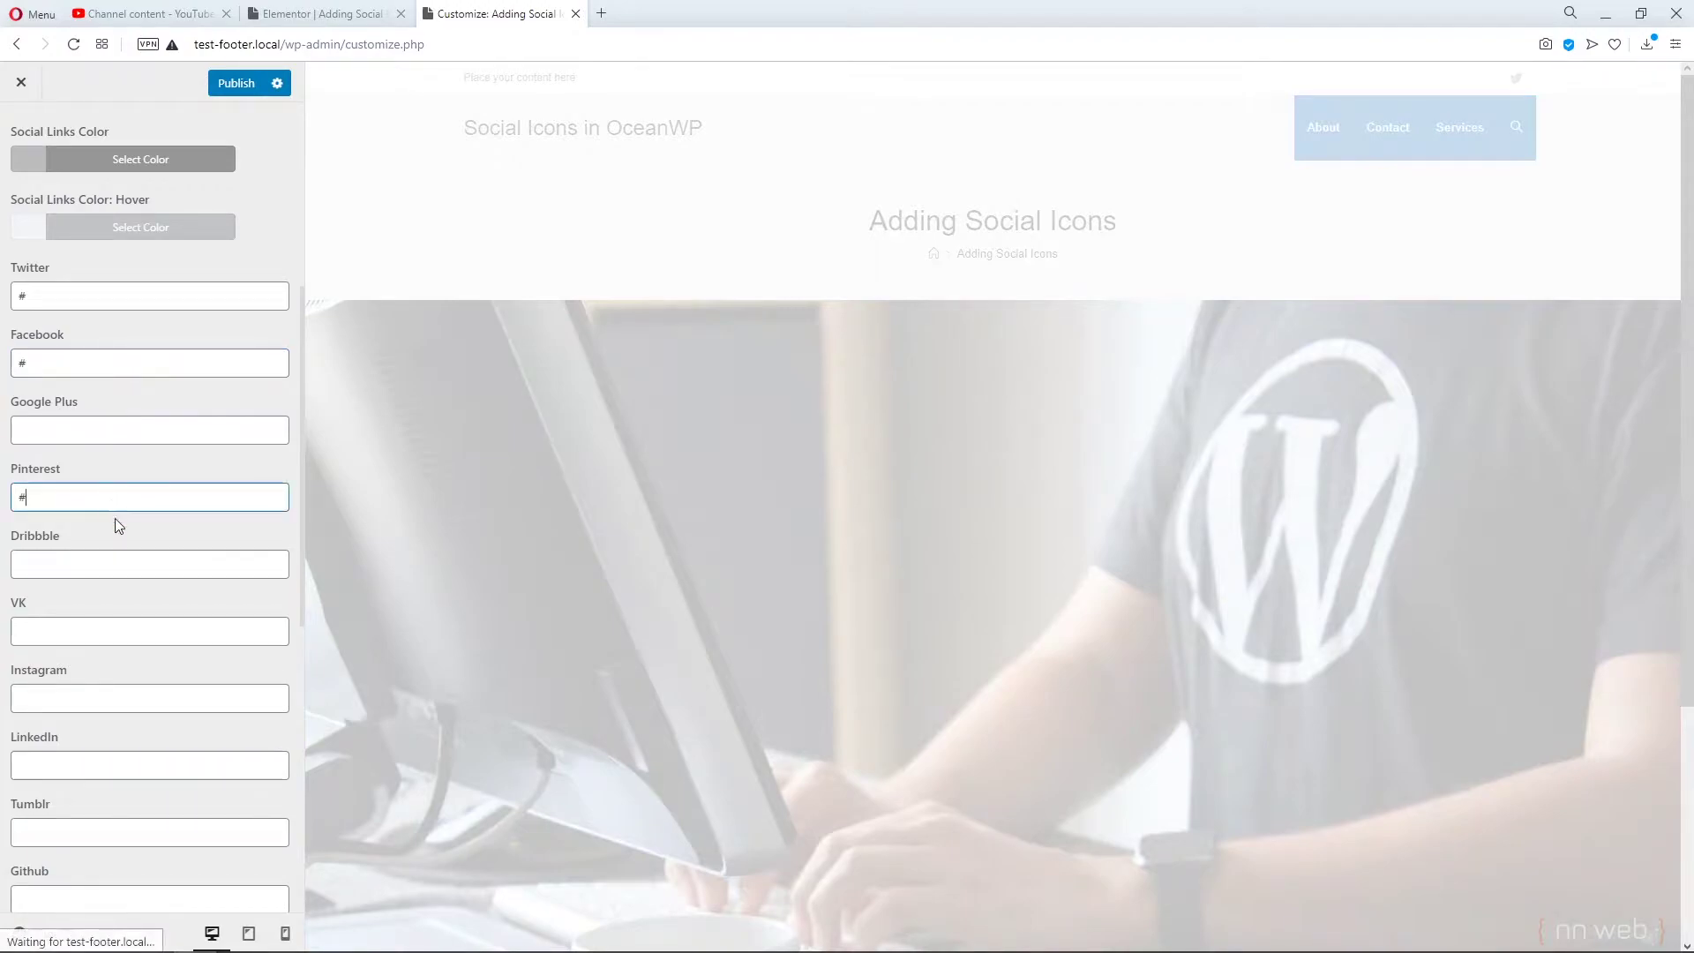
scroll(122, 529, down, 2)
click(123, 521)
text(#)
scroll(121, 528, down, 2)
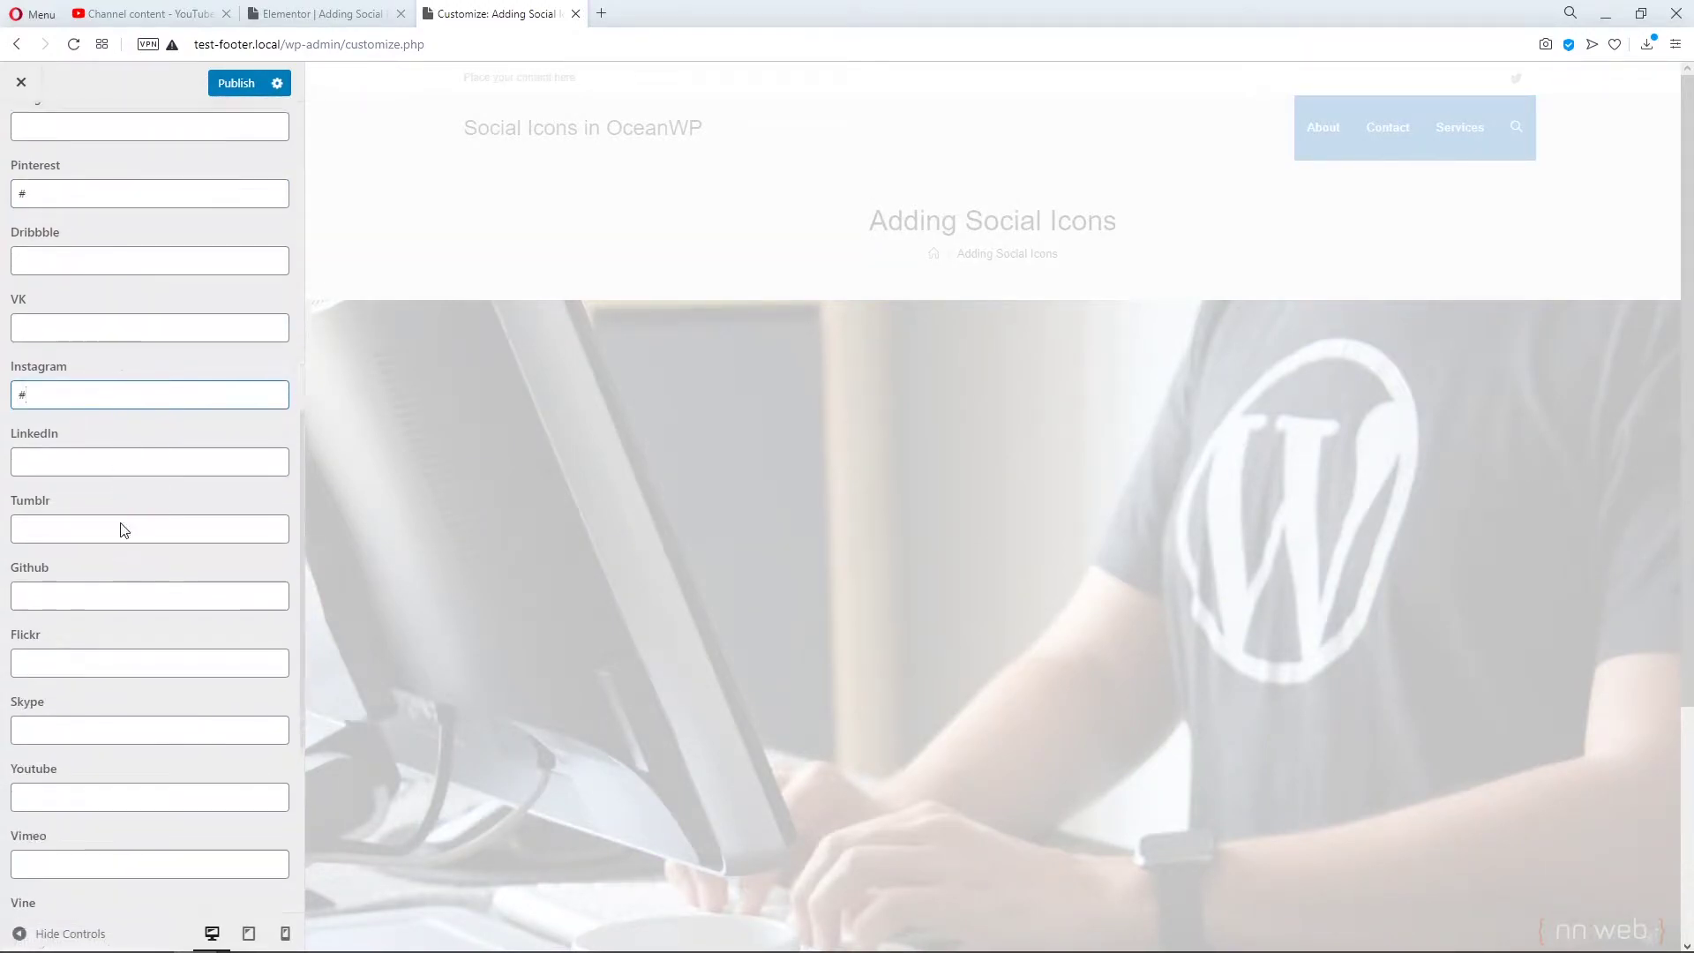
click(117, 416)
text(#)
scroll(120, 473, down, 3)
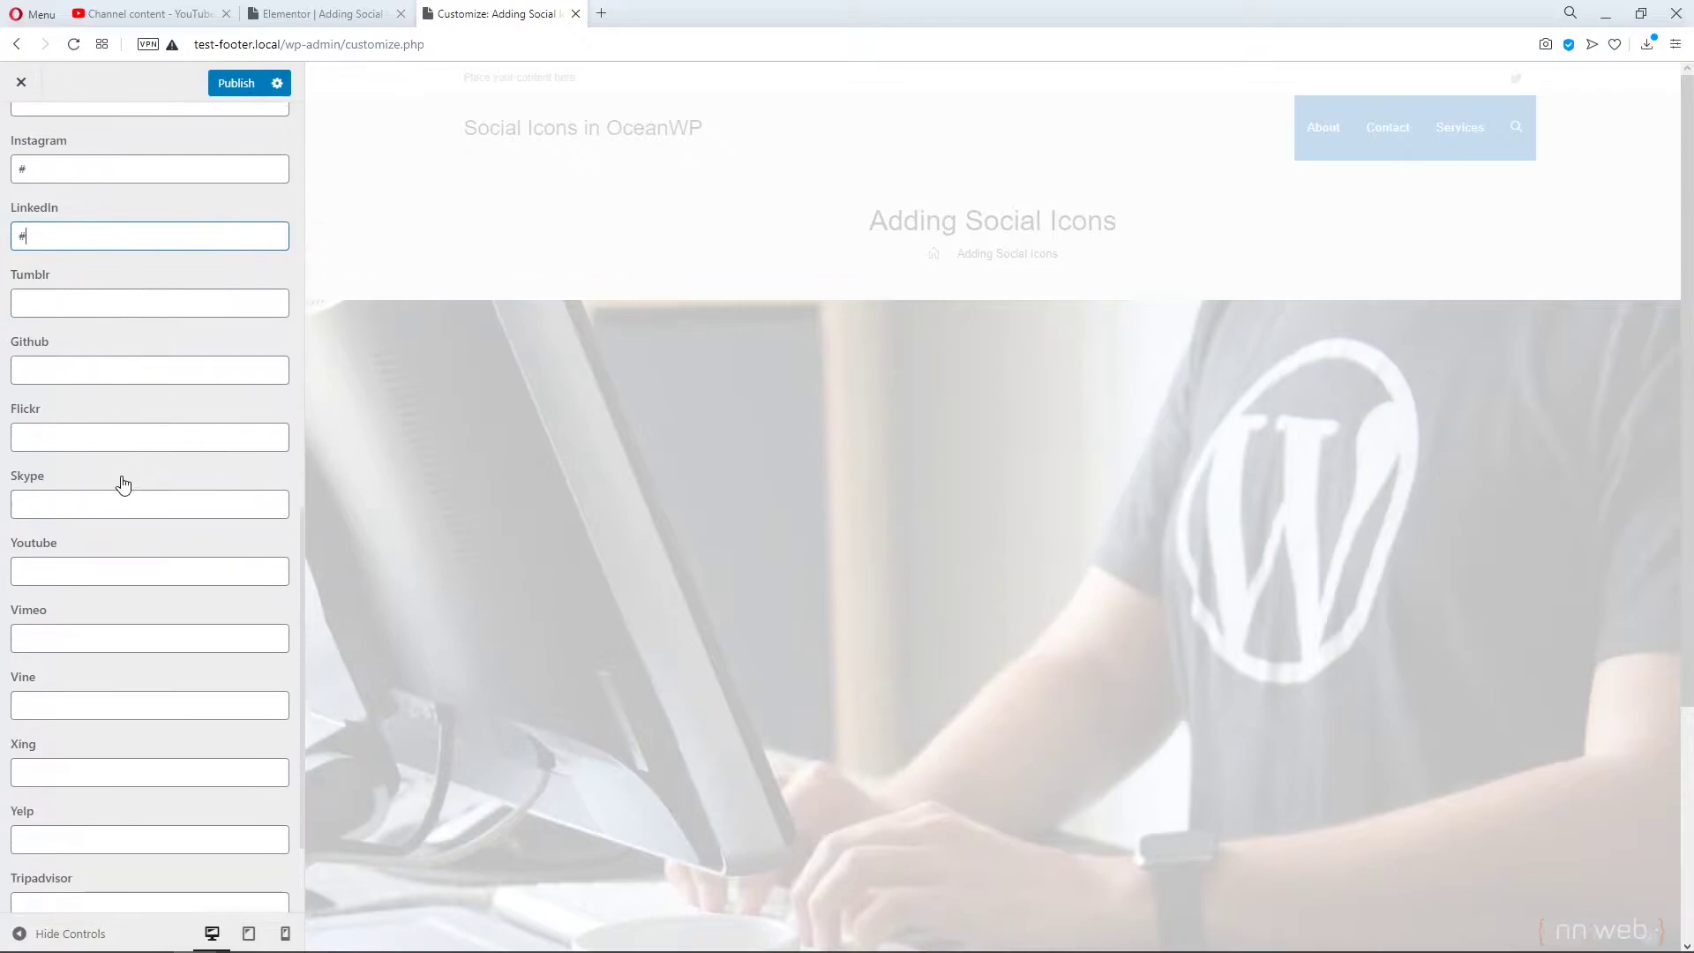
click(120, 478)
text(#)
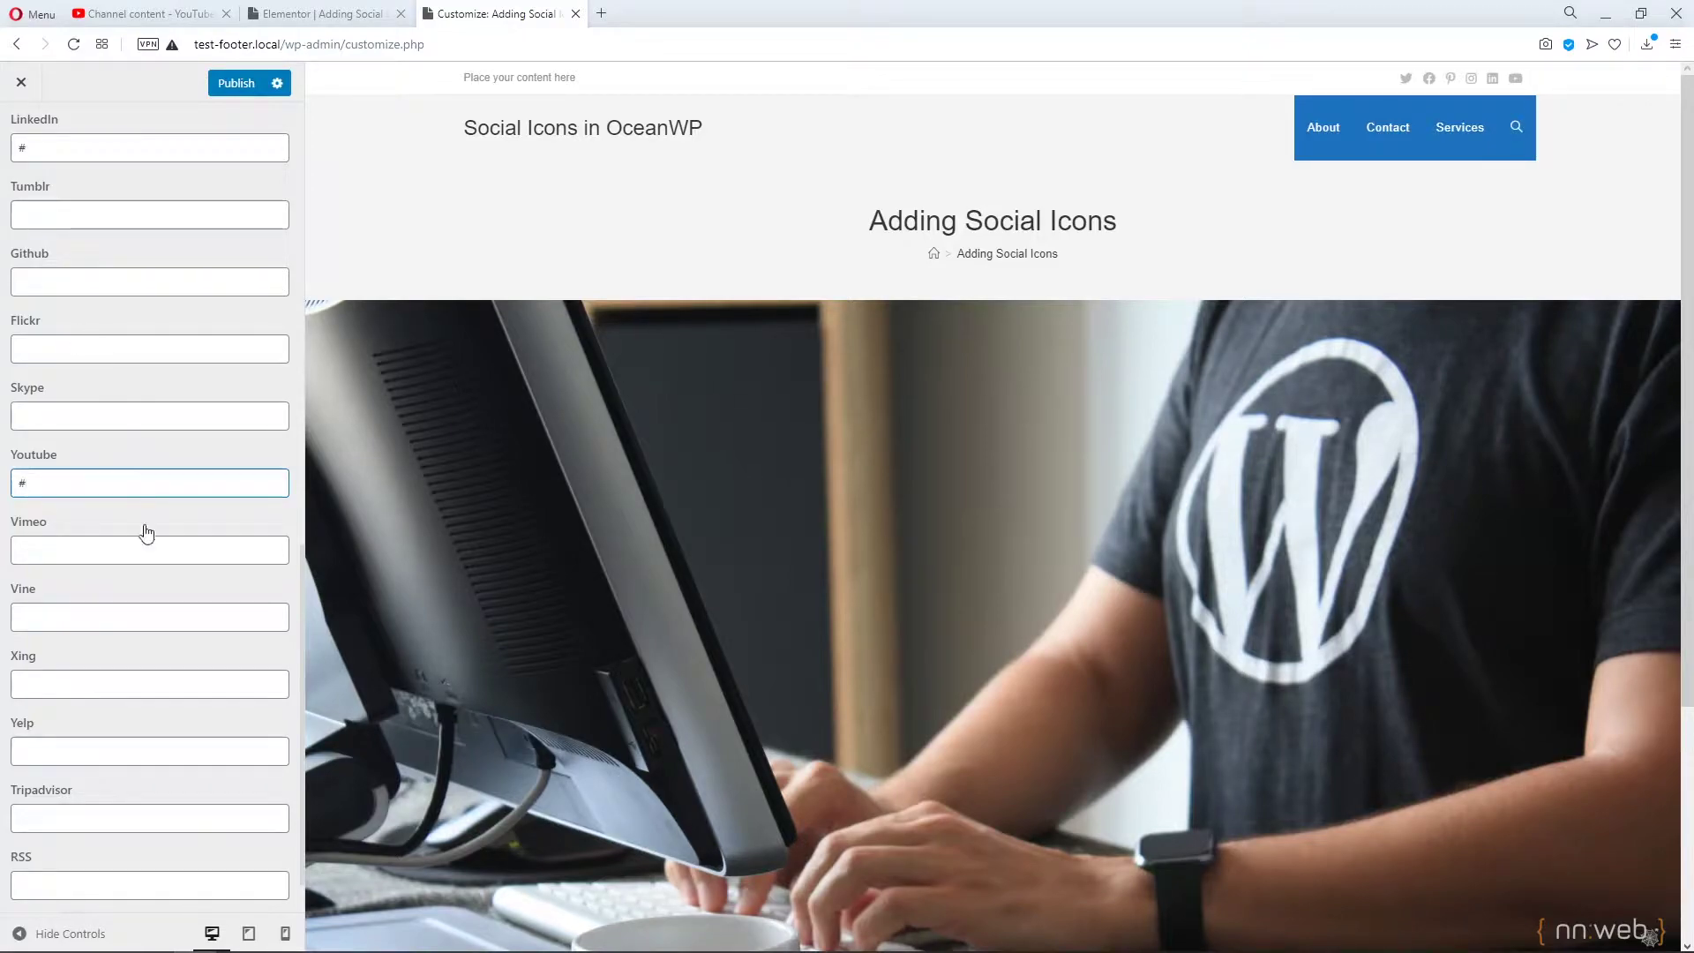
scroll(145, 742, down, 1)
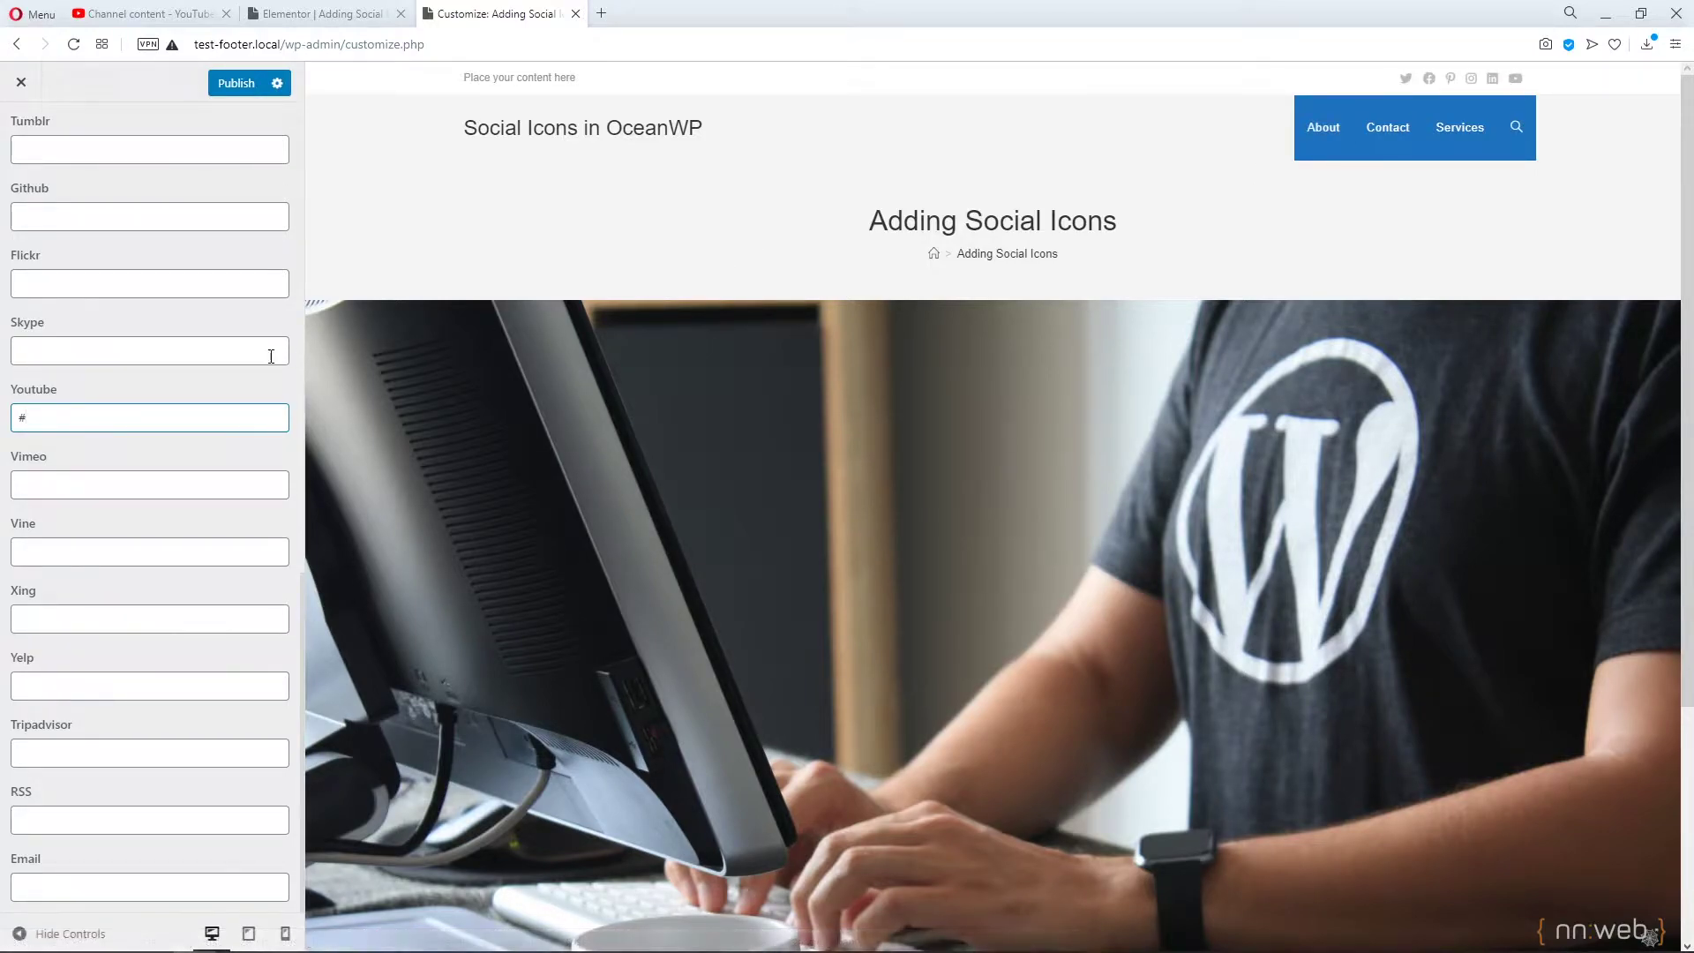
scroll(263, 355, up, 13)
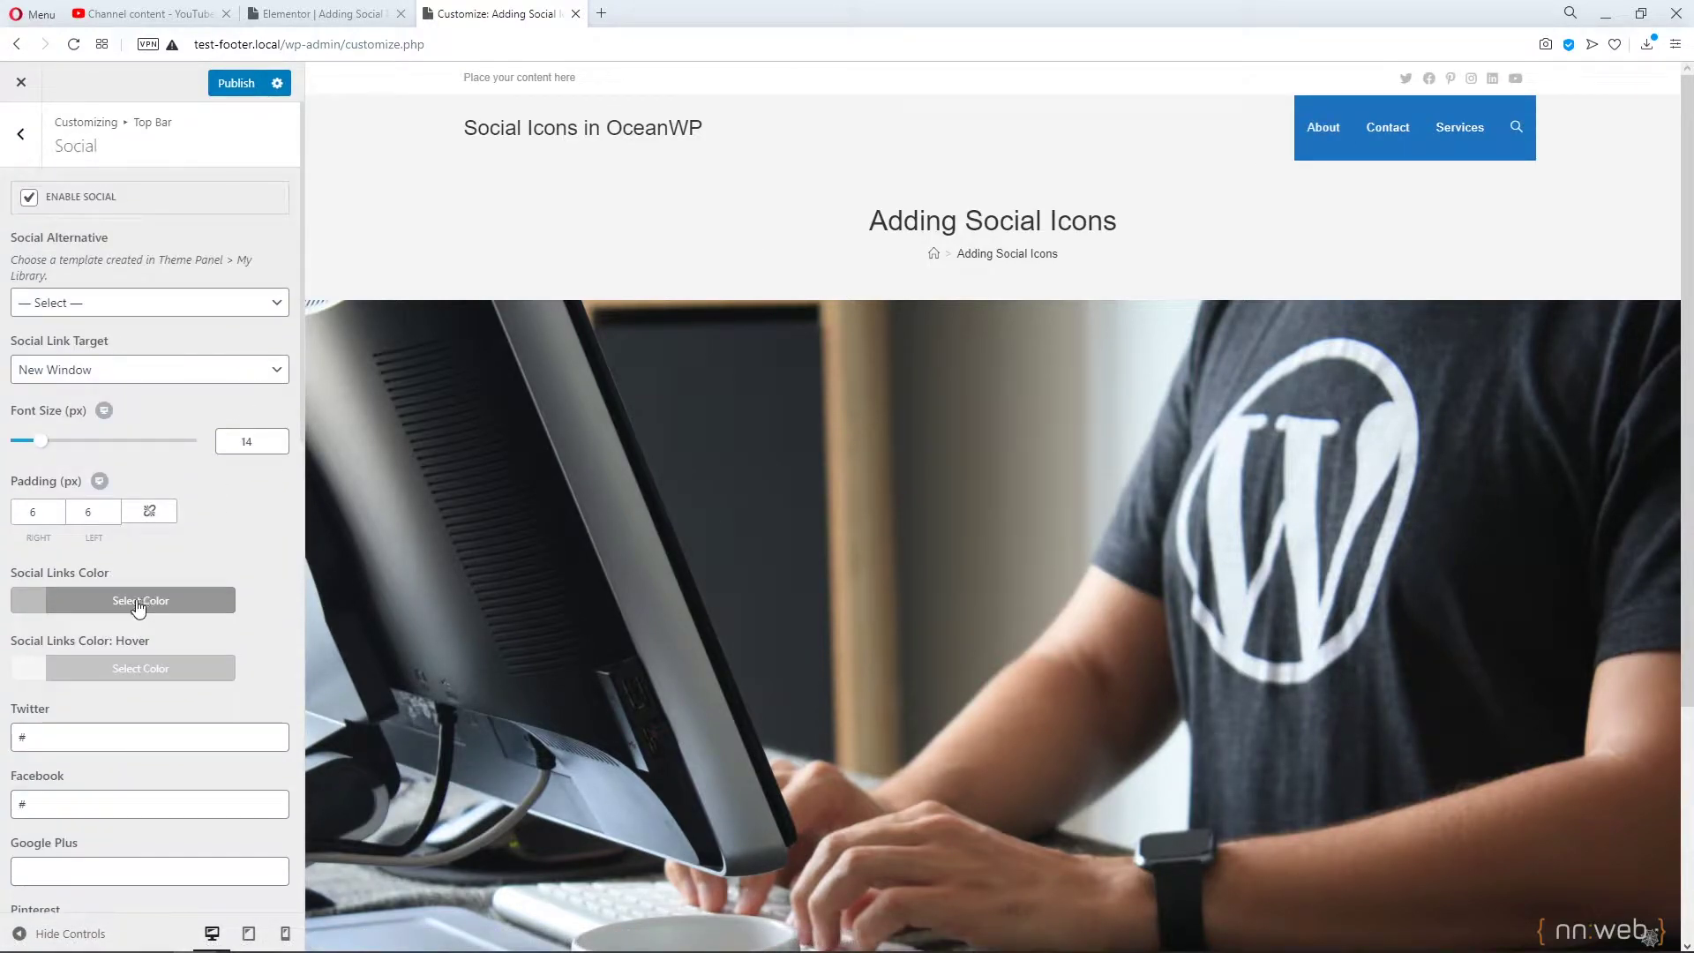
Make the top-bar social links blue (#1e73be) with a purple (#8224e3) hover colour, and publish.
click(137, 603)
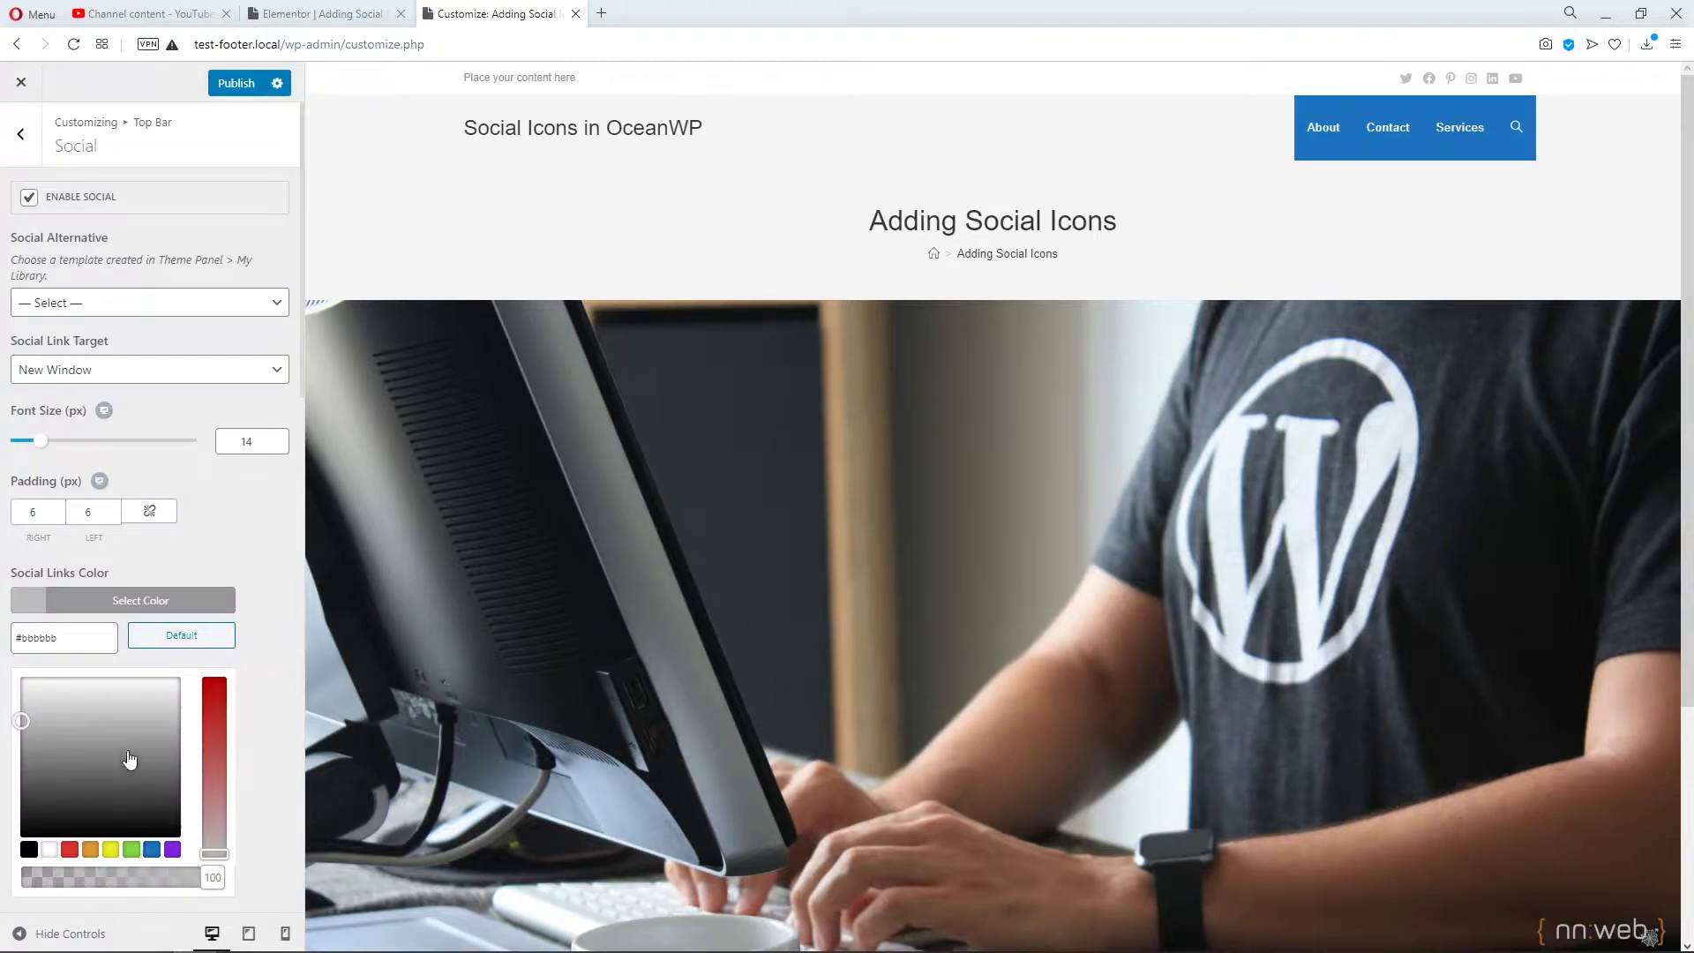
click(152, 849)
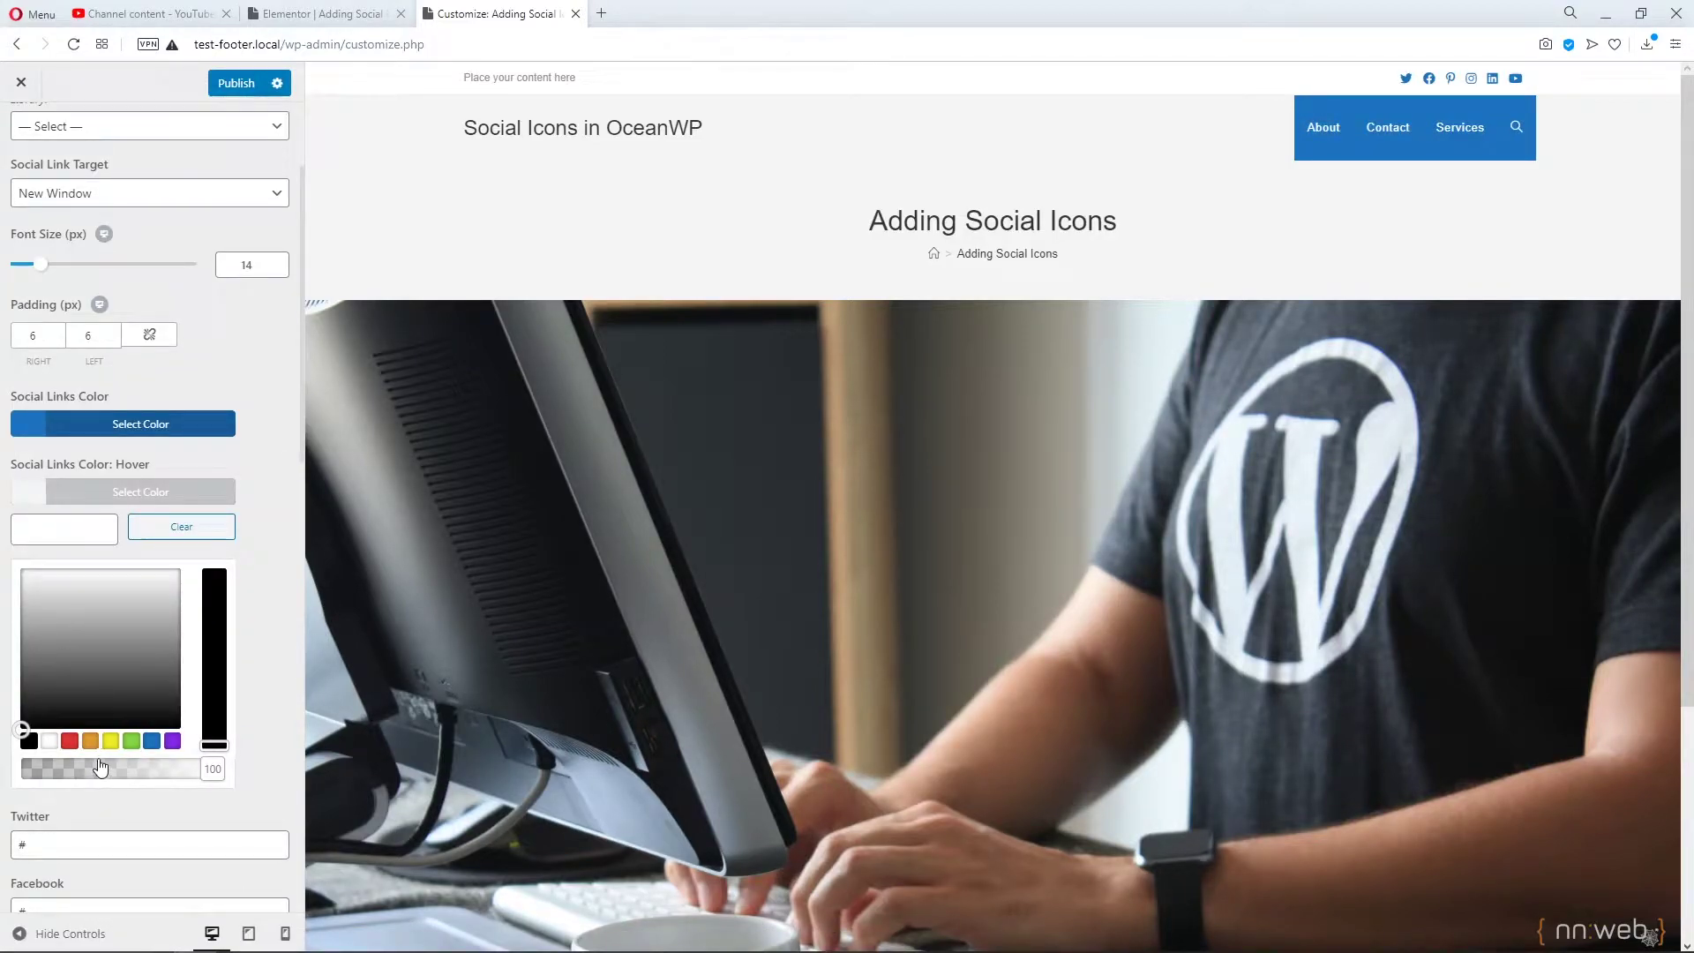
click(215, 682)
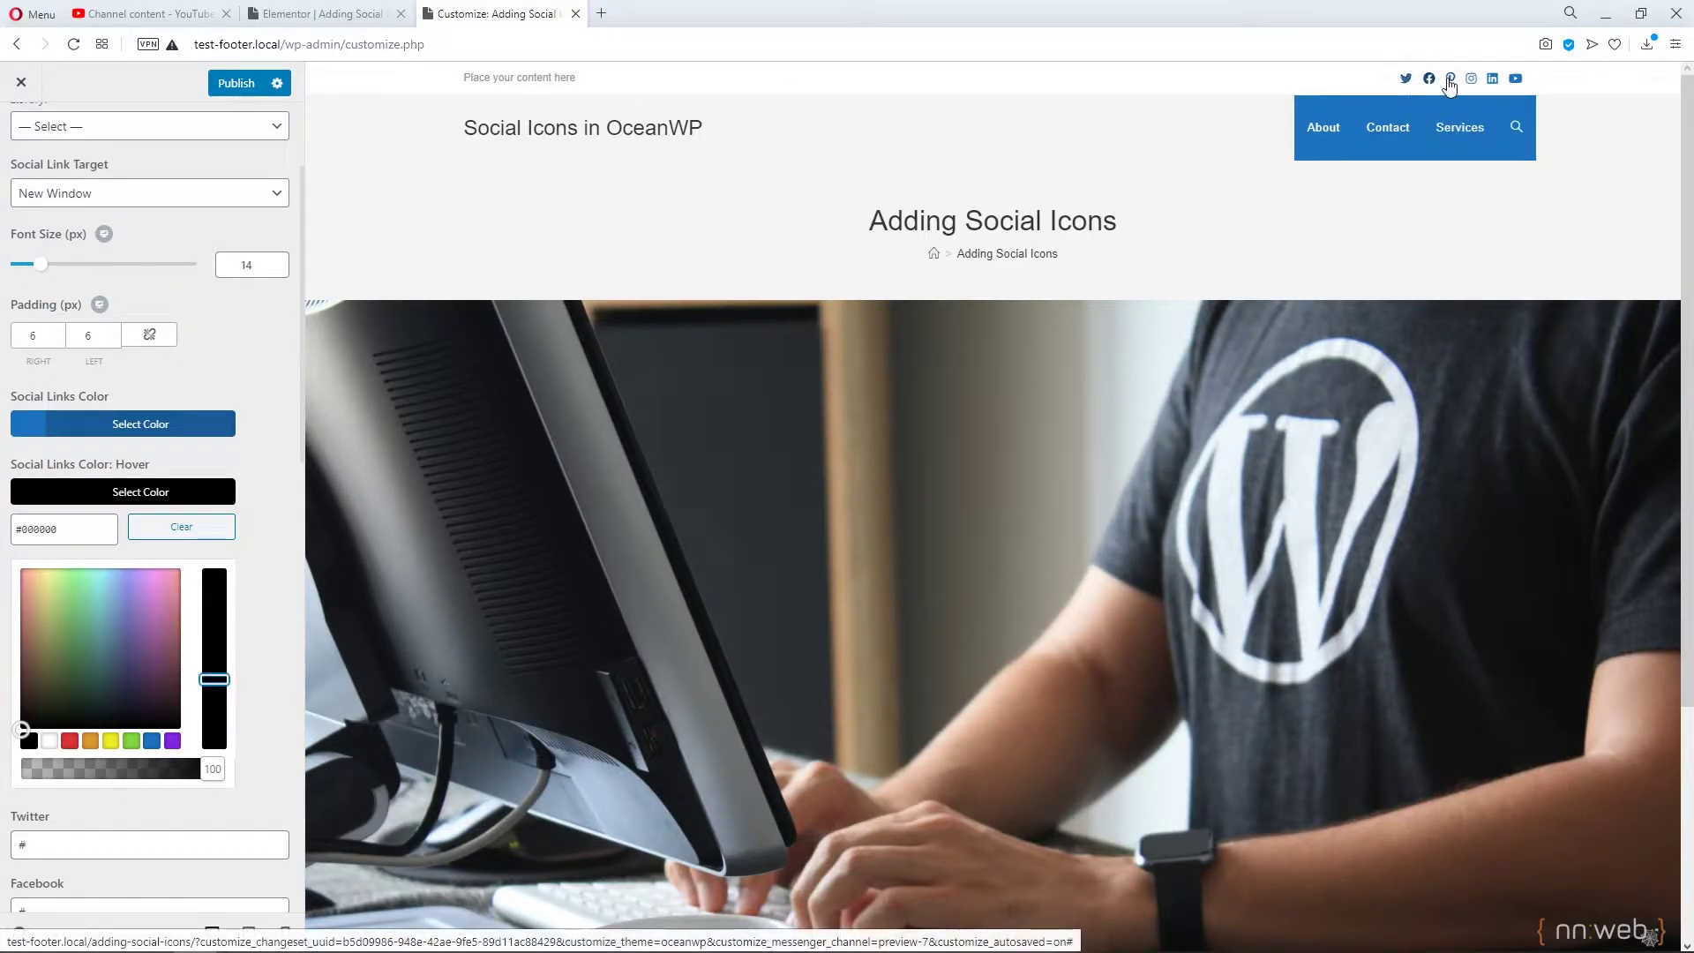
click(172, 740)
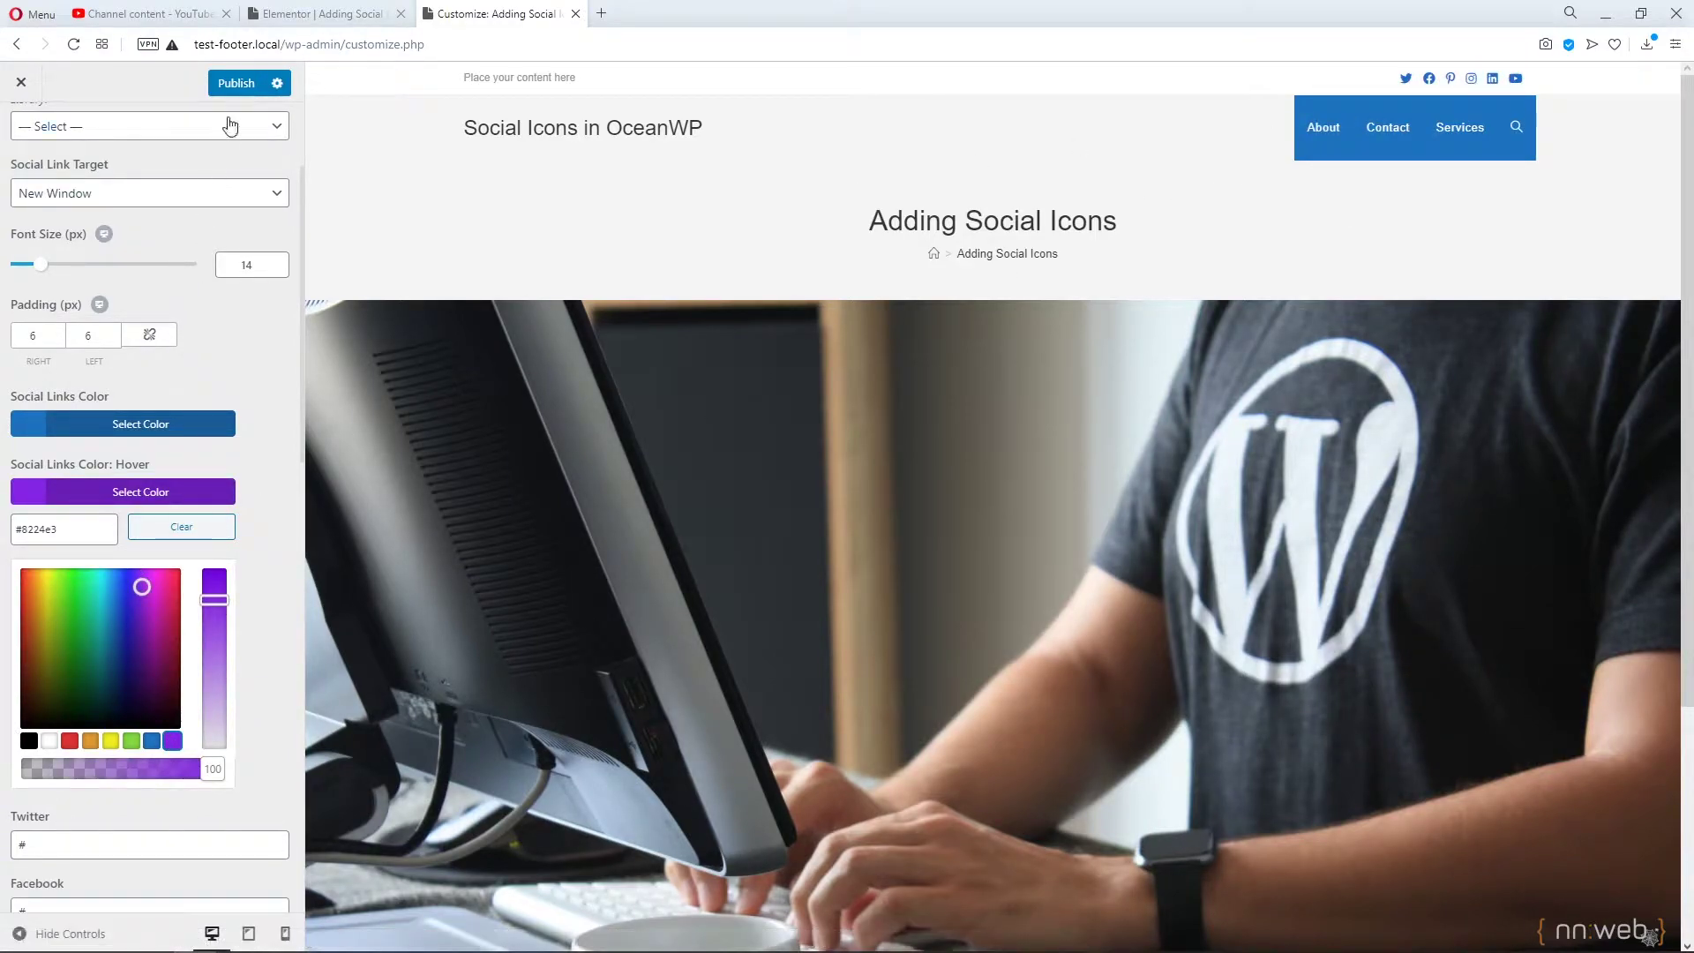
click(240, 88)
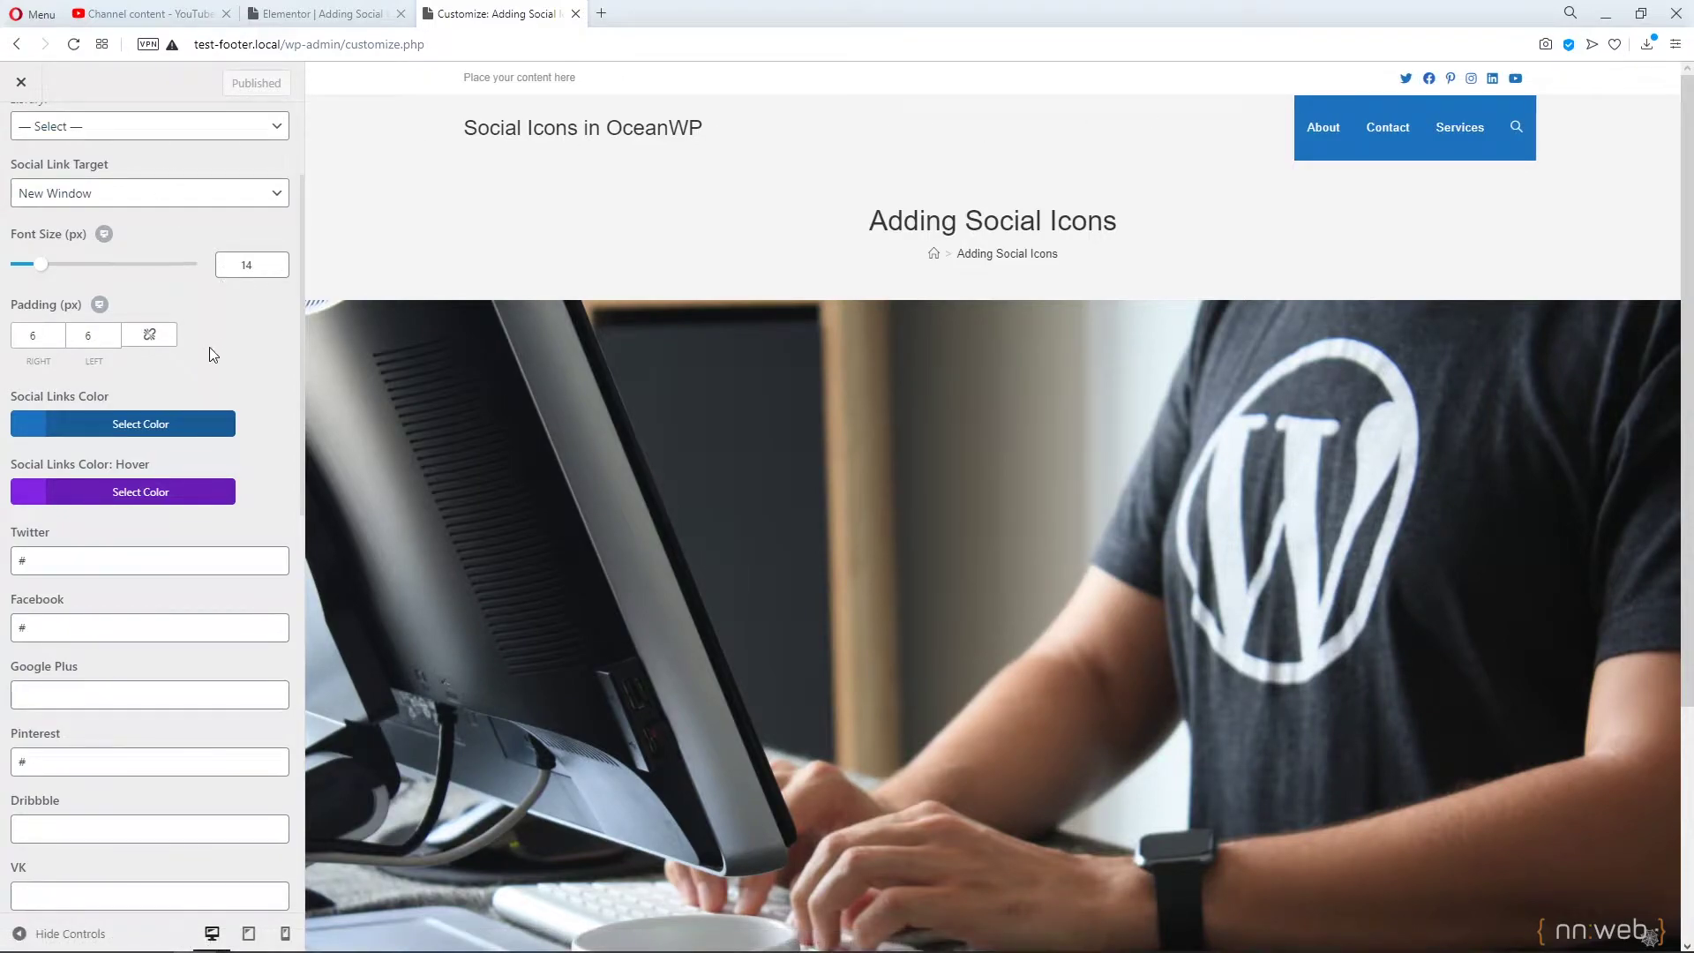
Turn off Enable Social so the icons disappear from the top bar.
scroll(209, 351, up, 2)
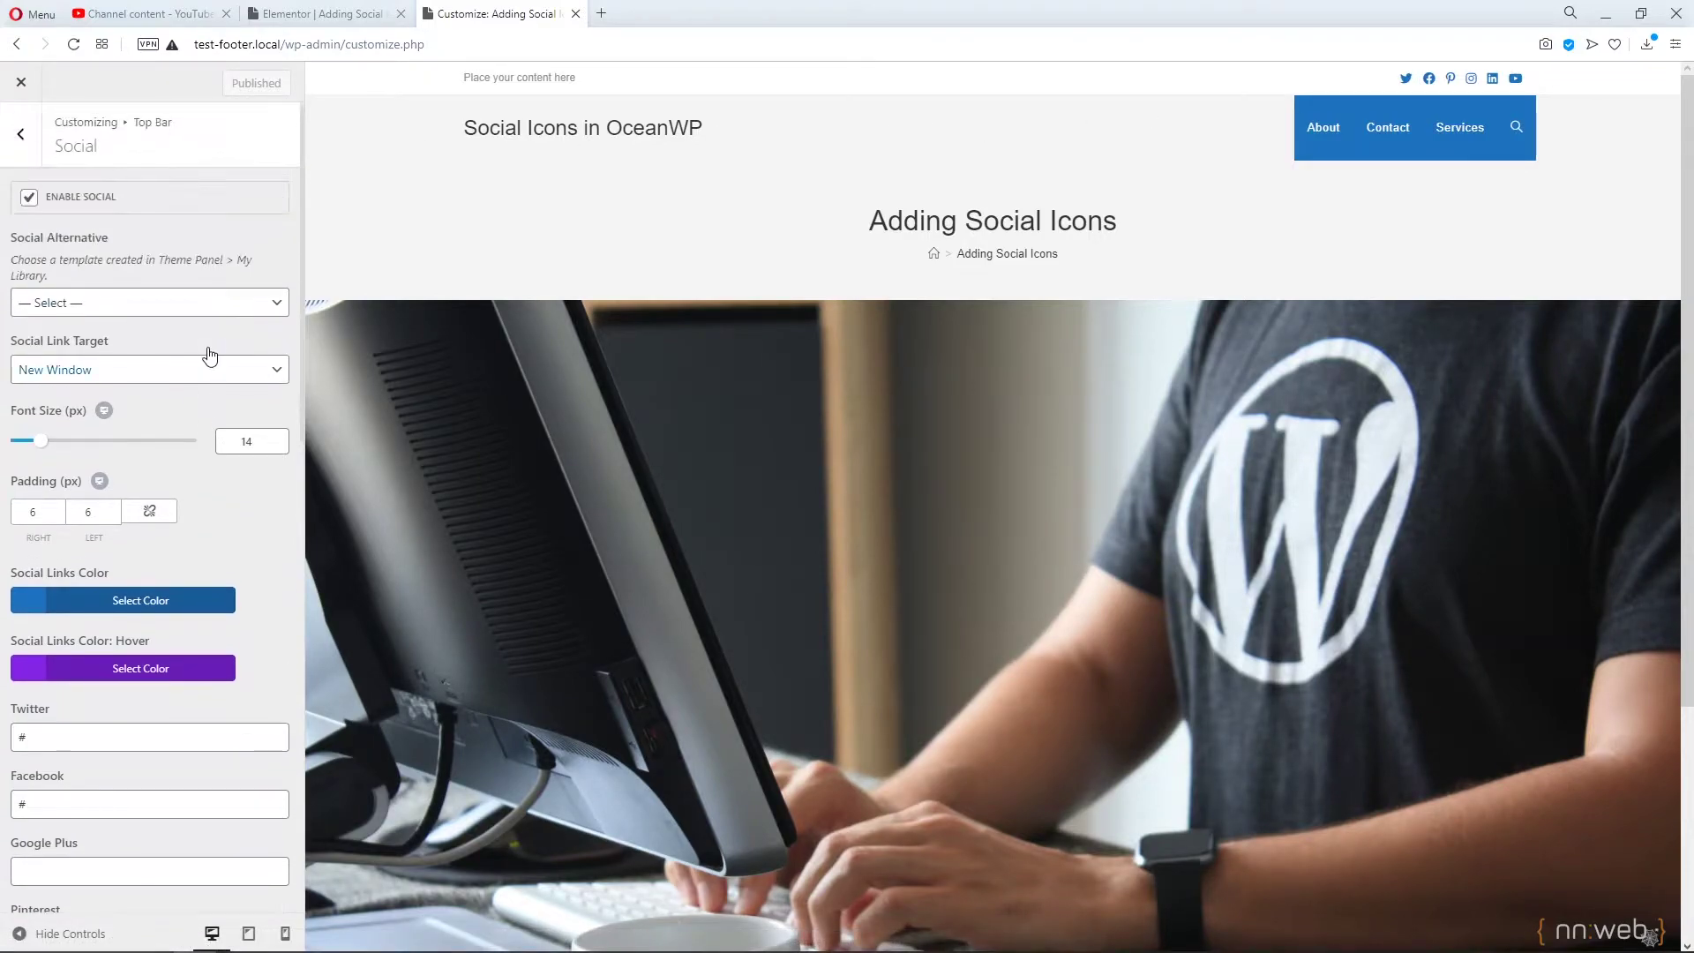
click(32, 197)
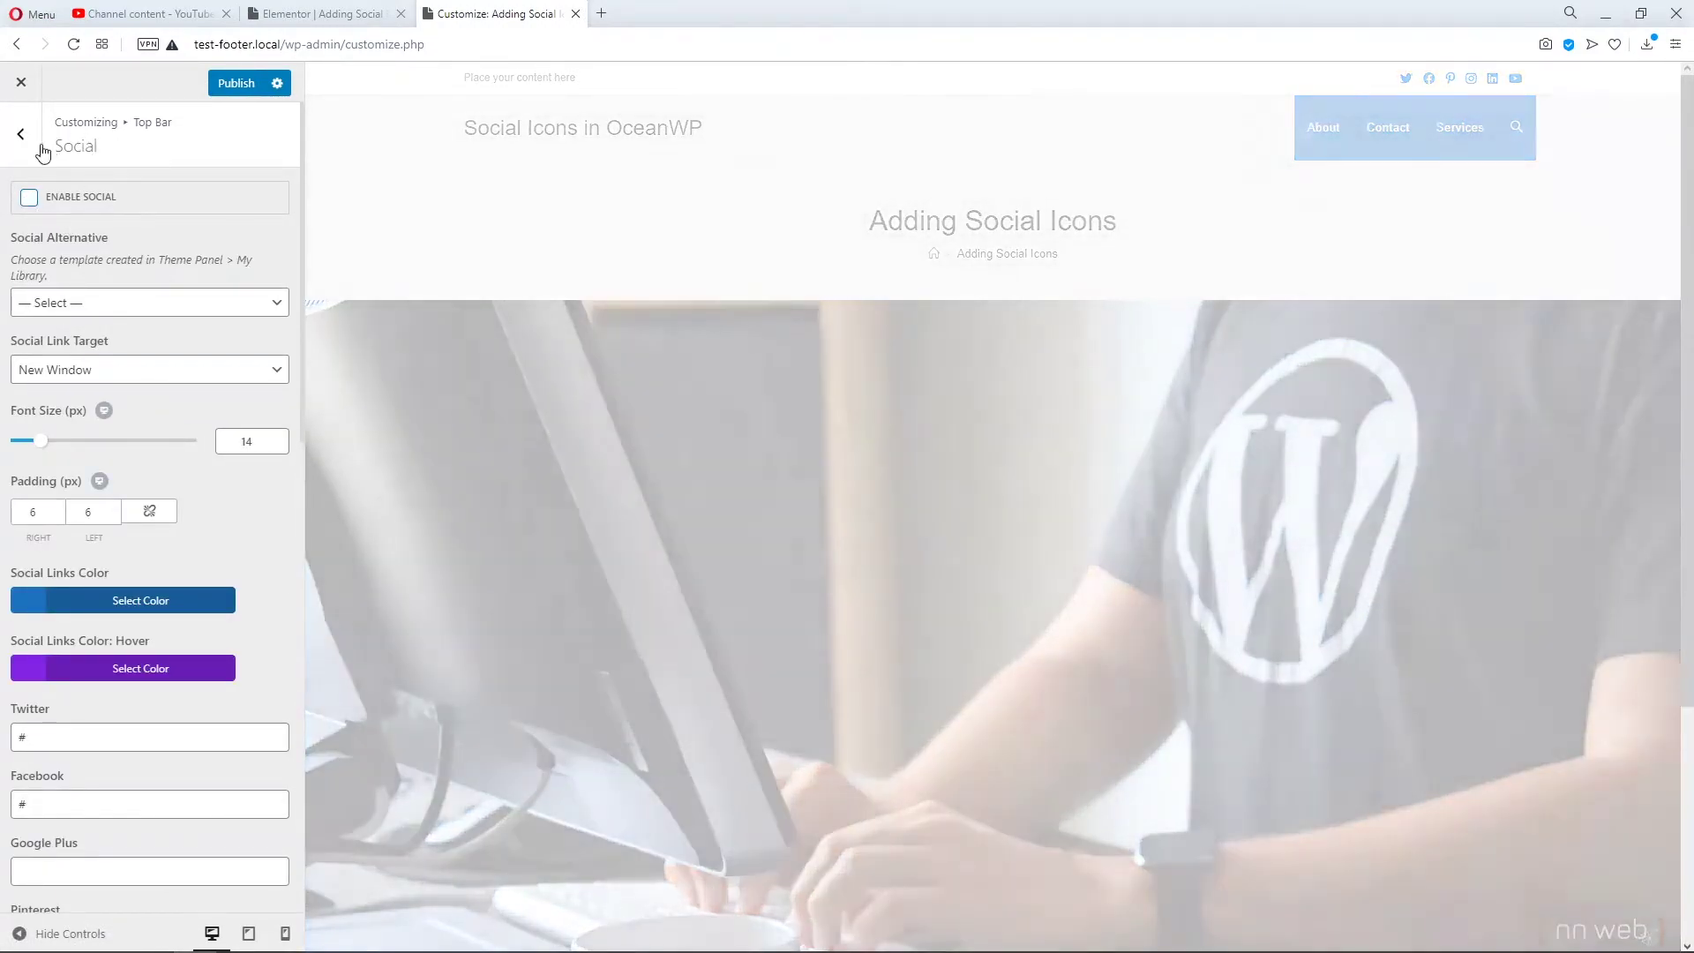
click(20, 133)
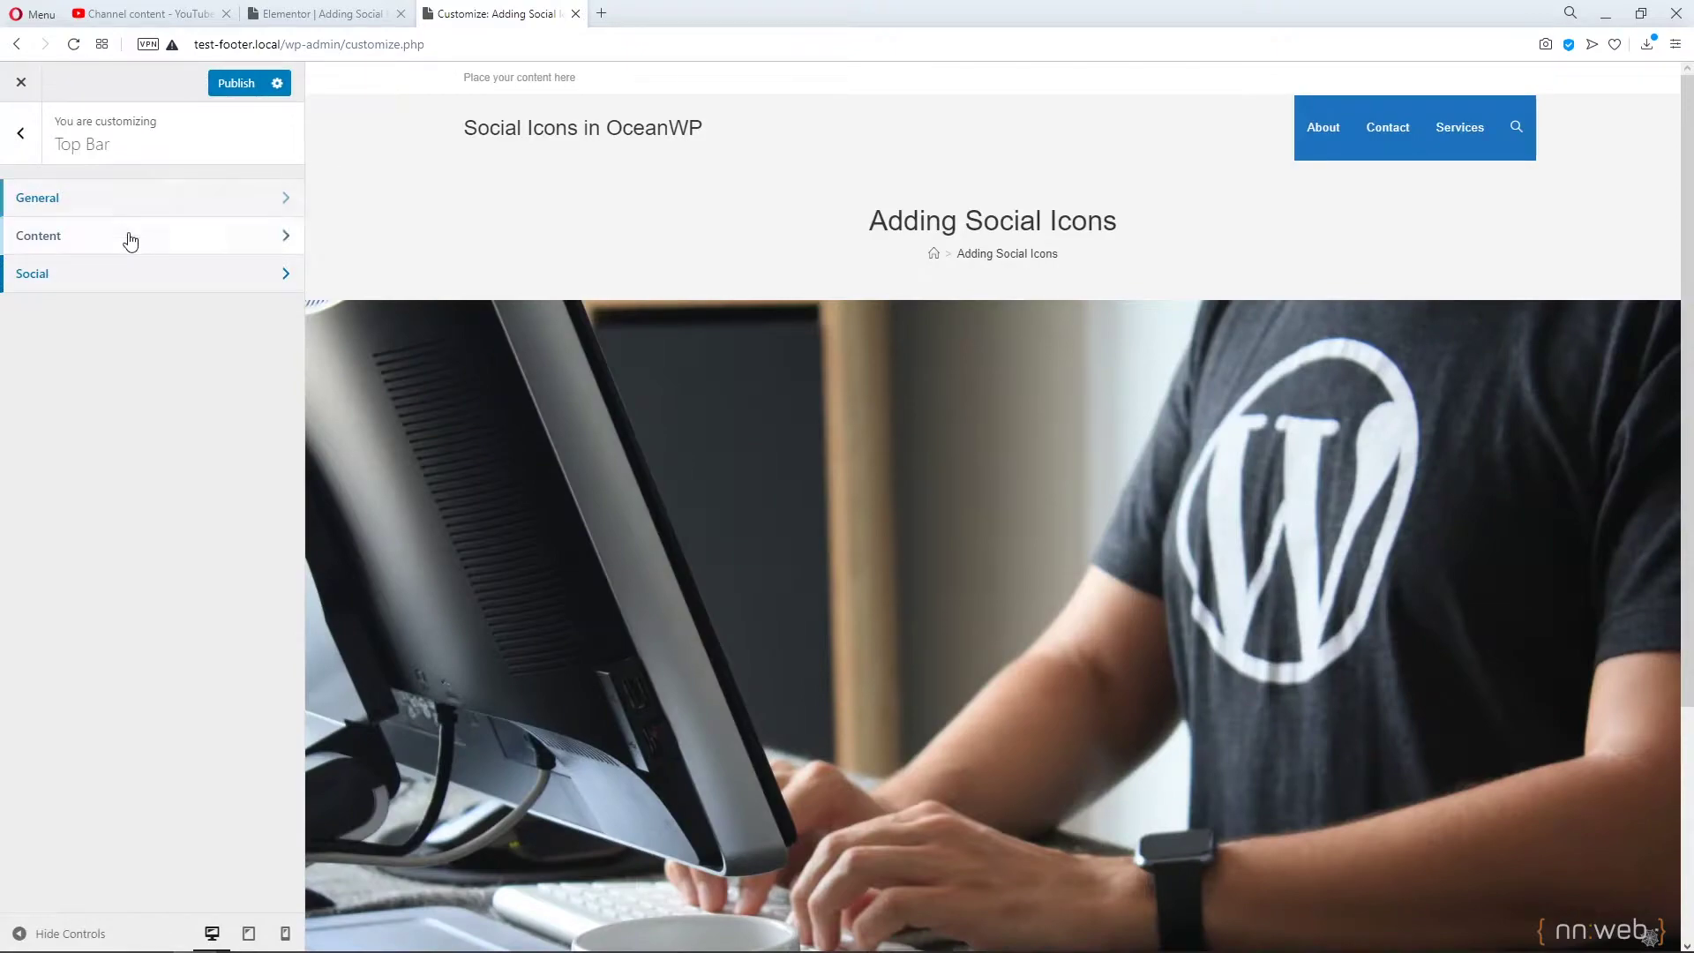
Review the Top Bar Content text, then bring up the Top Bar General settings.
click(128, 237)
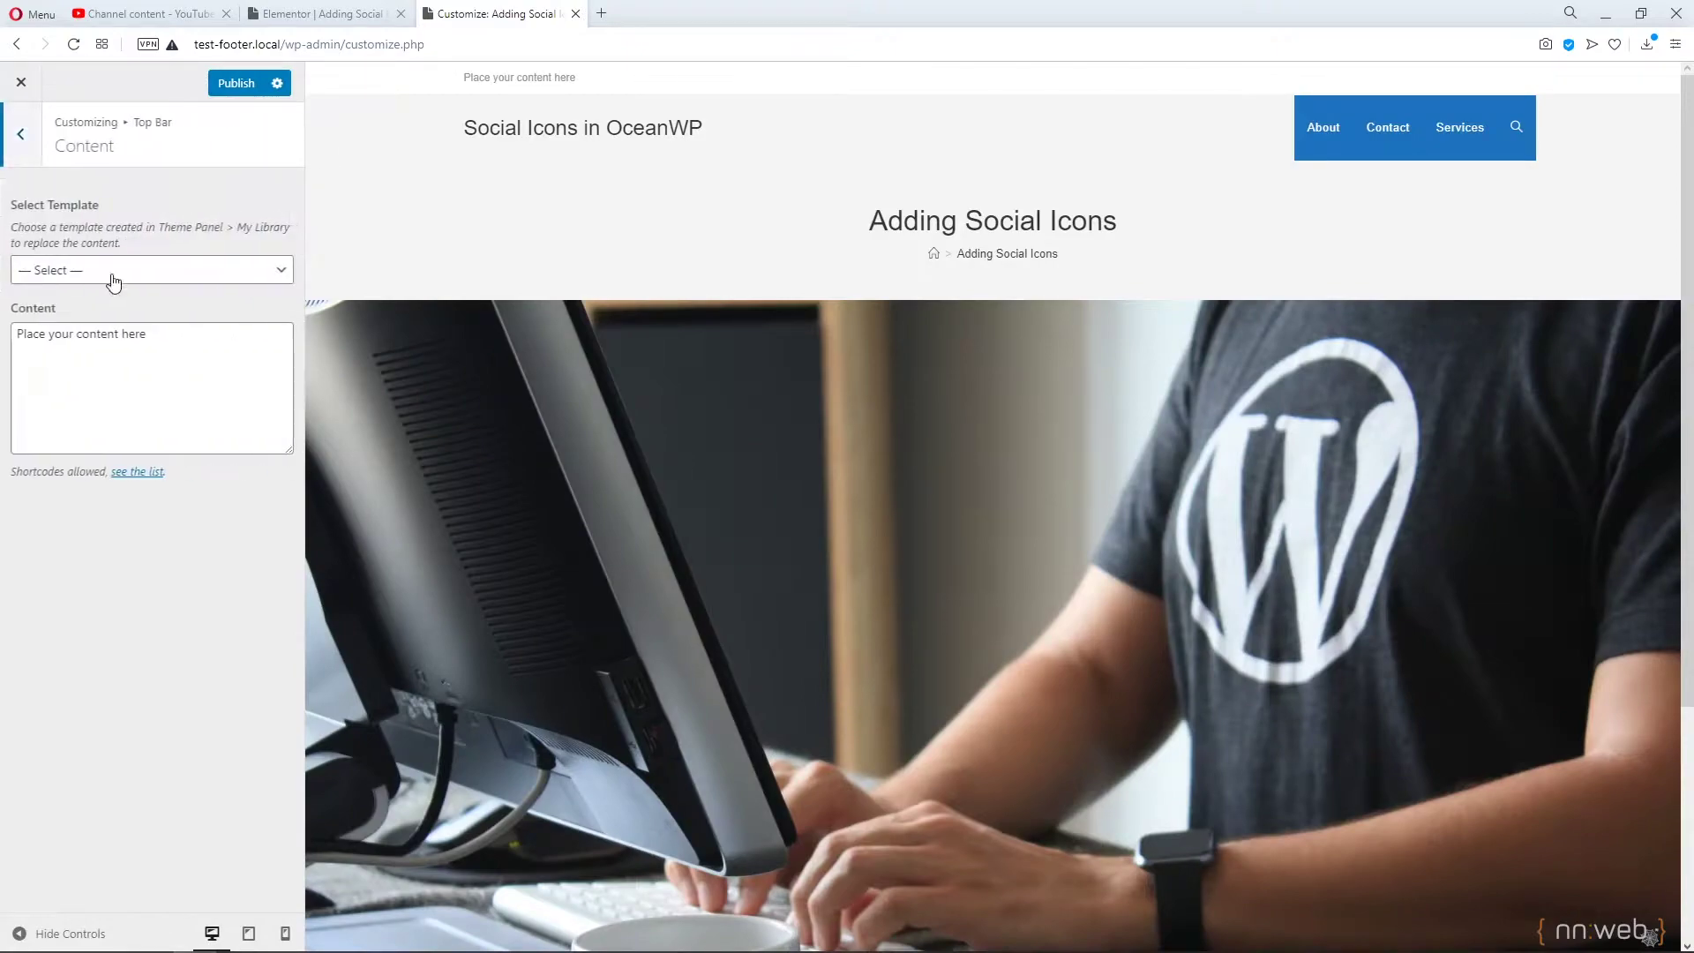
click(110, 353)
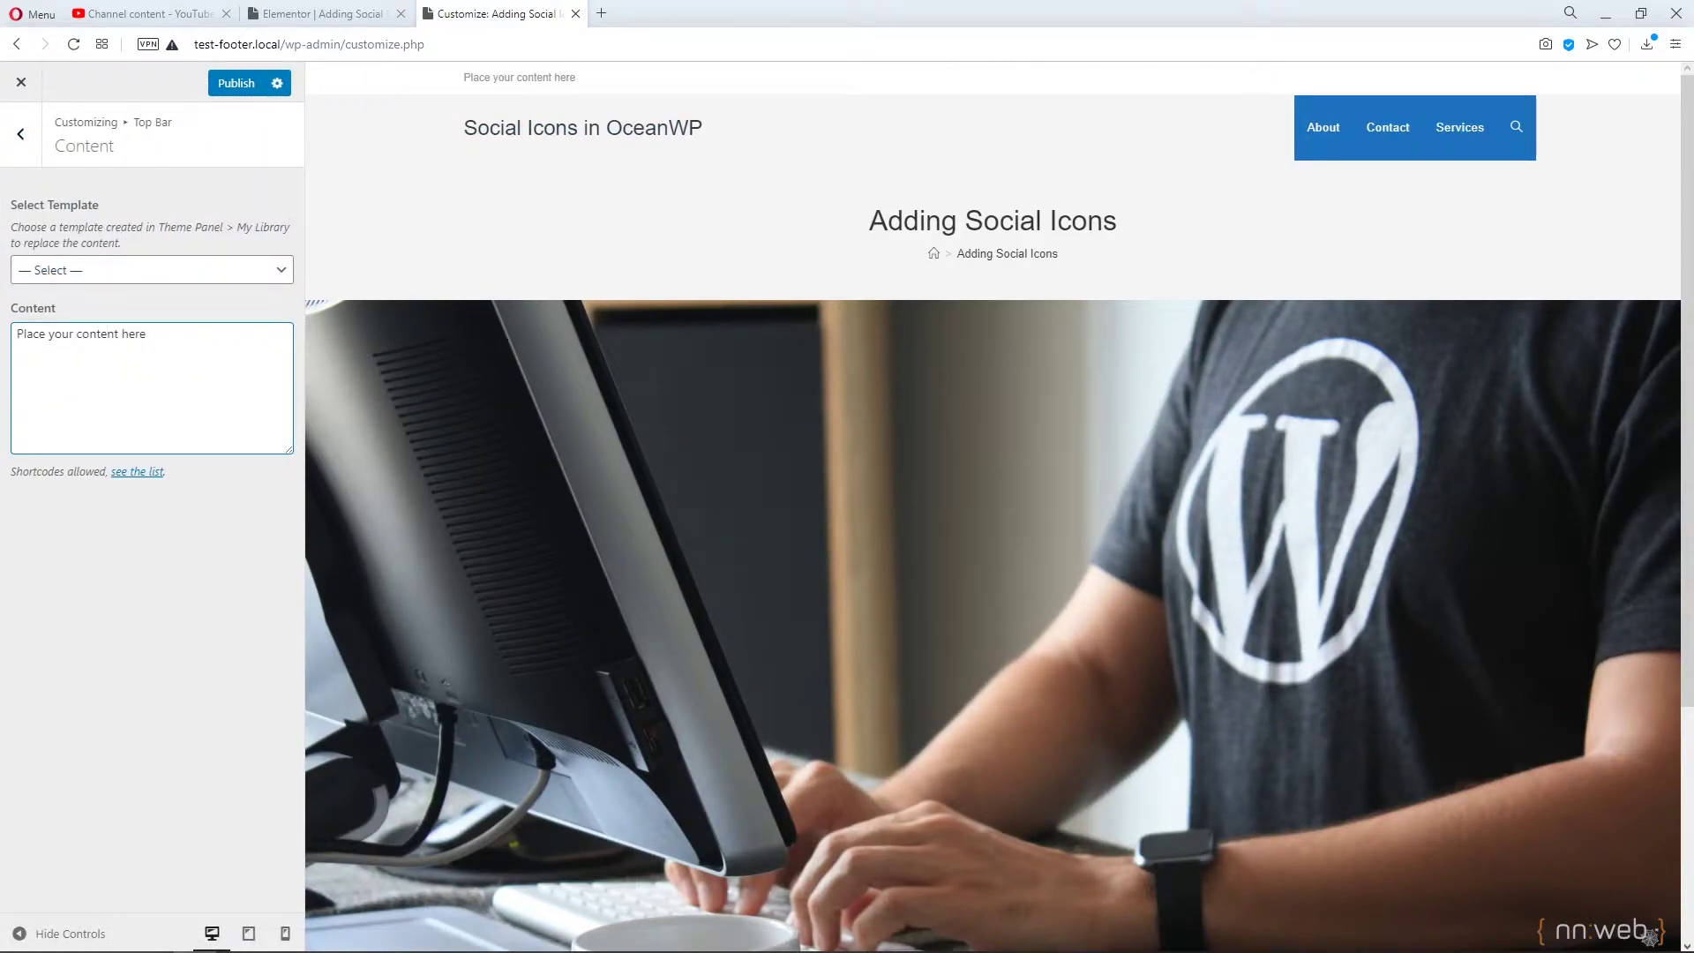
click(21, 134)
click(78, 201)
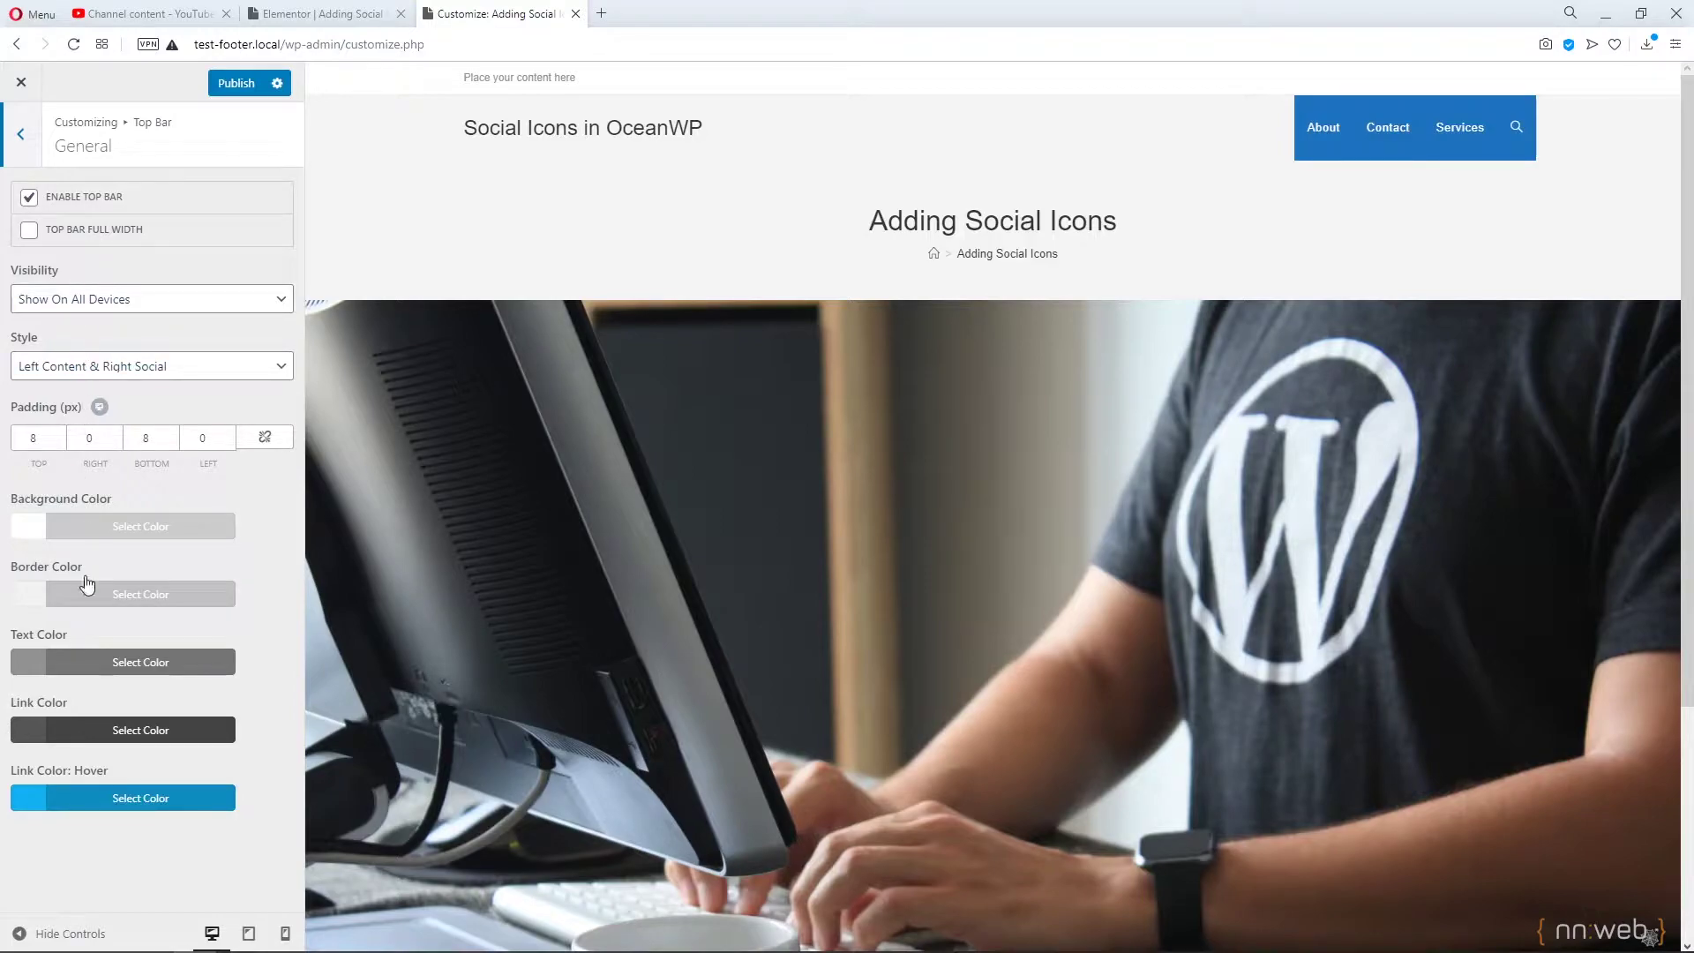
Try the Left Social & Right Content style for the top bar.
click(135, 369)
click(126, 410)
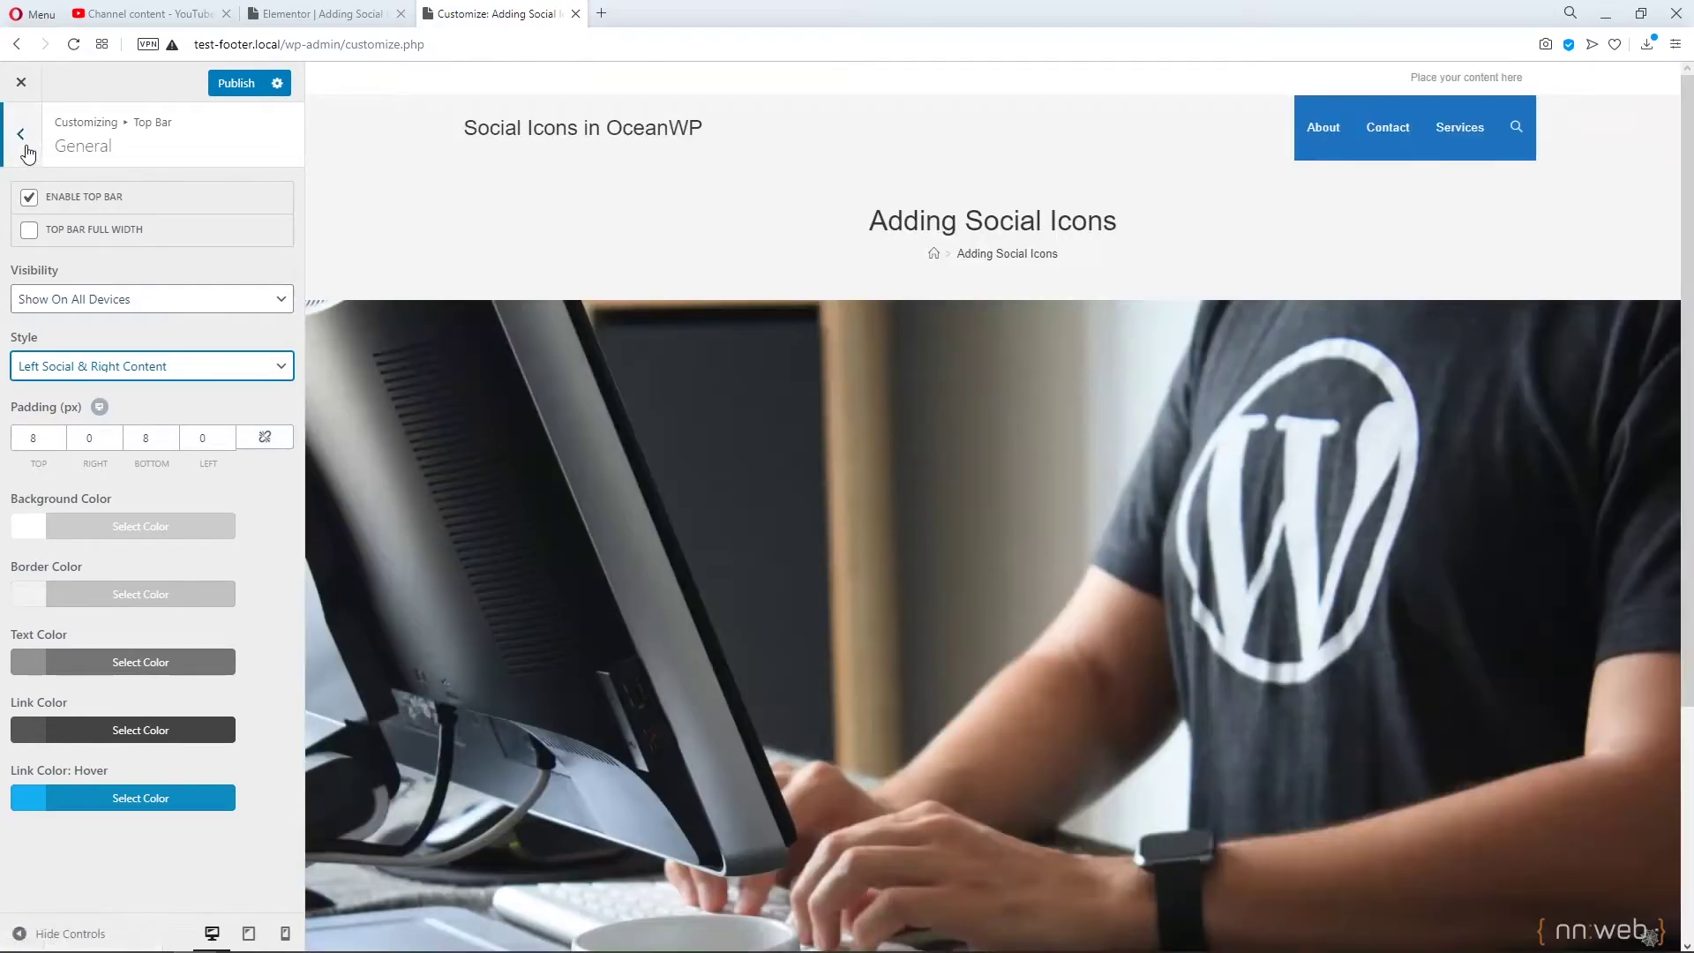
click(20, 134)
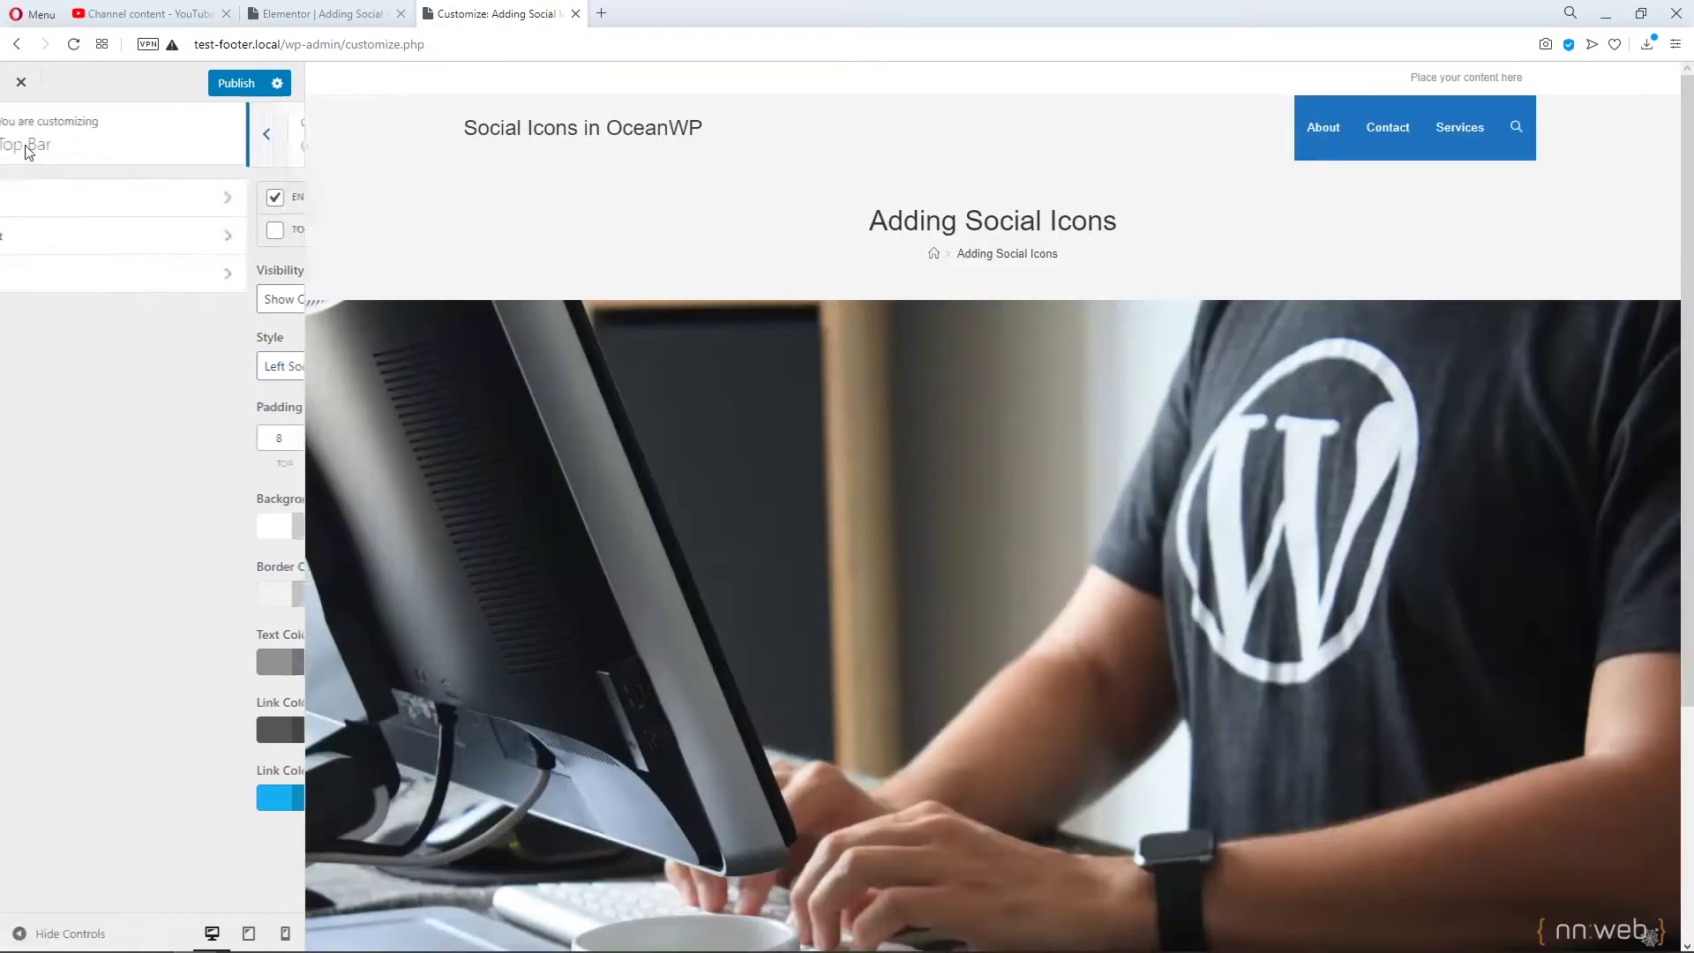
Turn the top-bar social icons back on.
click(56, 265)
click(60, 197)
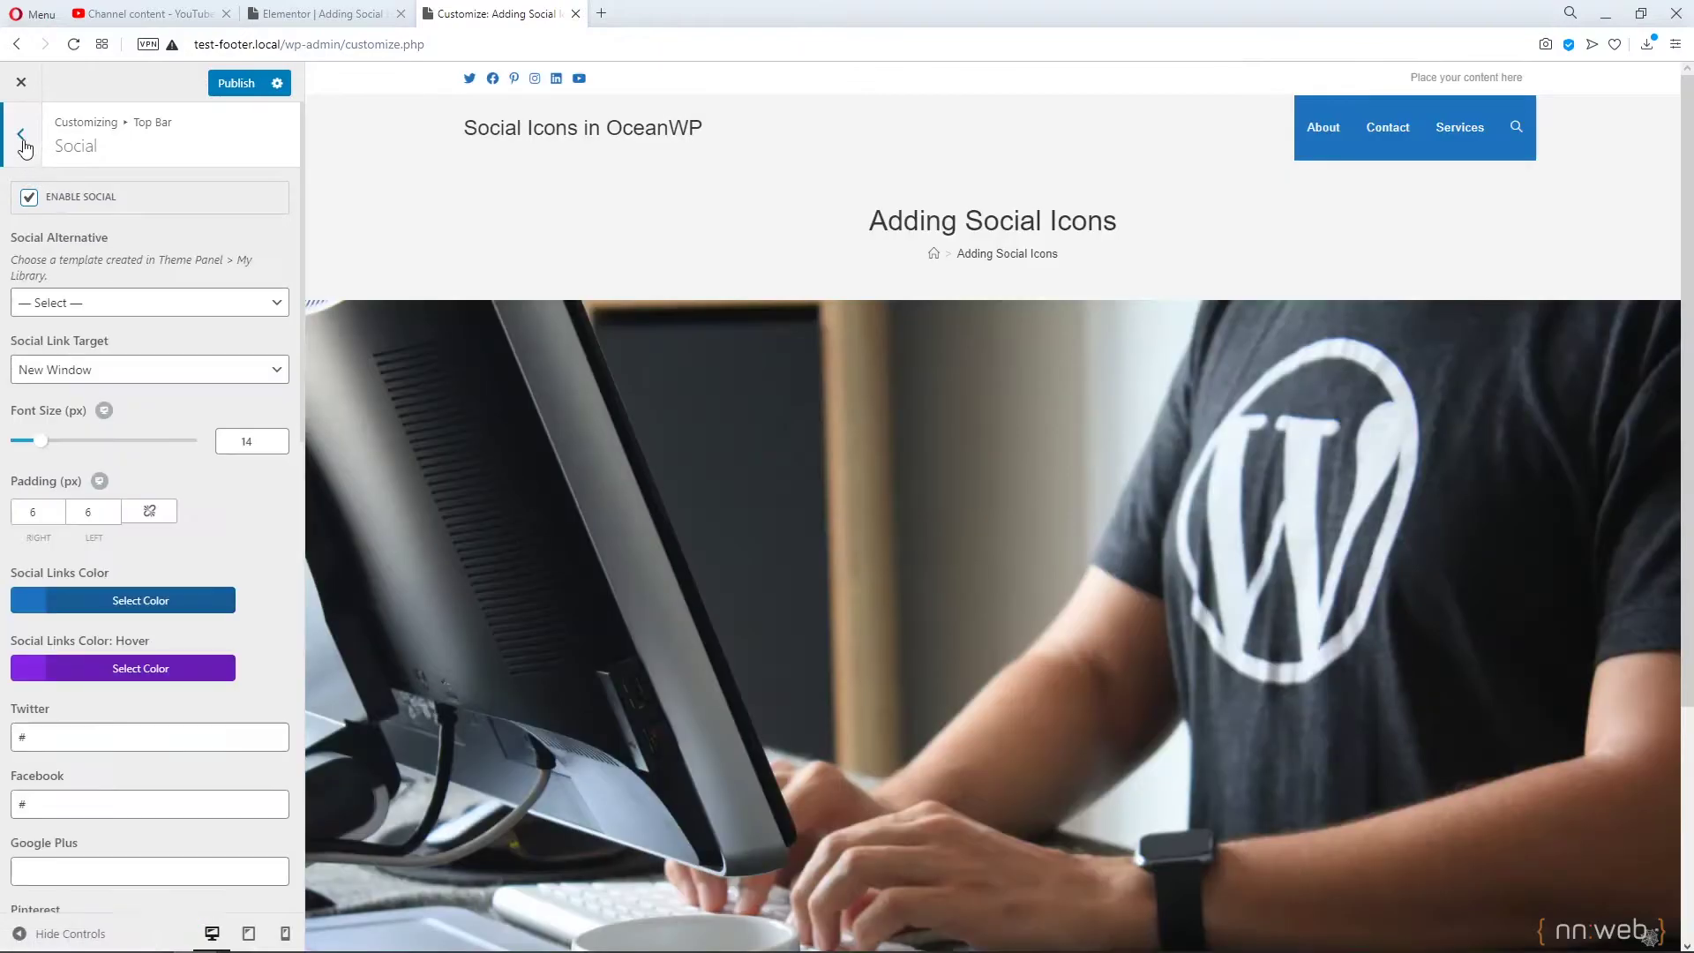
click(21, 137)
Set the top bar style to Centered Content & Social and publish.
click(49, 200)
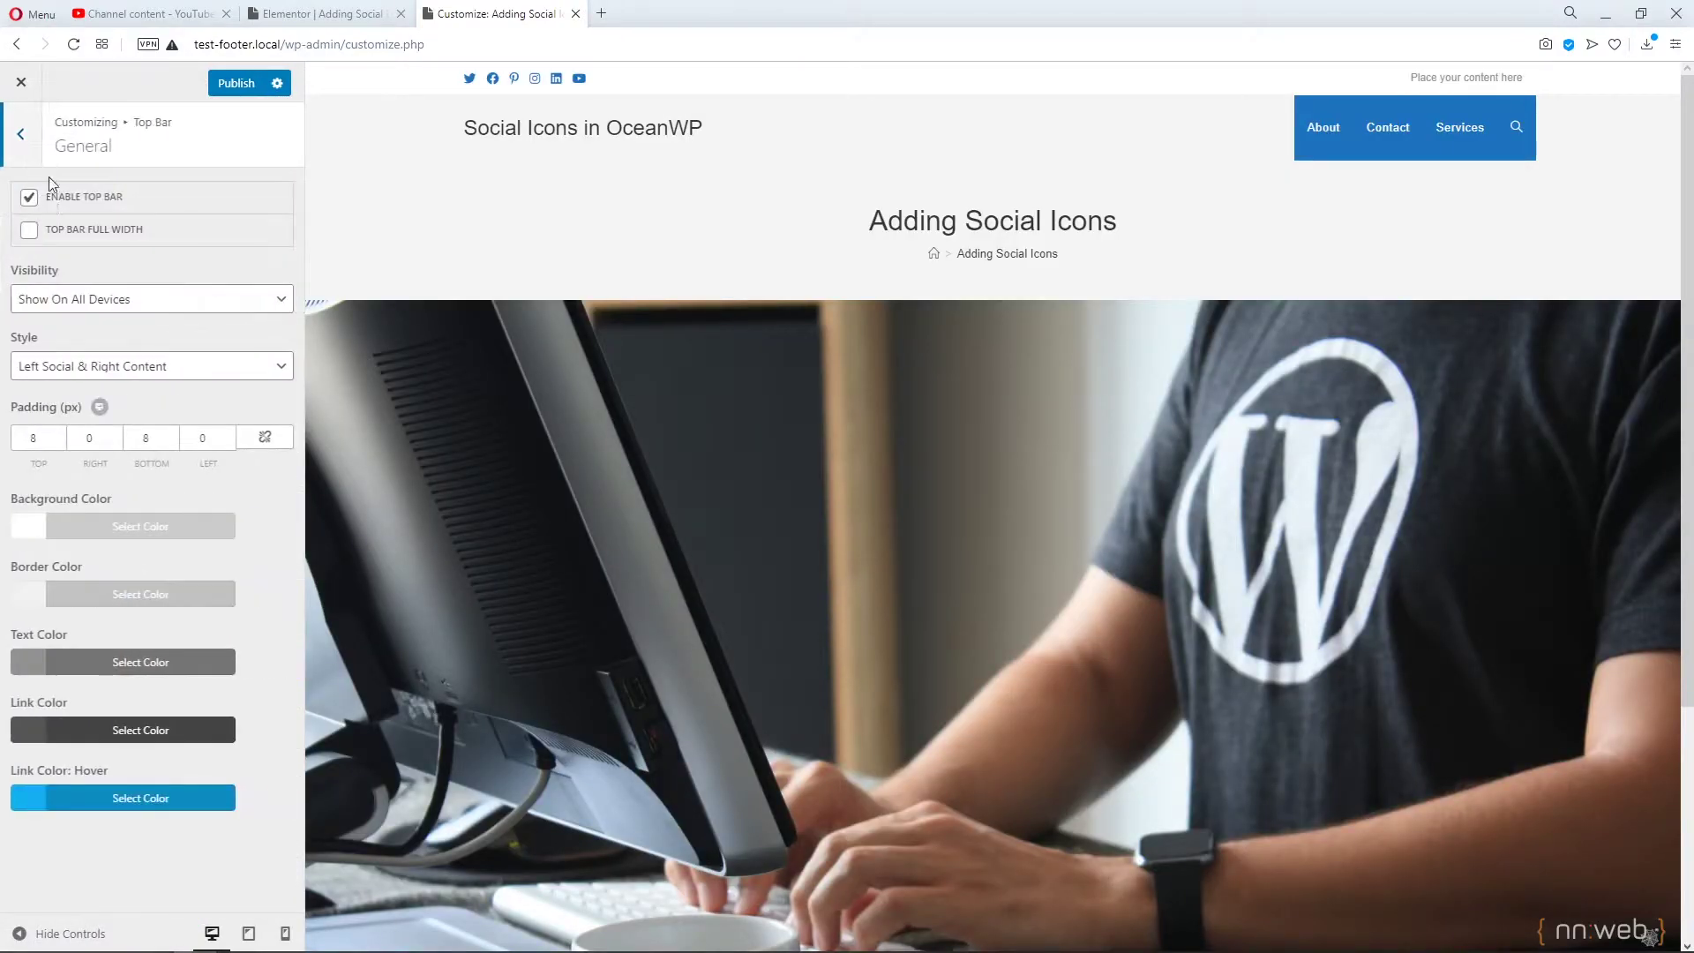
click(149, 370)
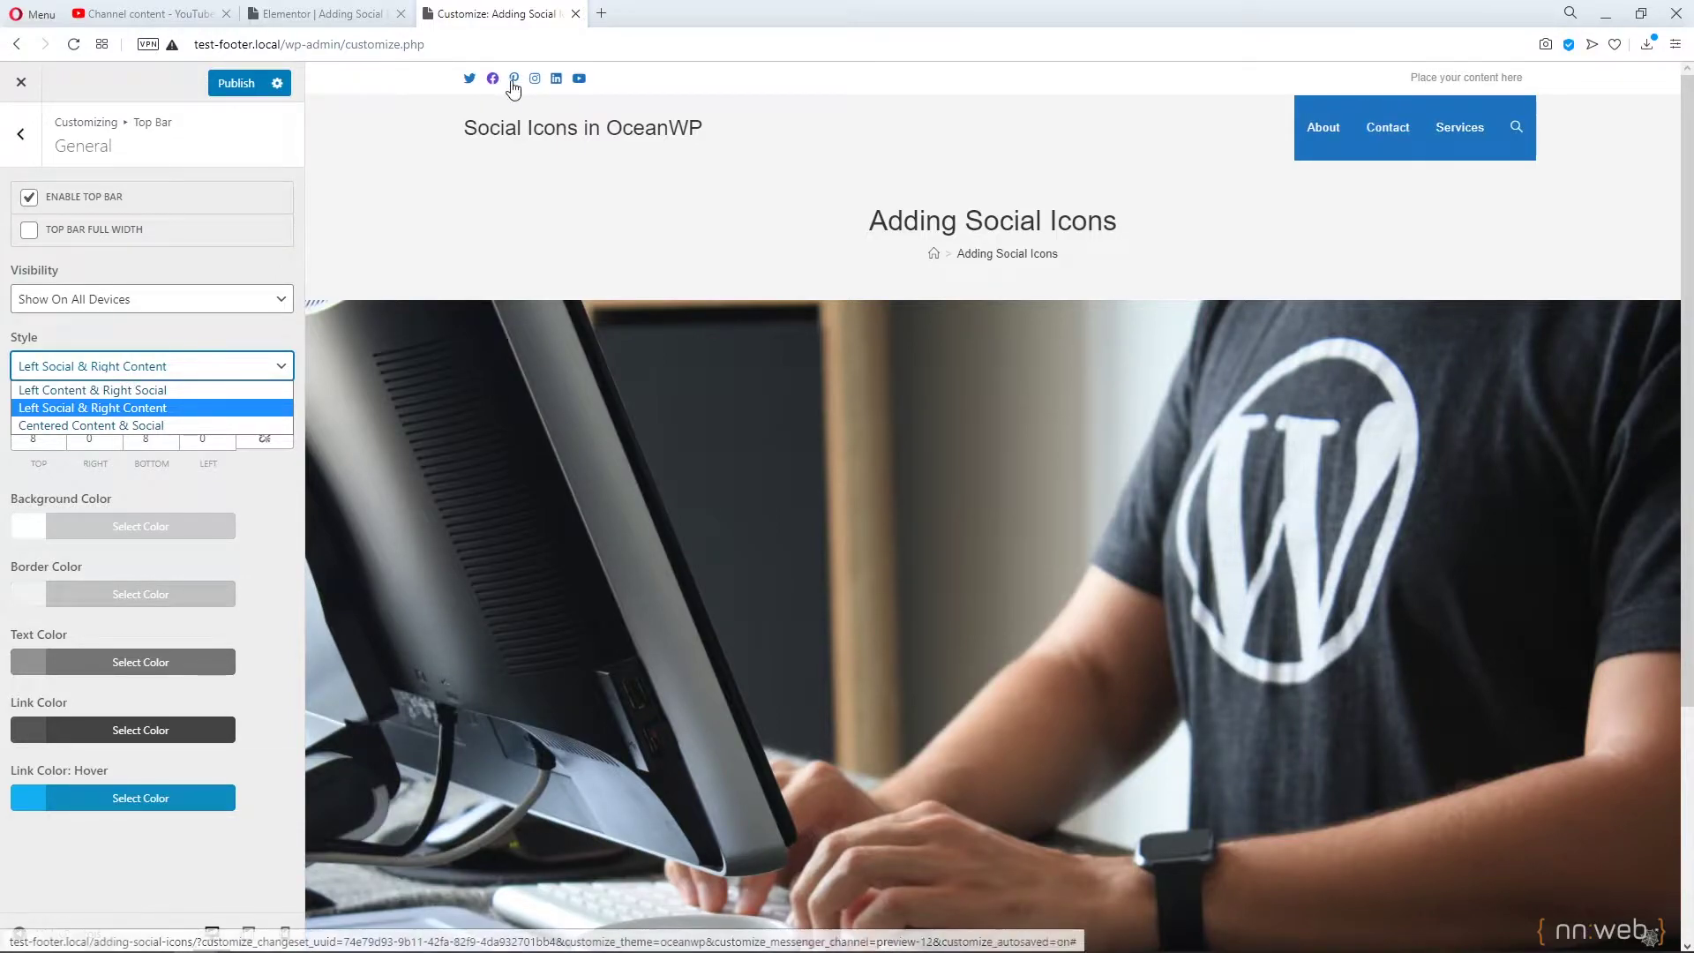
click(102, 425)
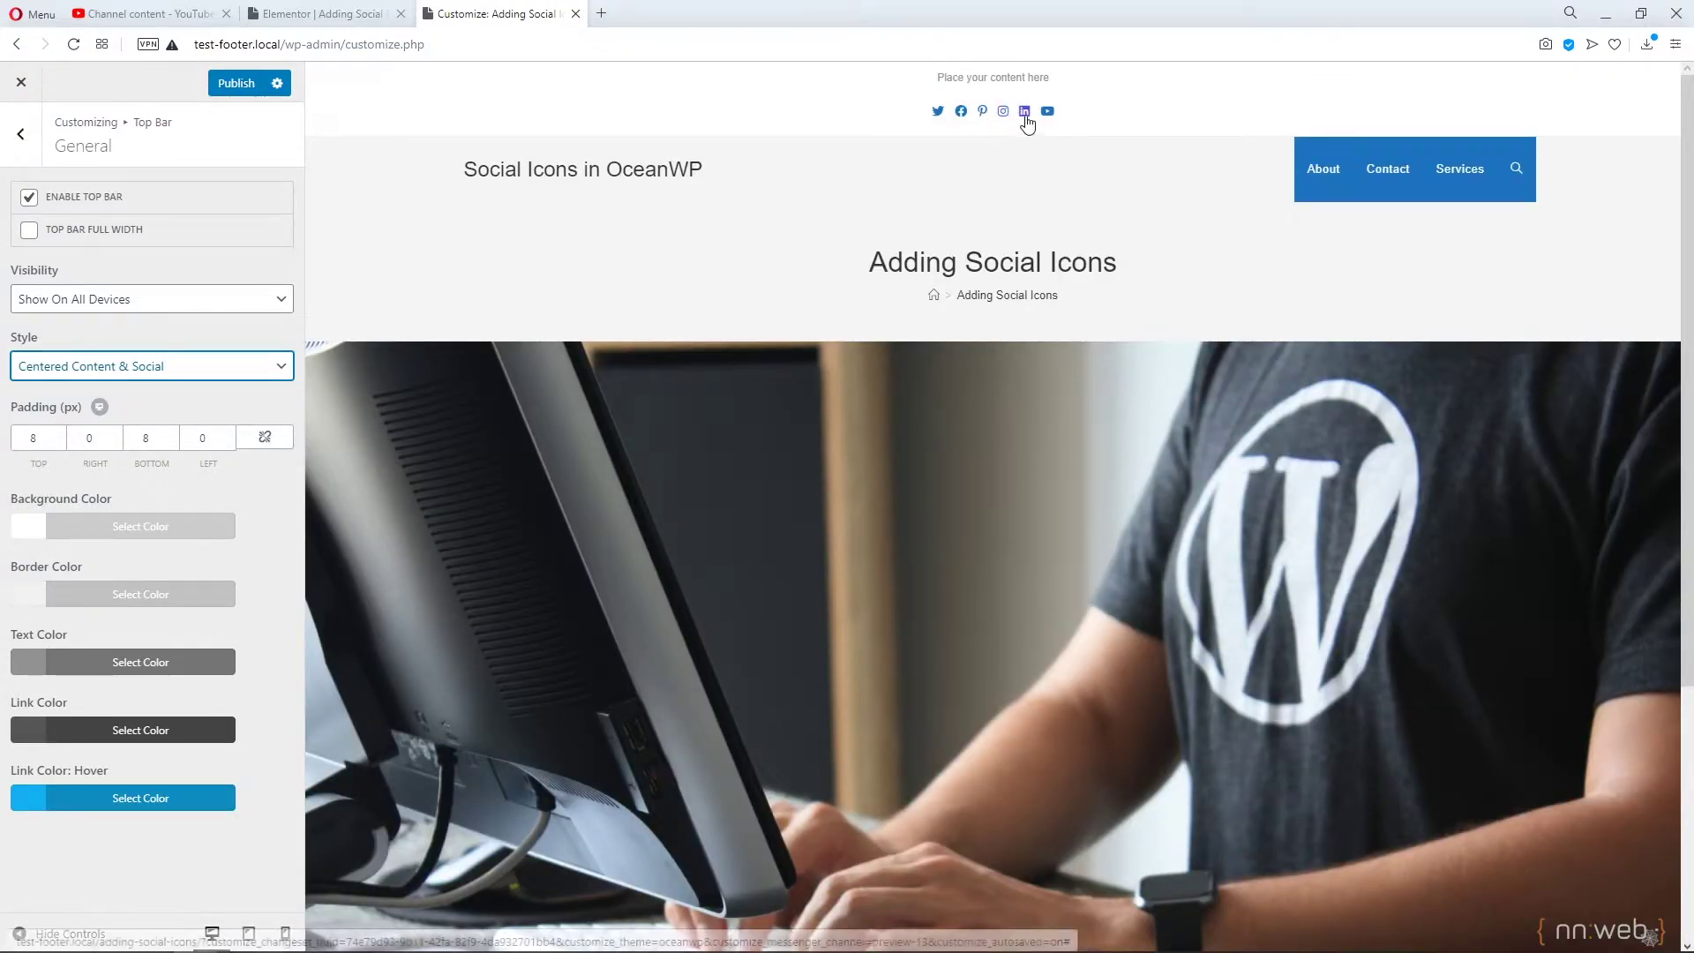
click(228, 87)
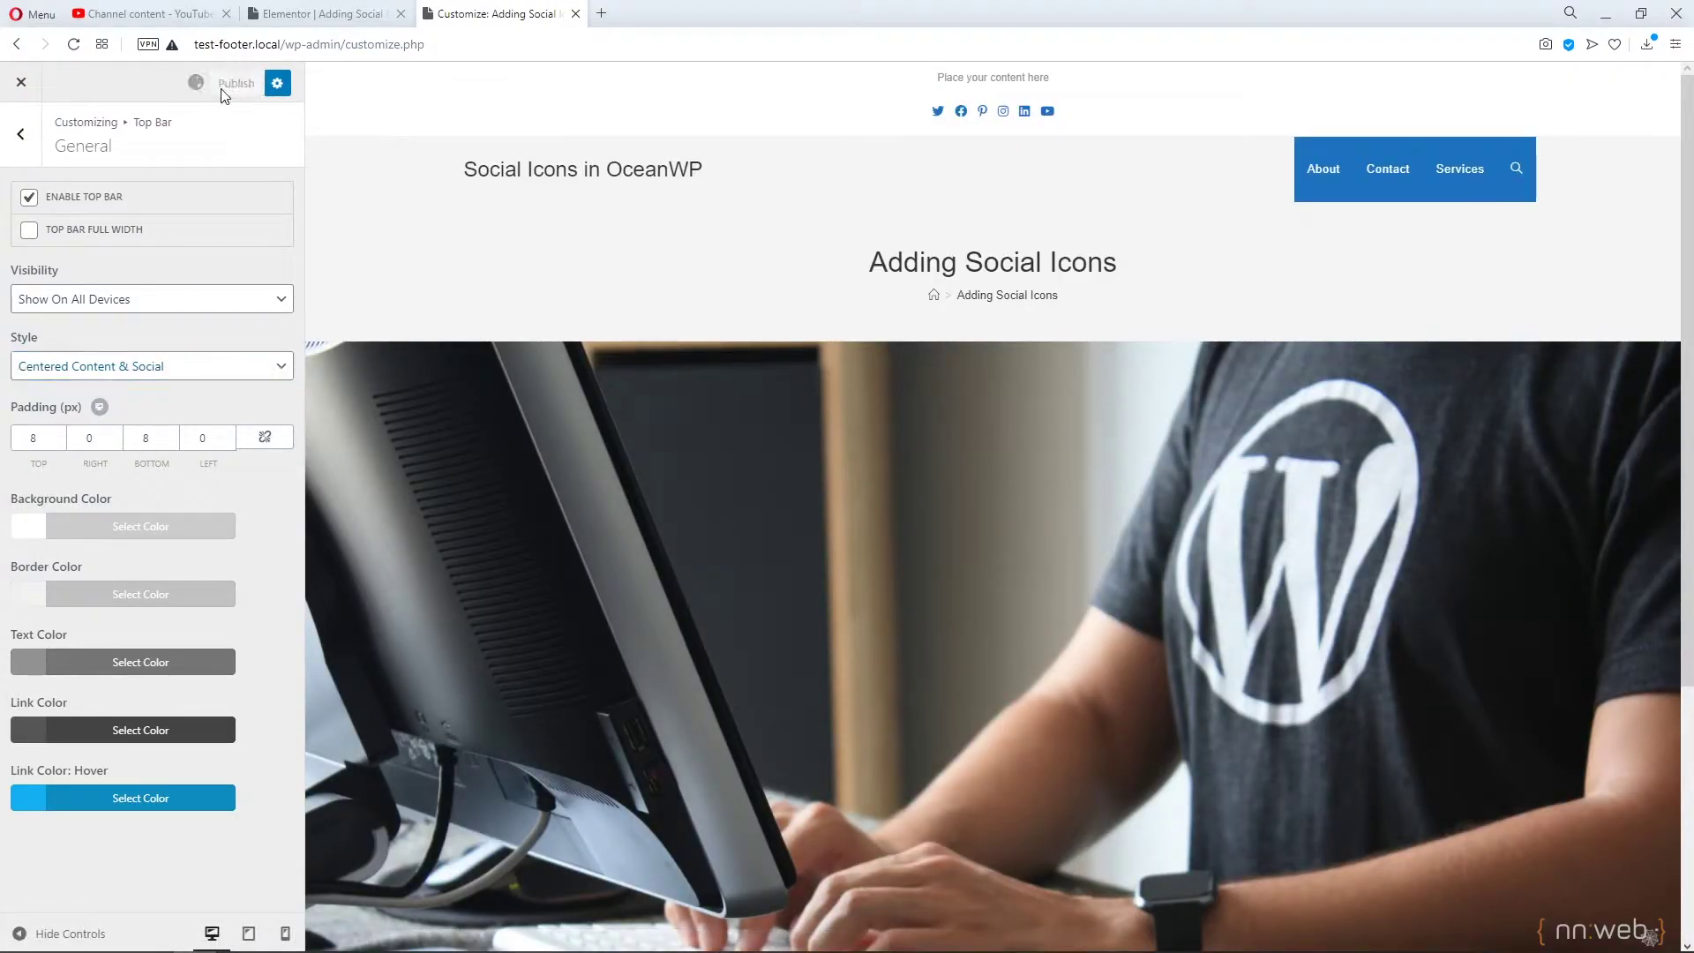
Return from the Top Bar settings to the main Customizer section list.
click(22, 132)
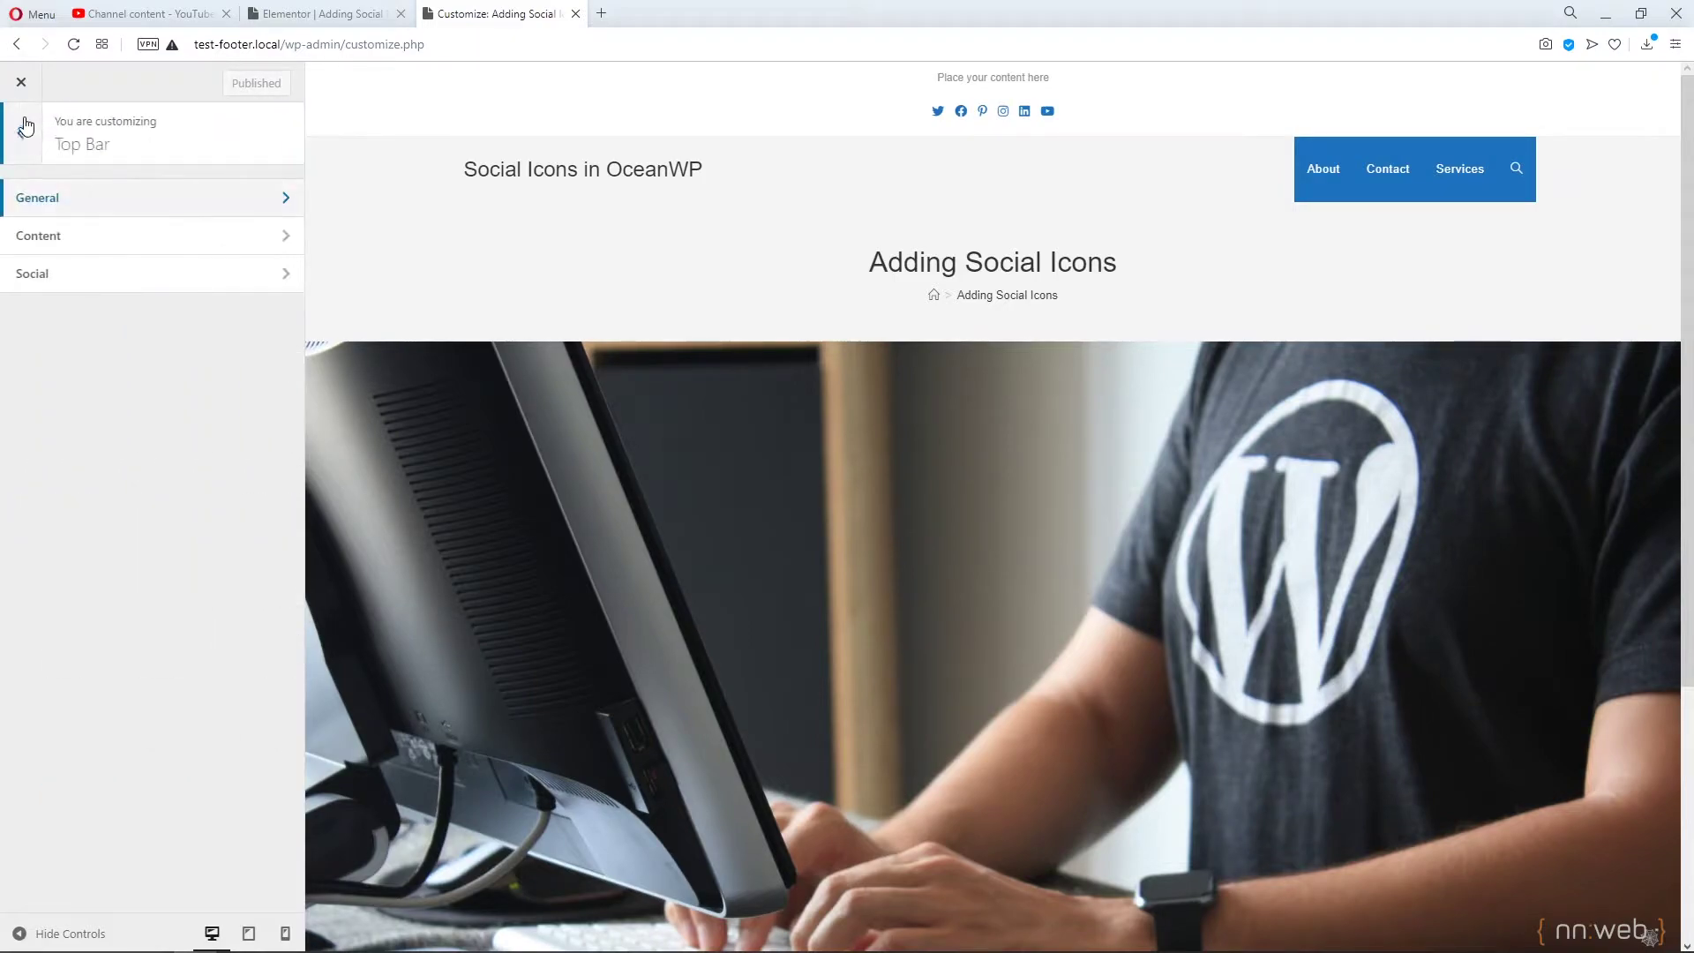
click(25, 128)
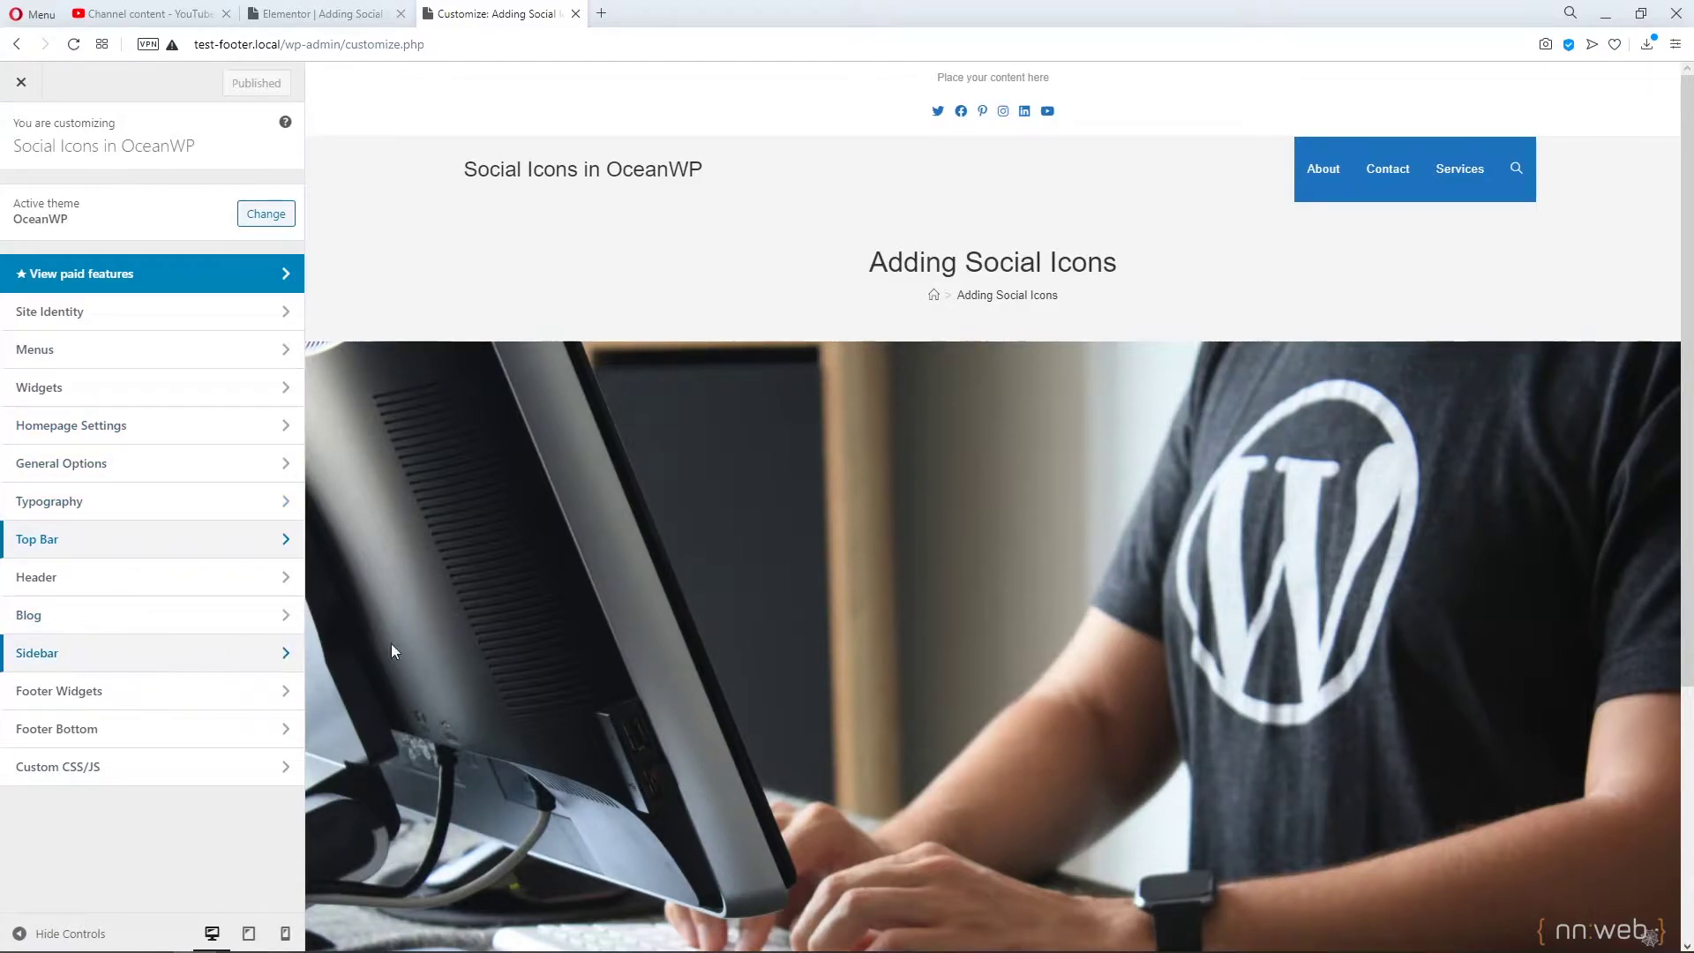
scroll(457, 638, down, 5)
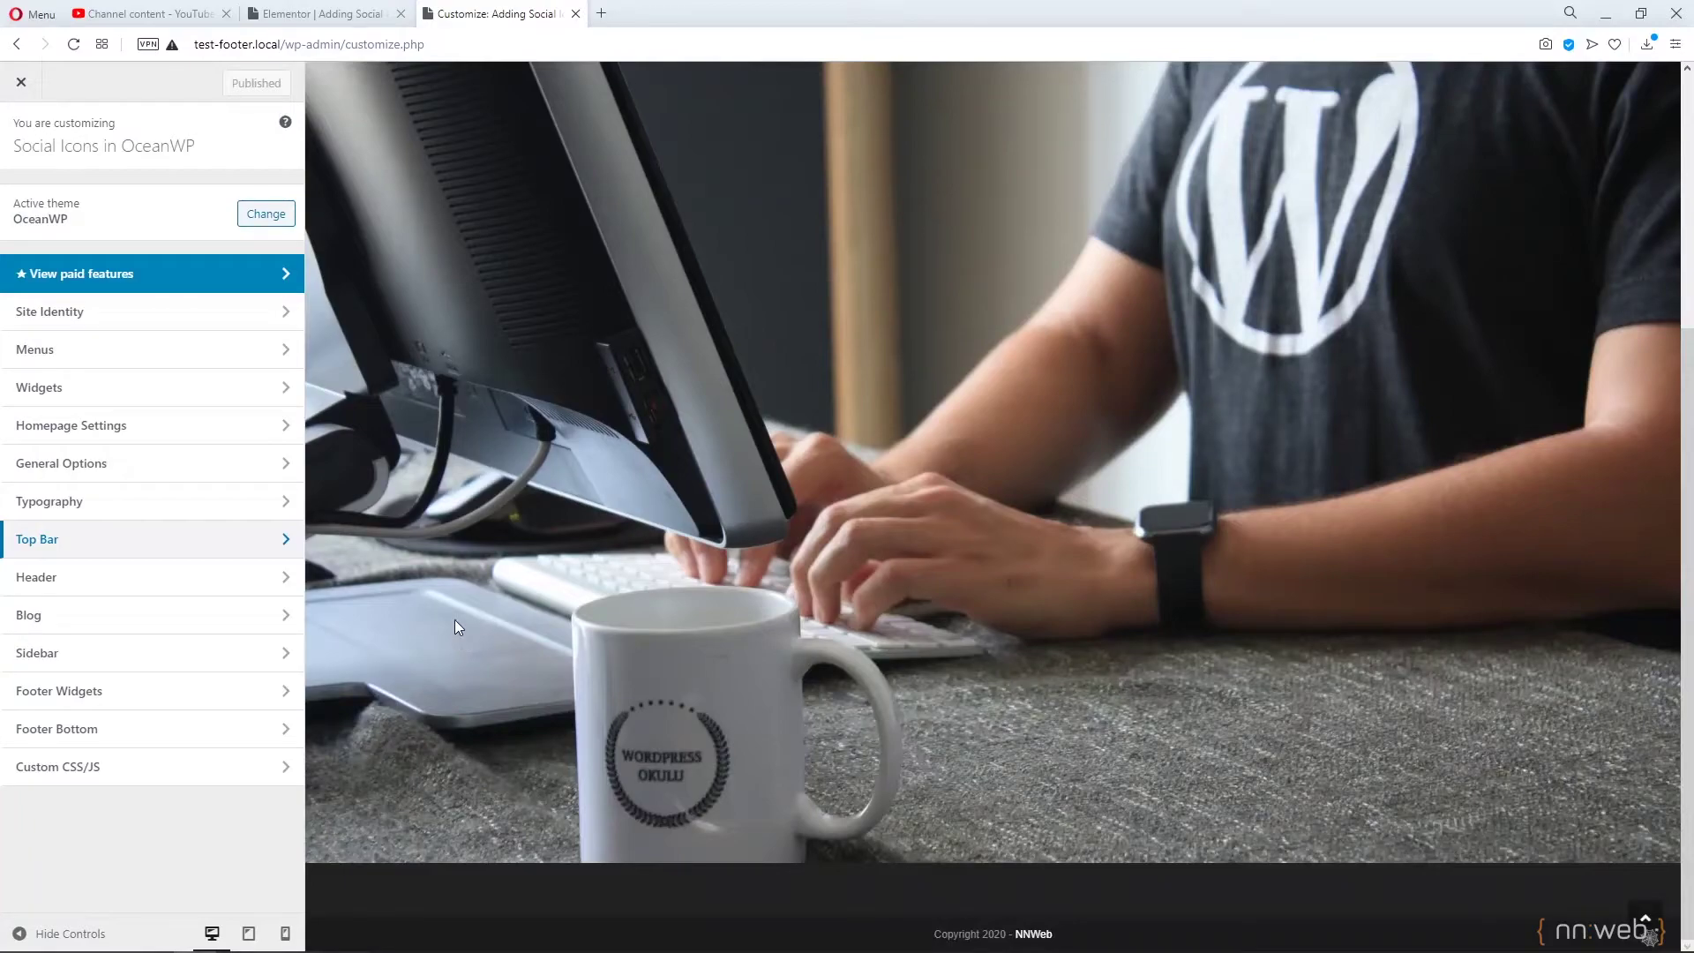
Keep Footer Bottom visibility on all devices, then bring up the Footer Widgets settings.
click(89, 739)
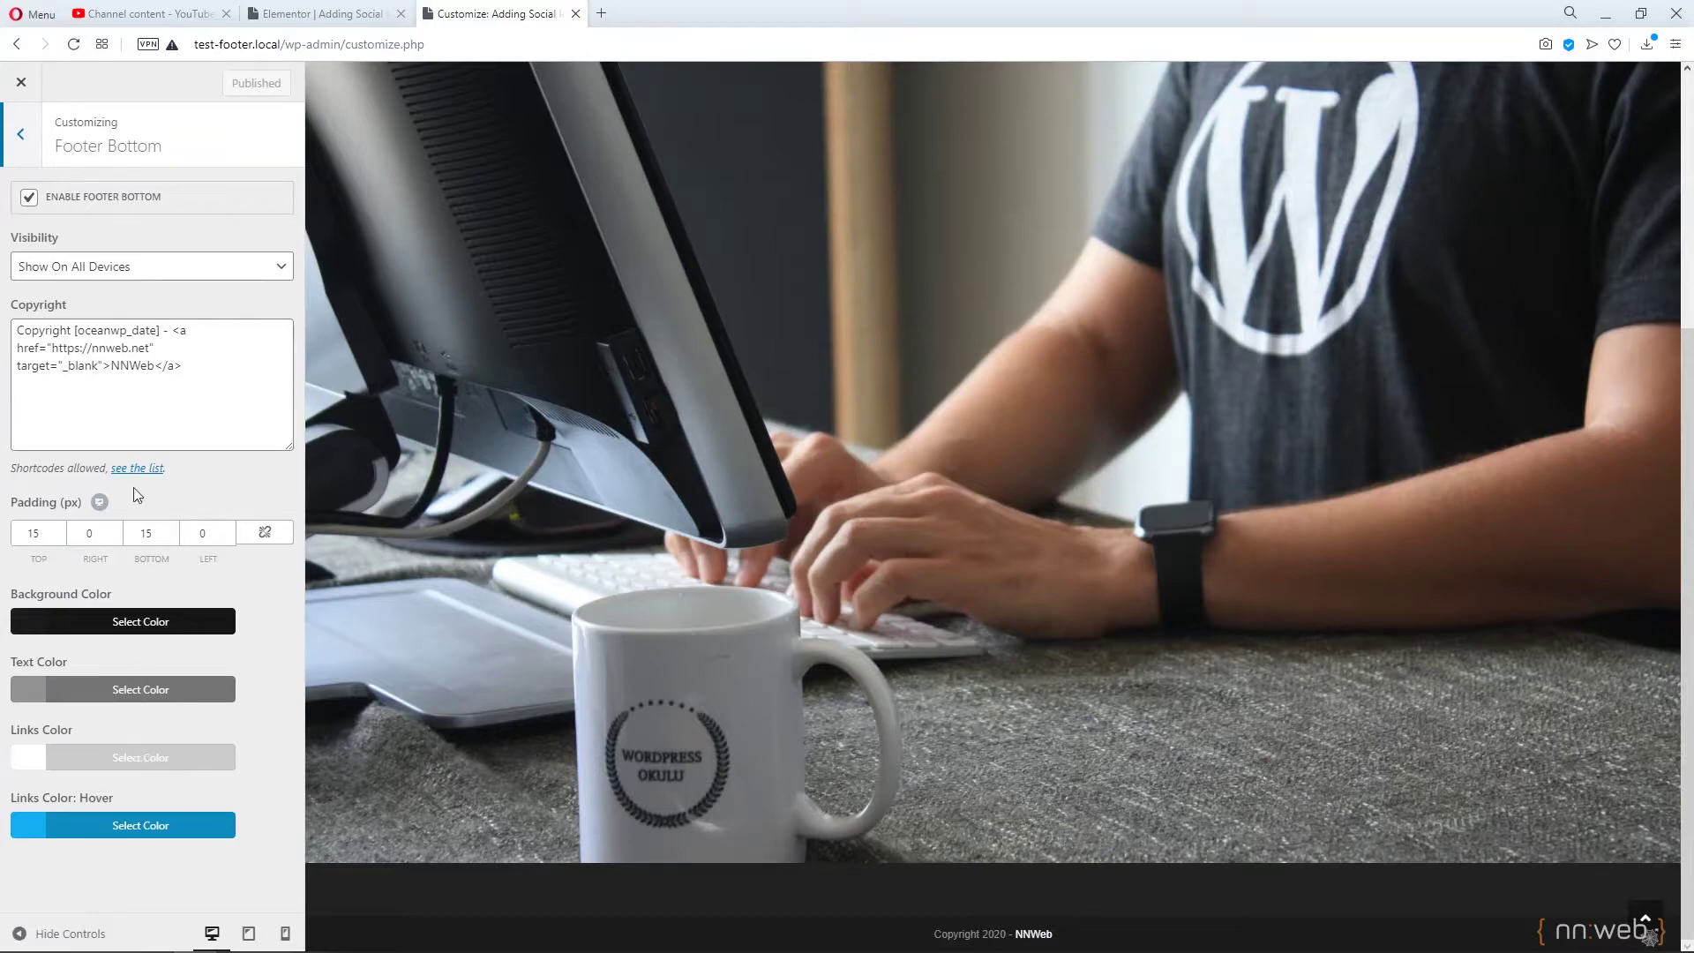
click(75, 267)
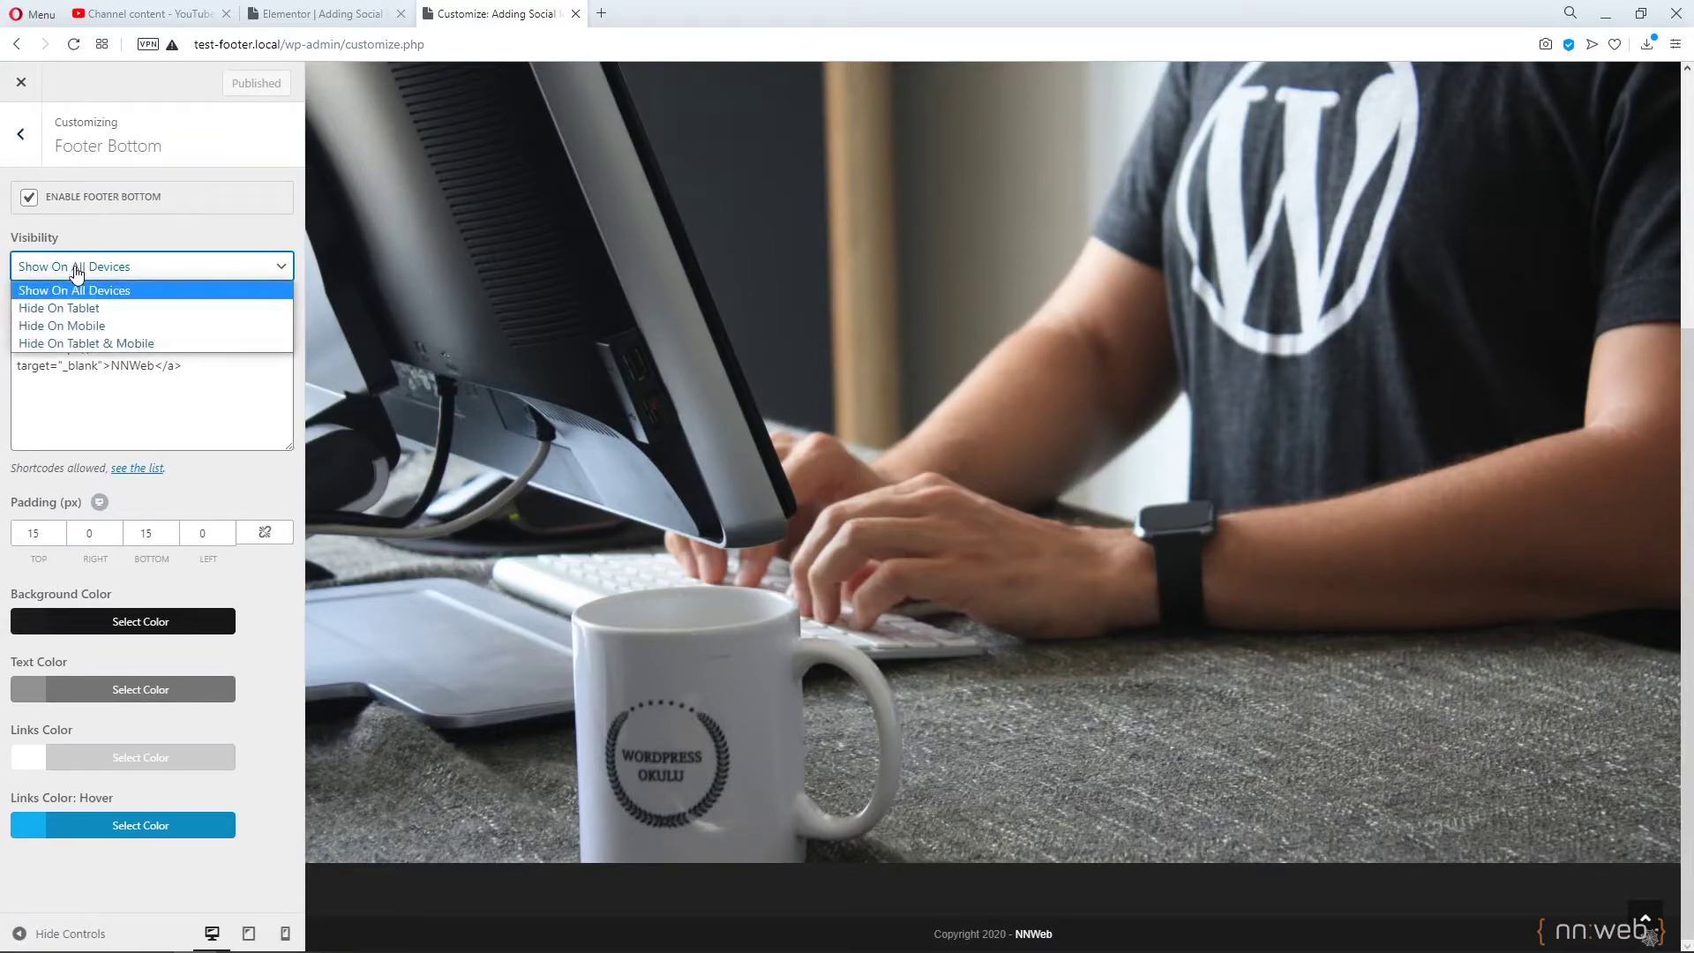
click(75, 290)
click(21, 135)
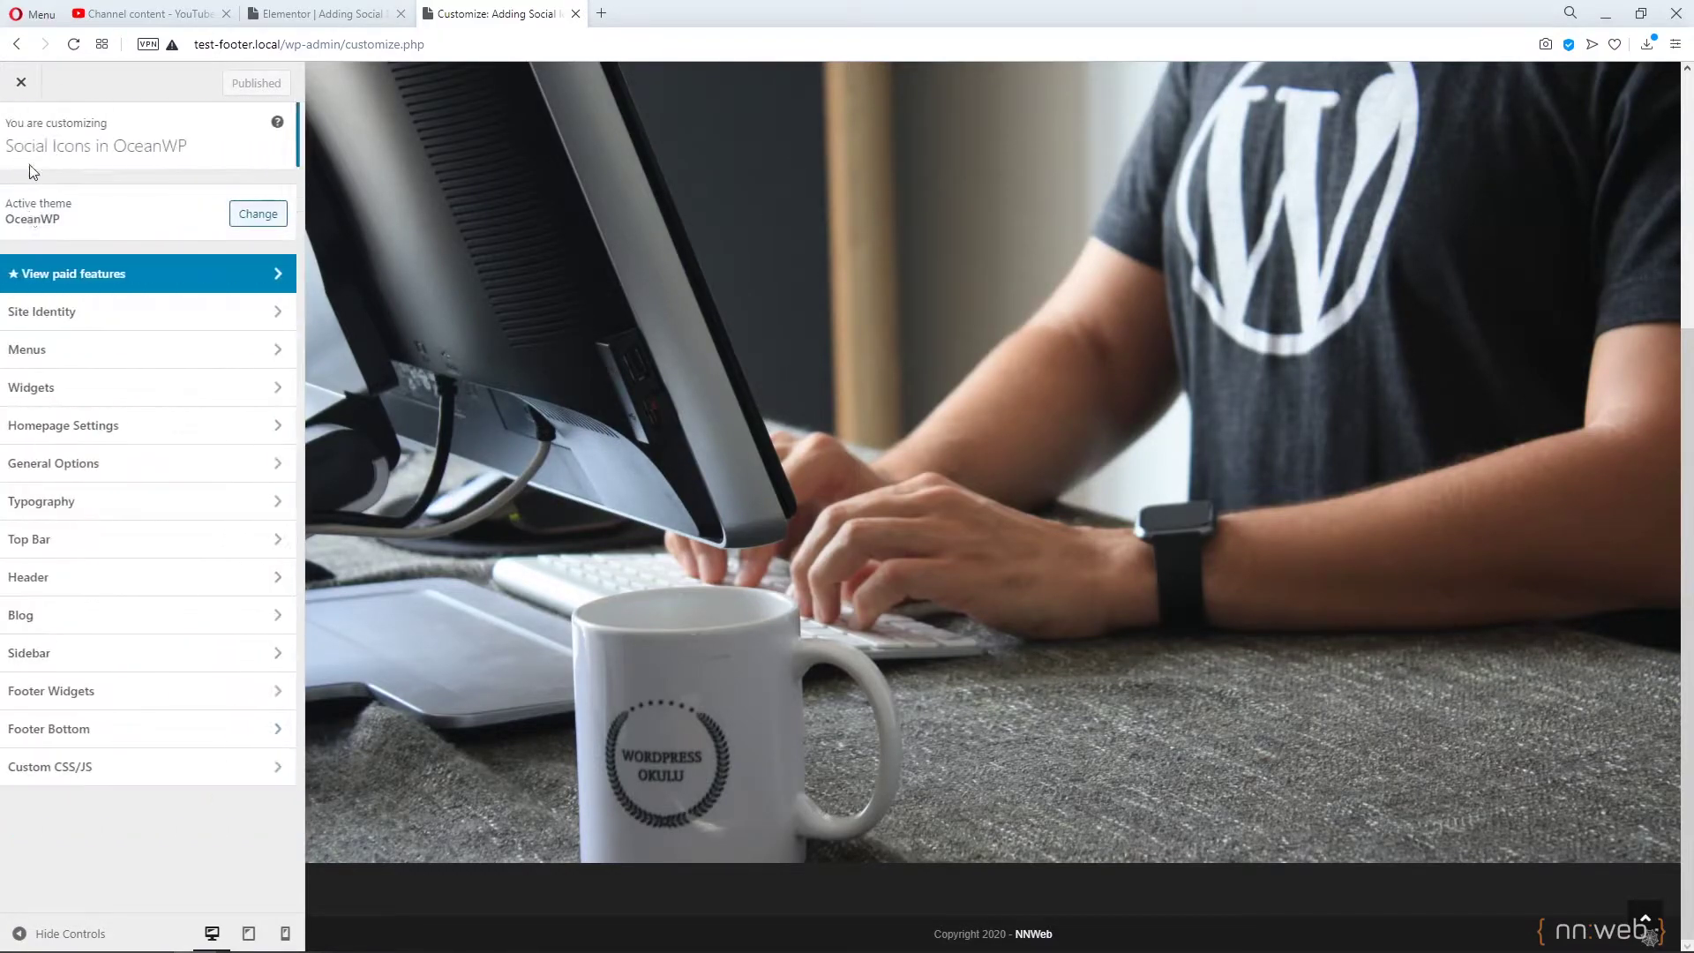
click(107, 693)
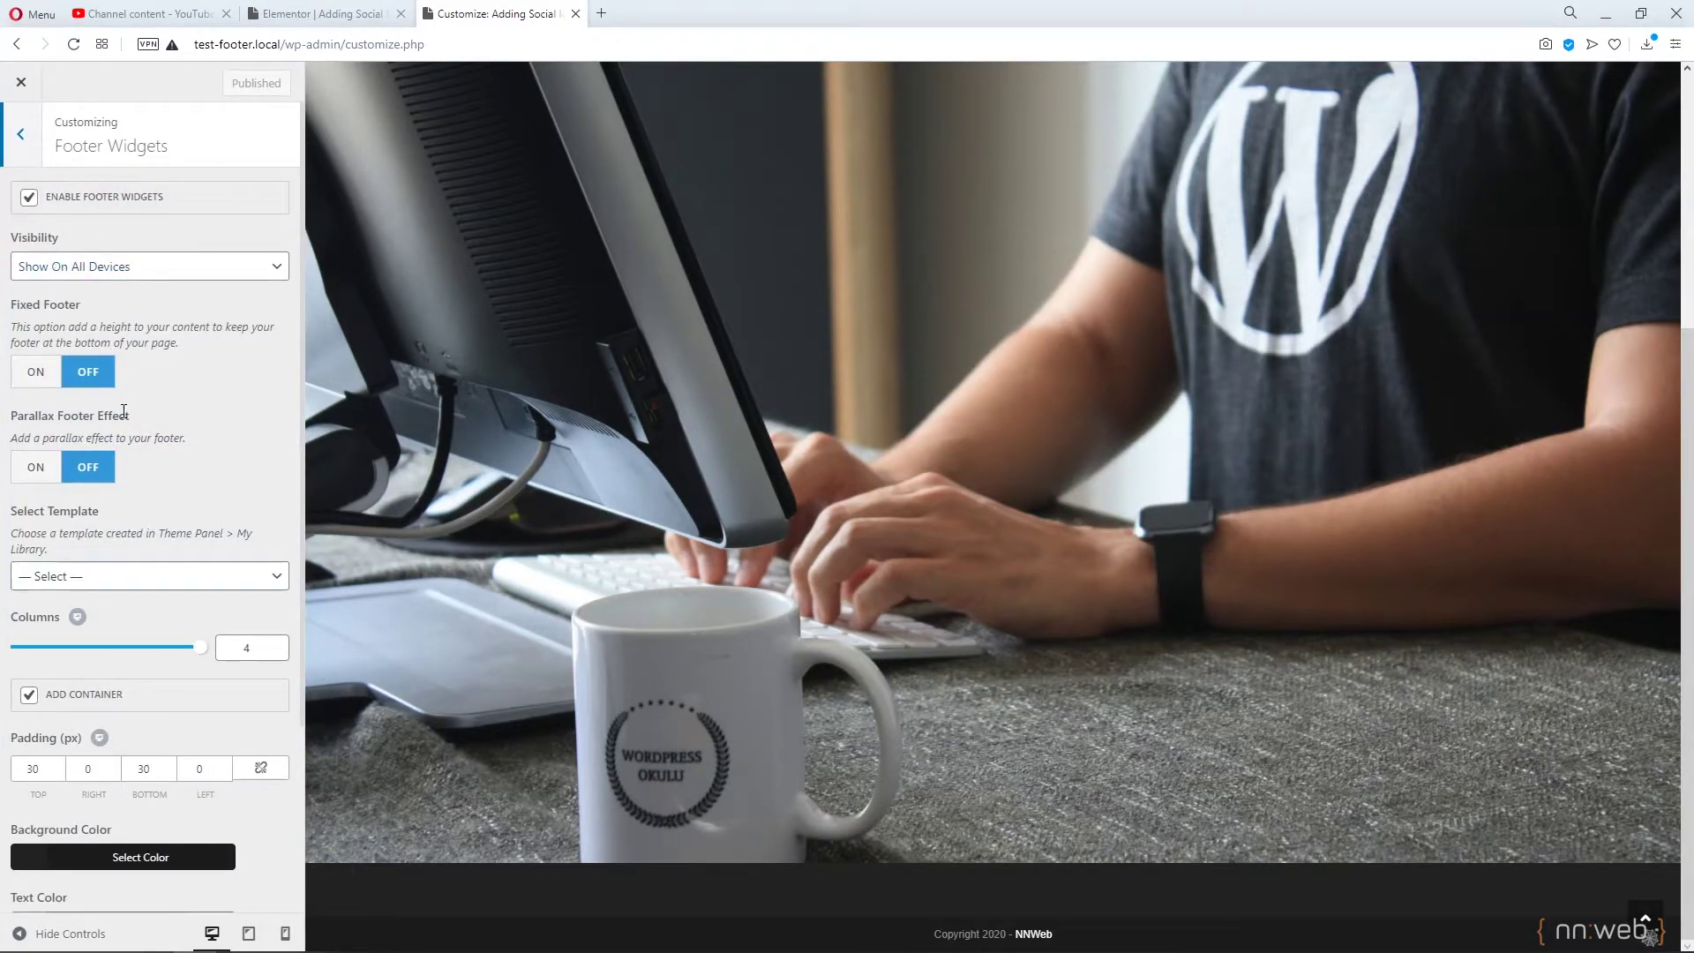
scroll(97, 397, down, 3)
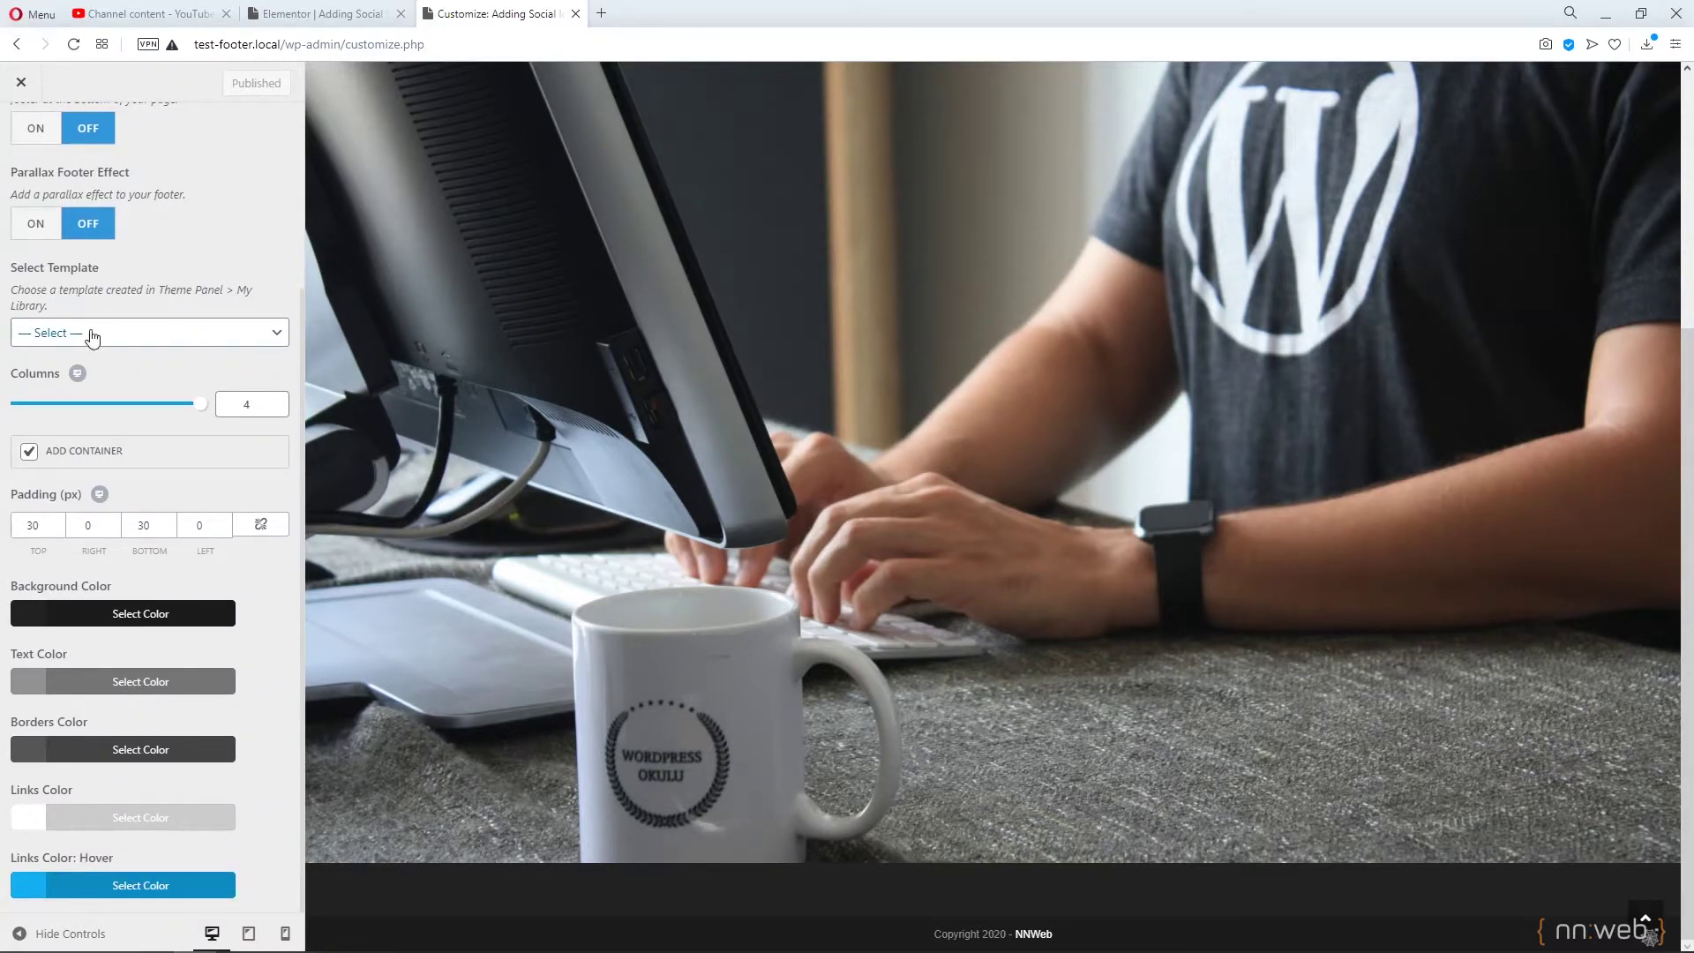
scroll(92, 338, up, 4)
click(21, 132)
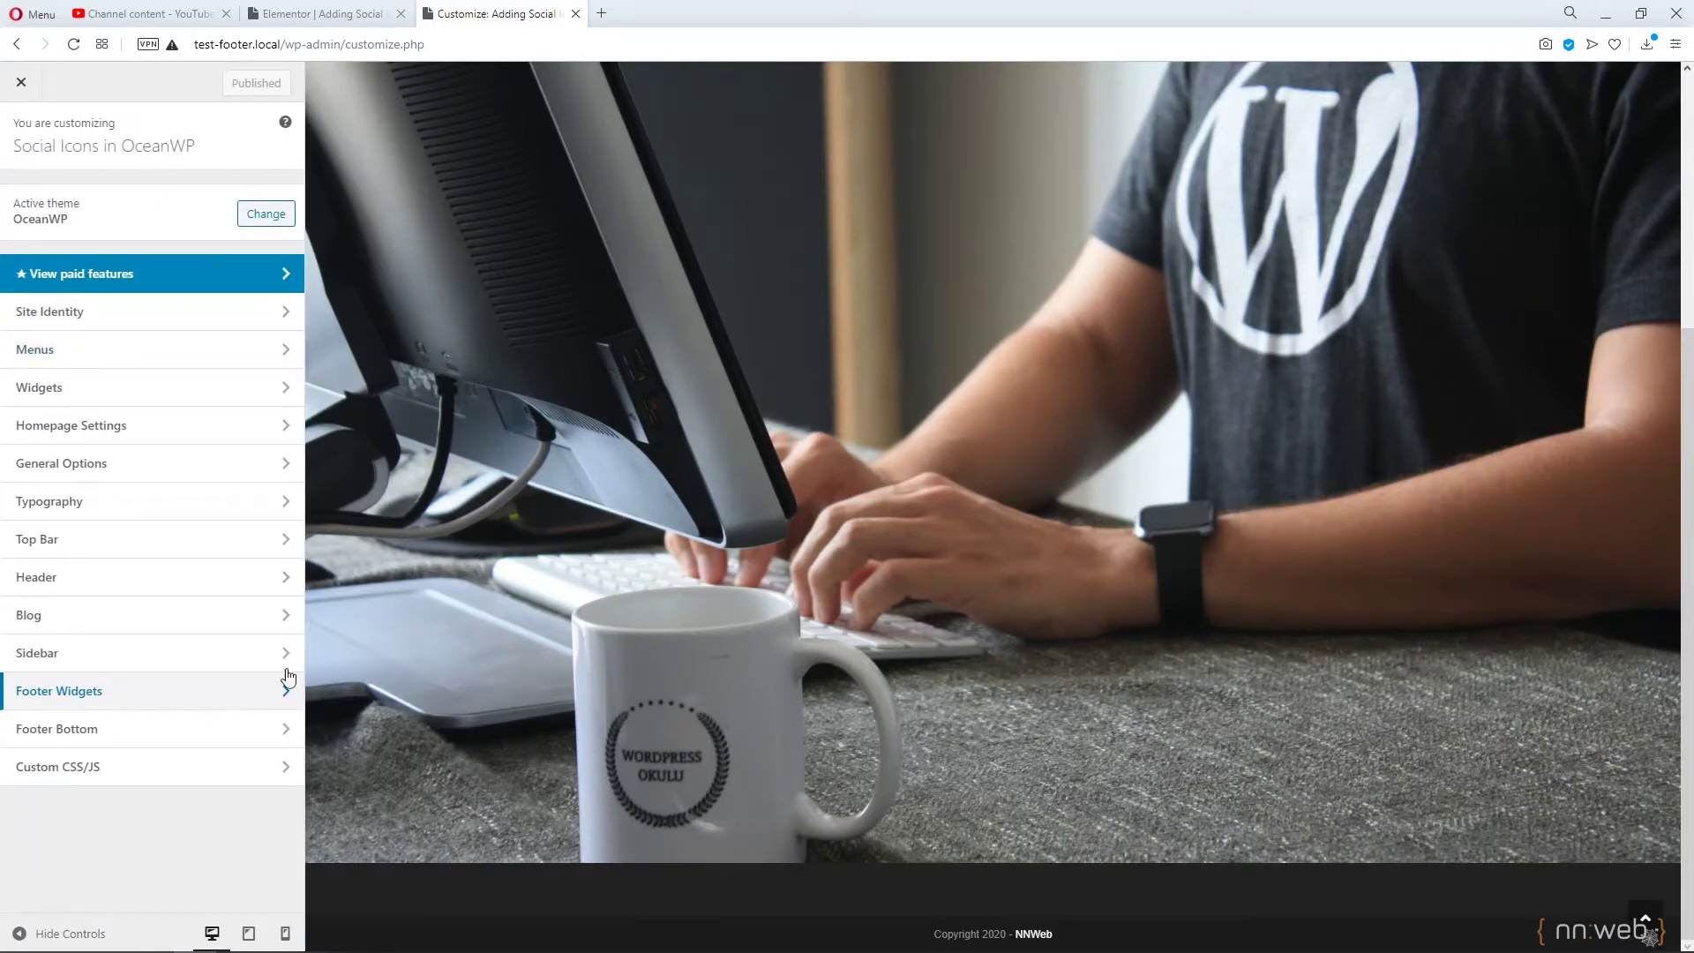
click(121, 399)
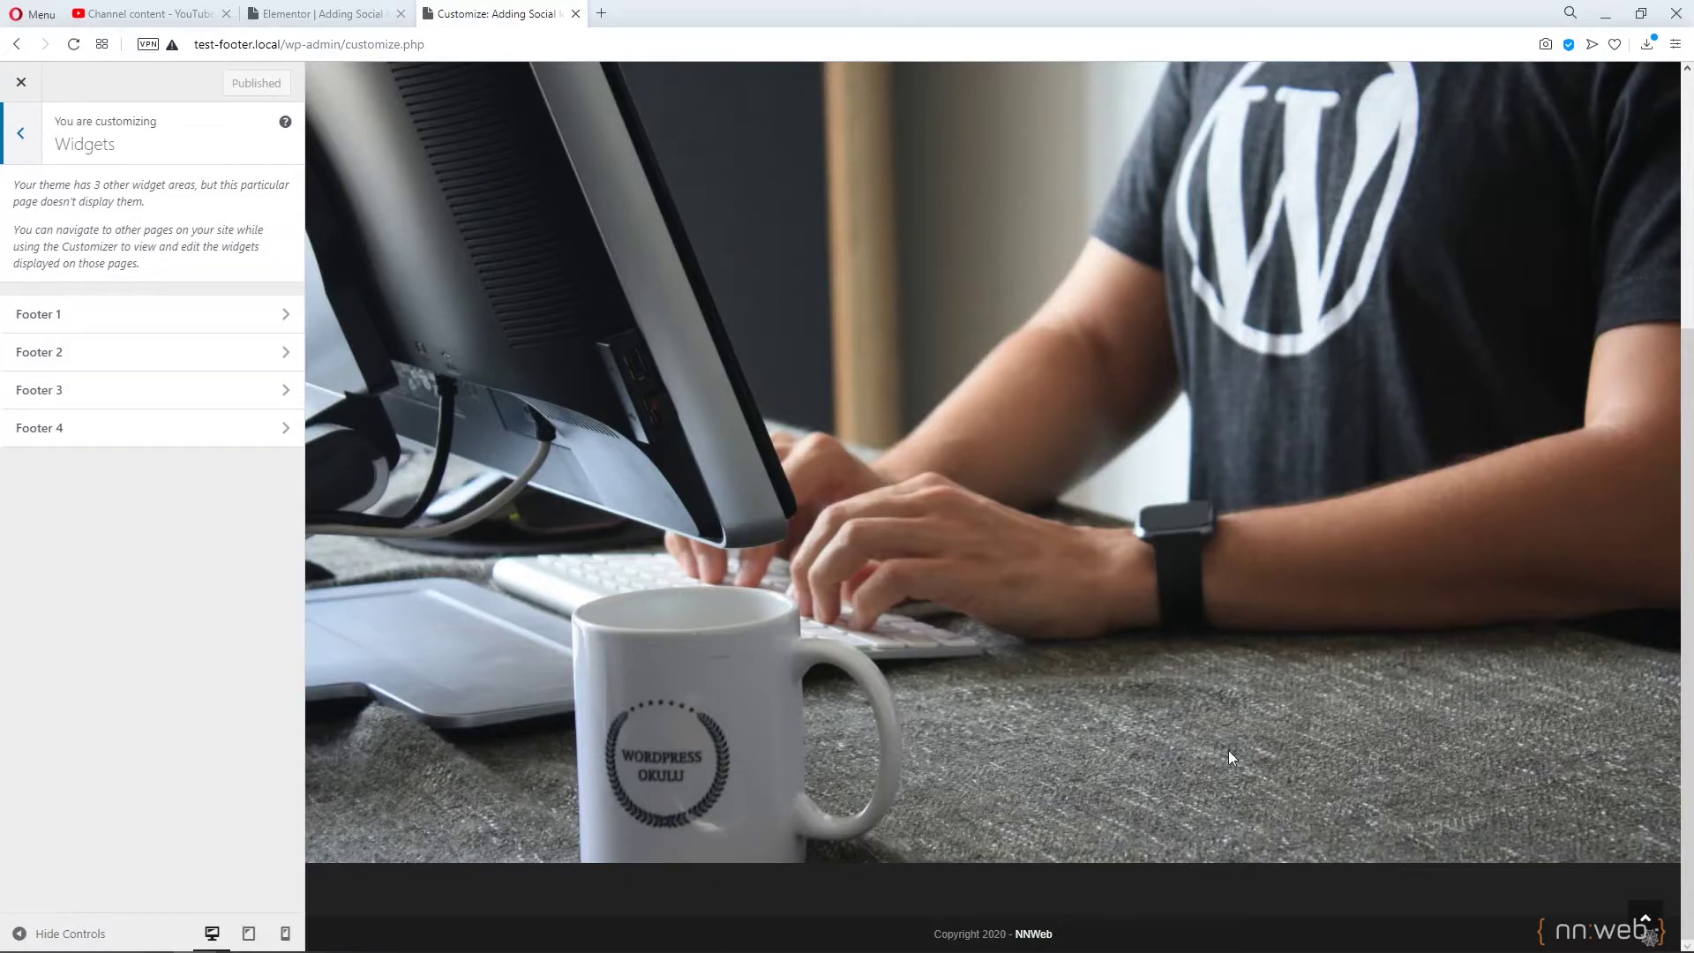
click(34, 155)
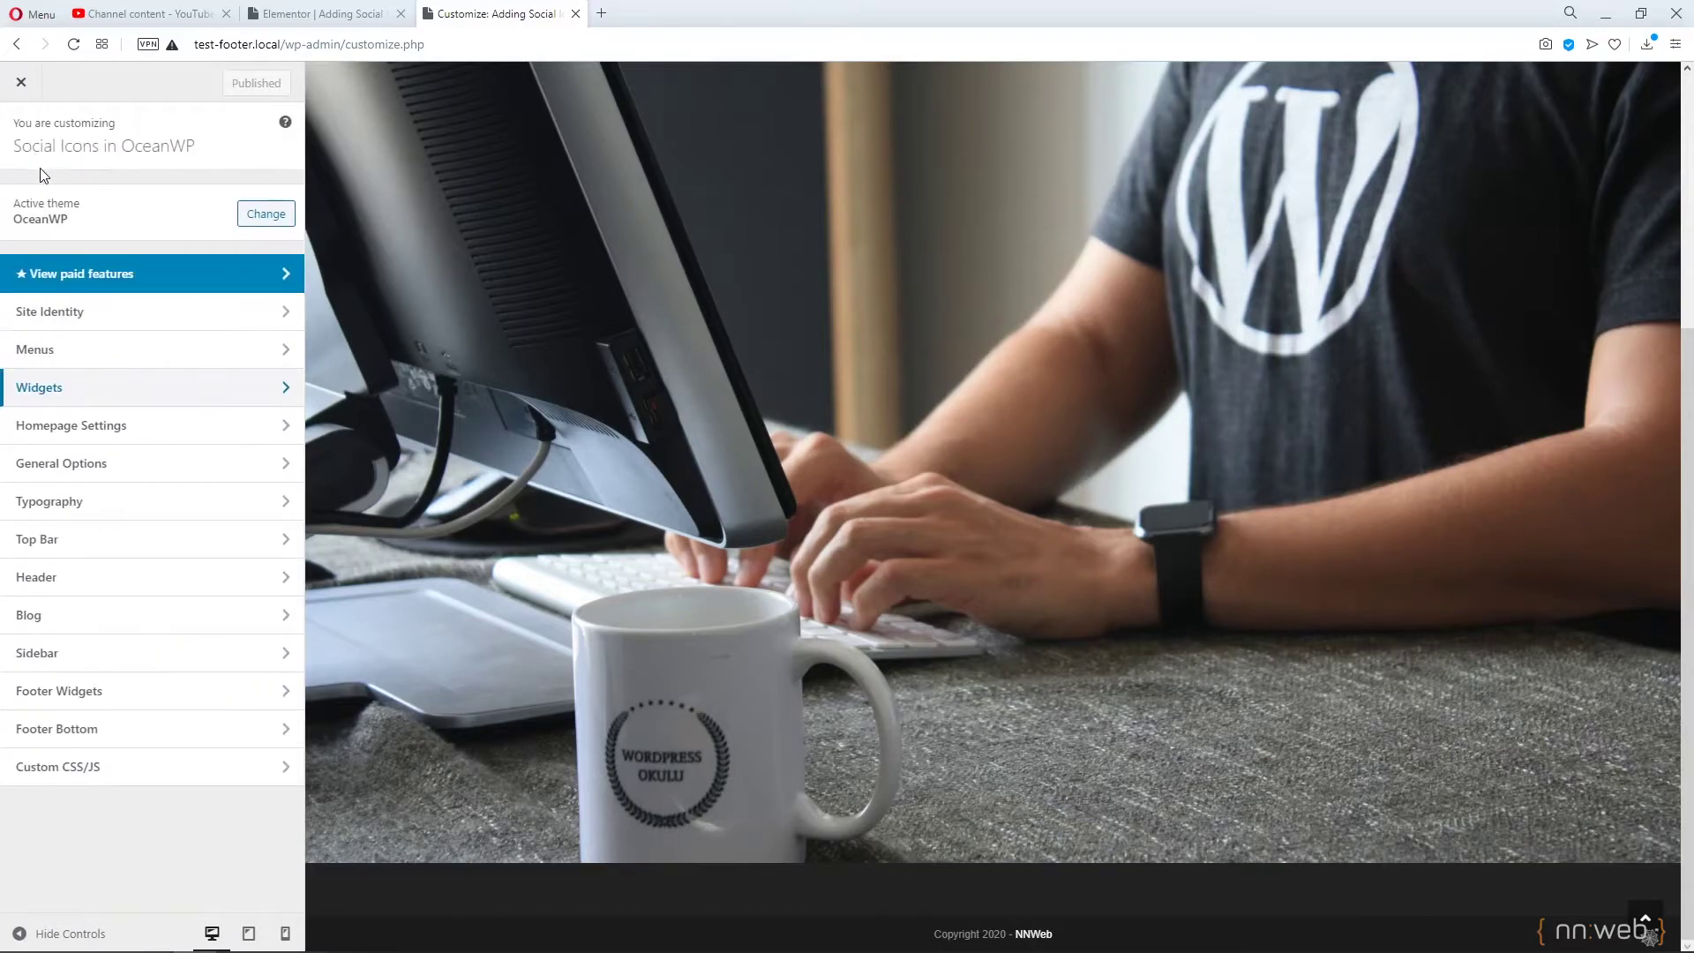
click(120, 696)
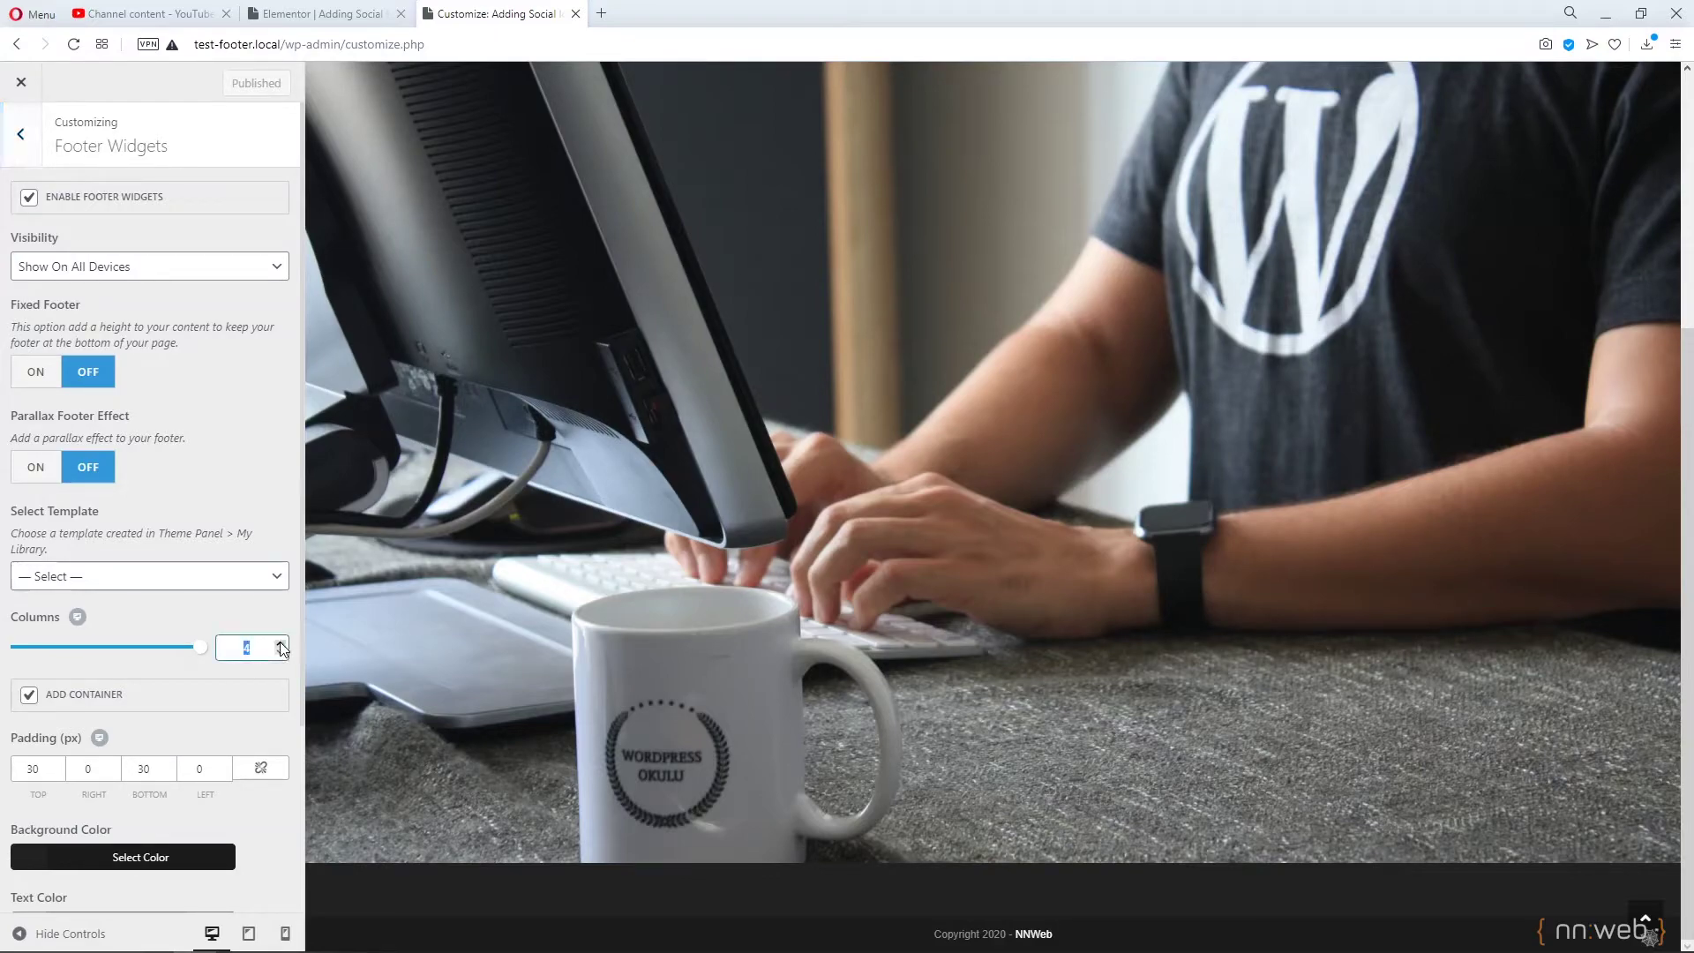
double_click(254, 647)
click(21, 140)
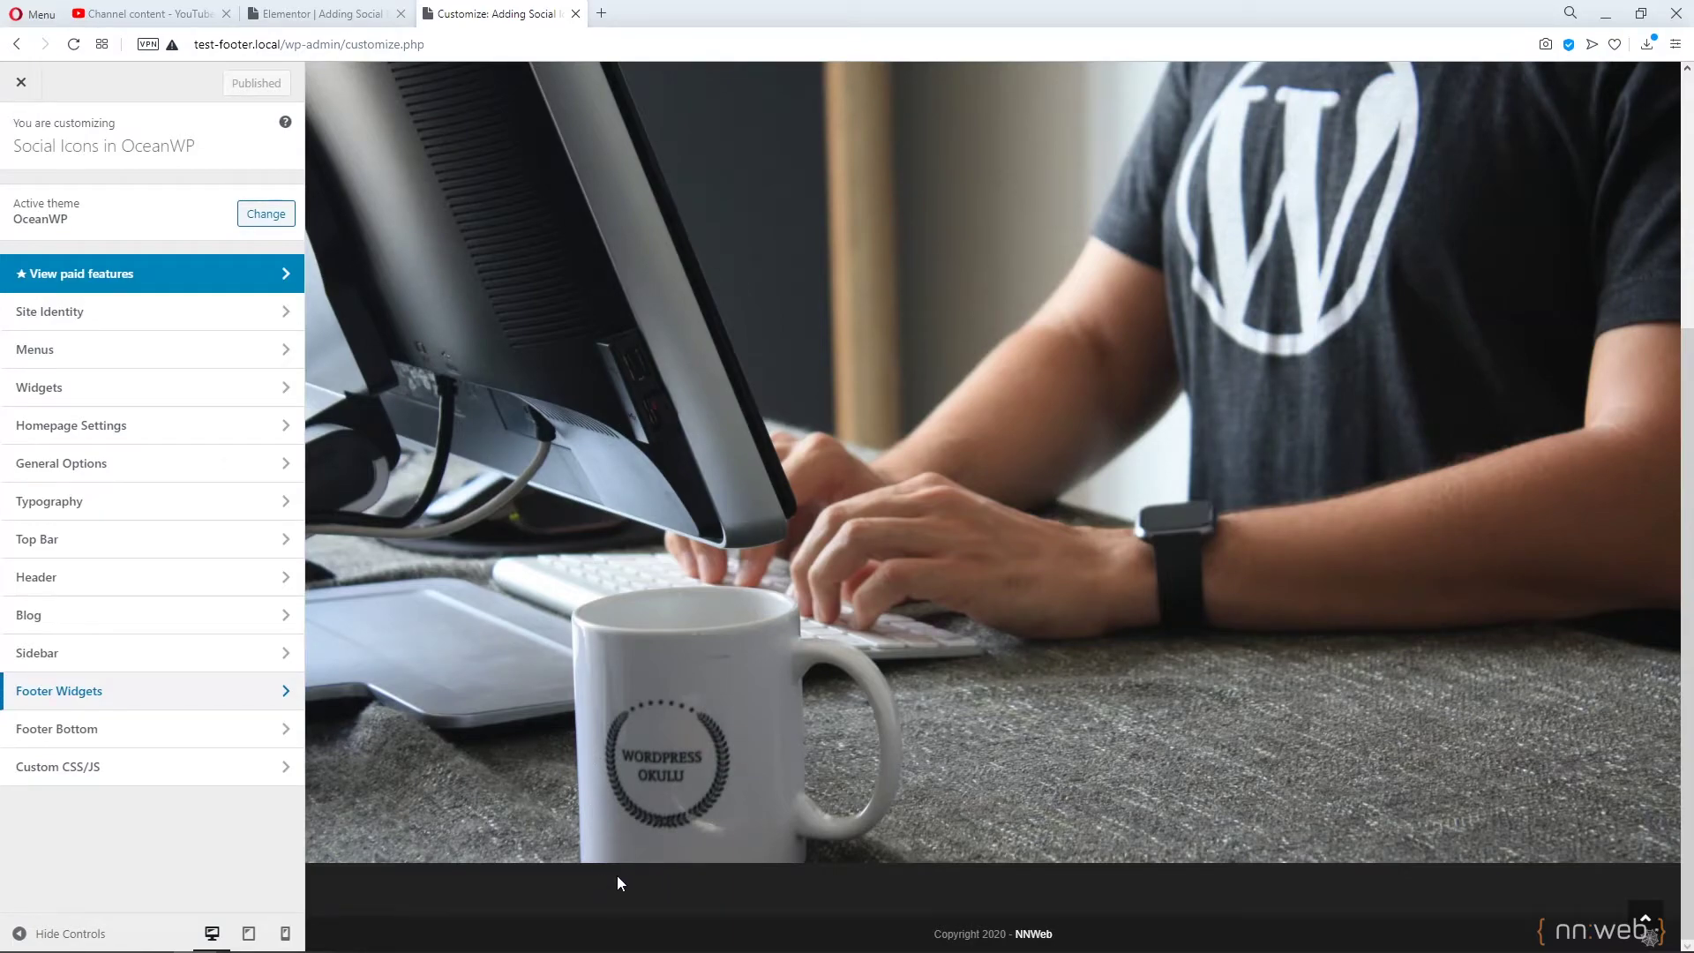
Search 'soc' in the Footer 1 widget area and add the Social Icons widget.
click(167, 388)
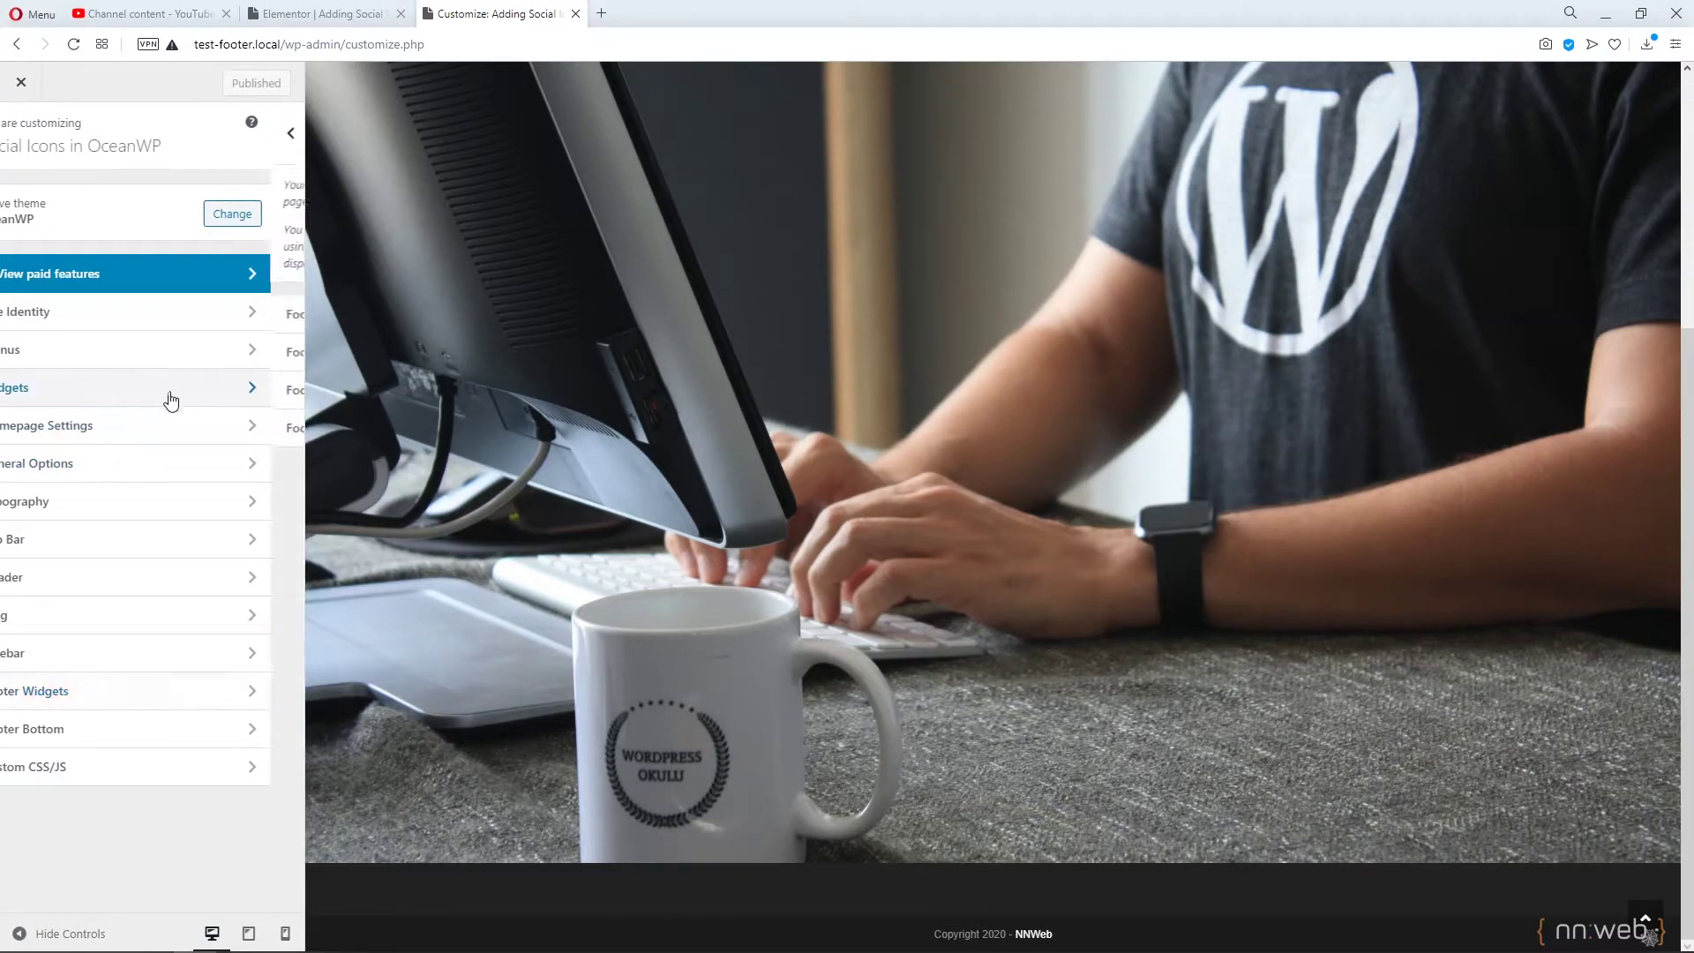
click(154, 316)
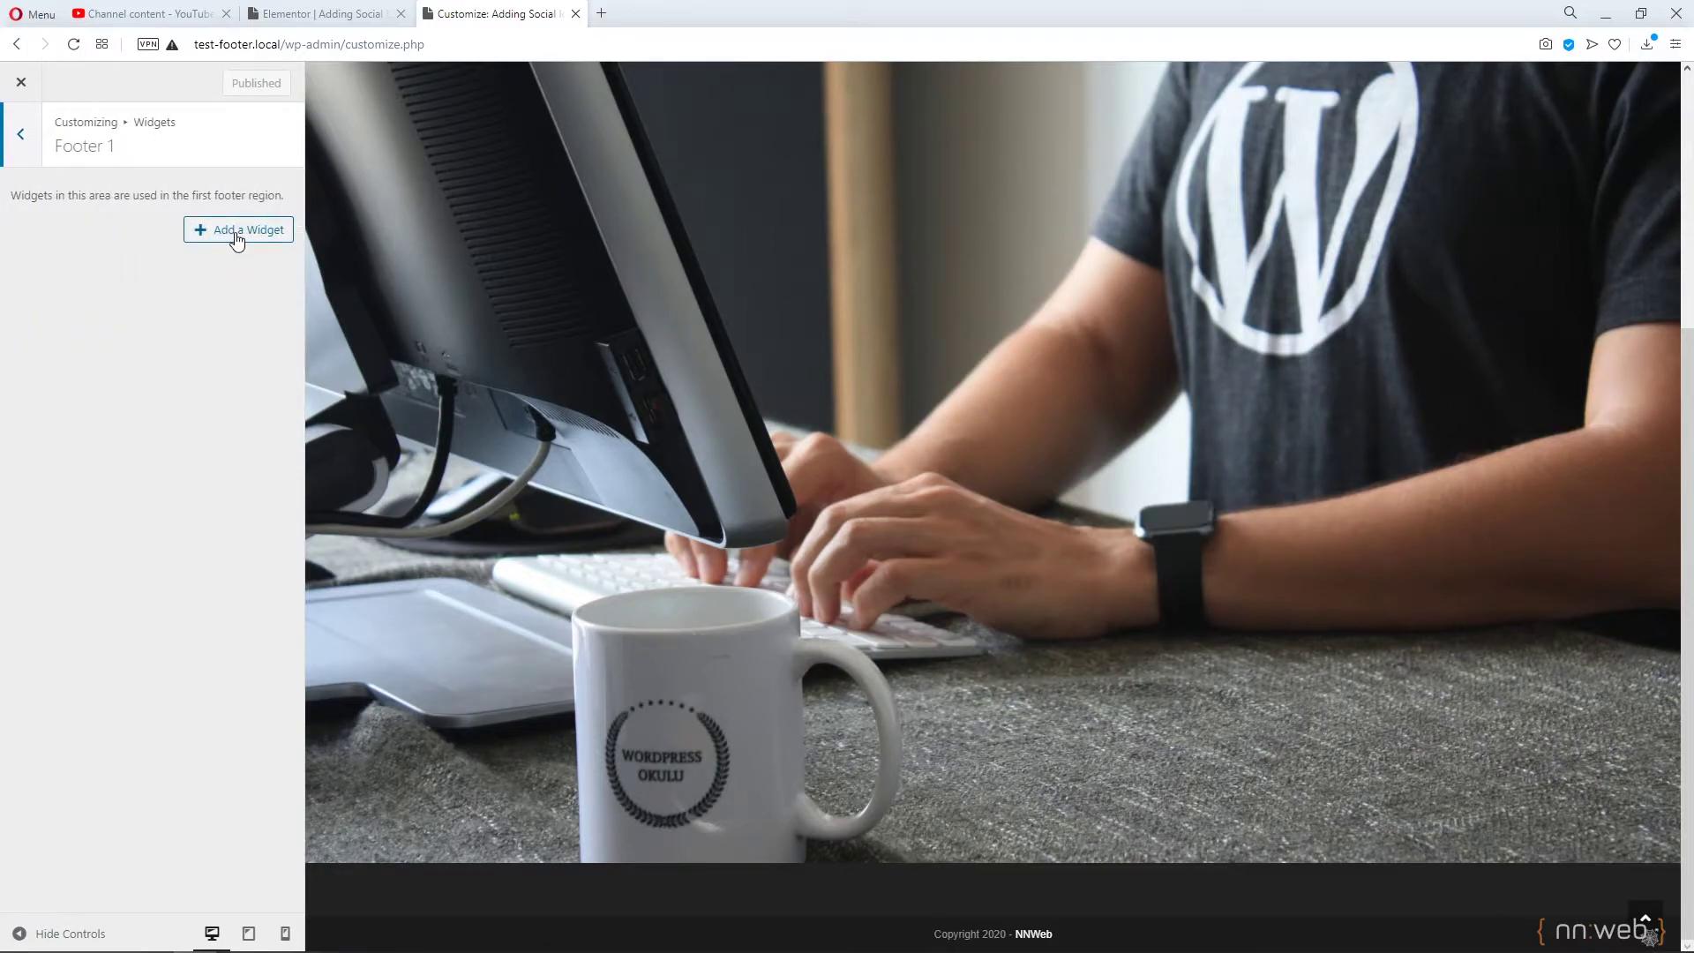
click(236, 238)
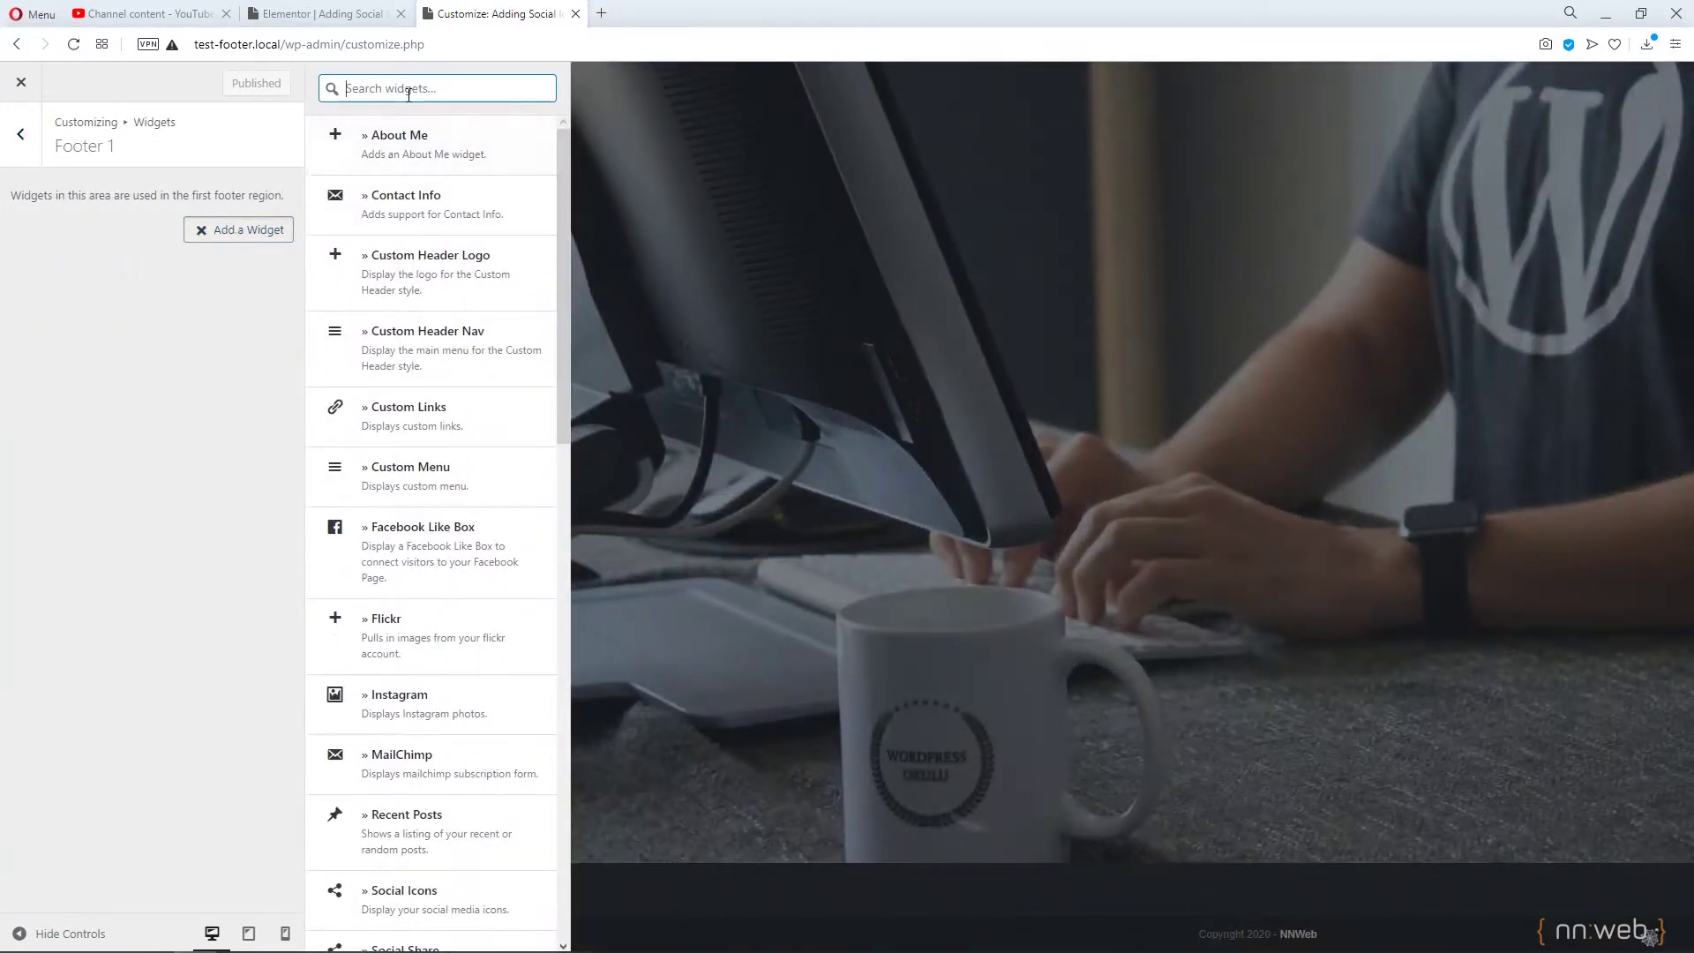
text(social)
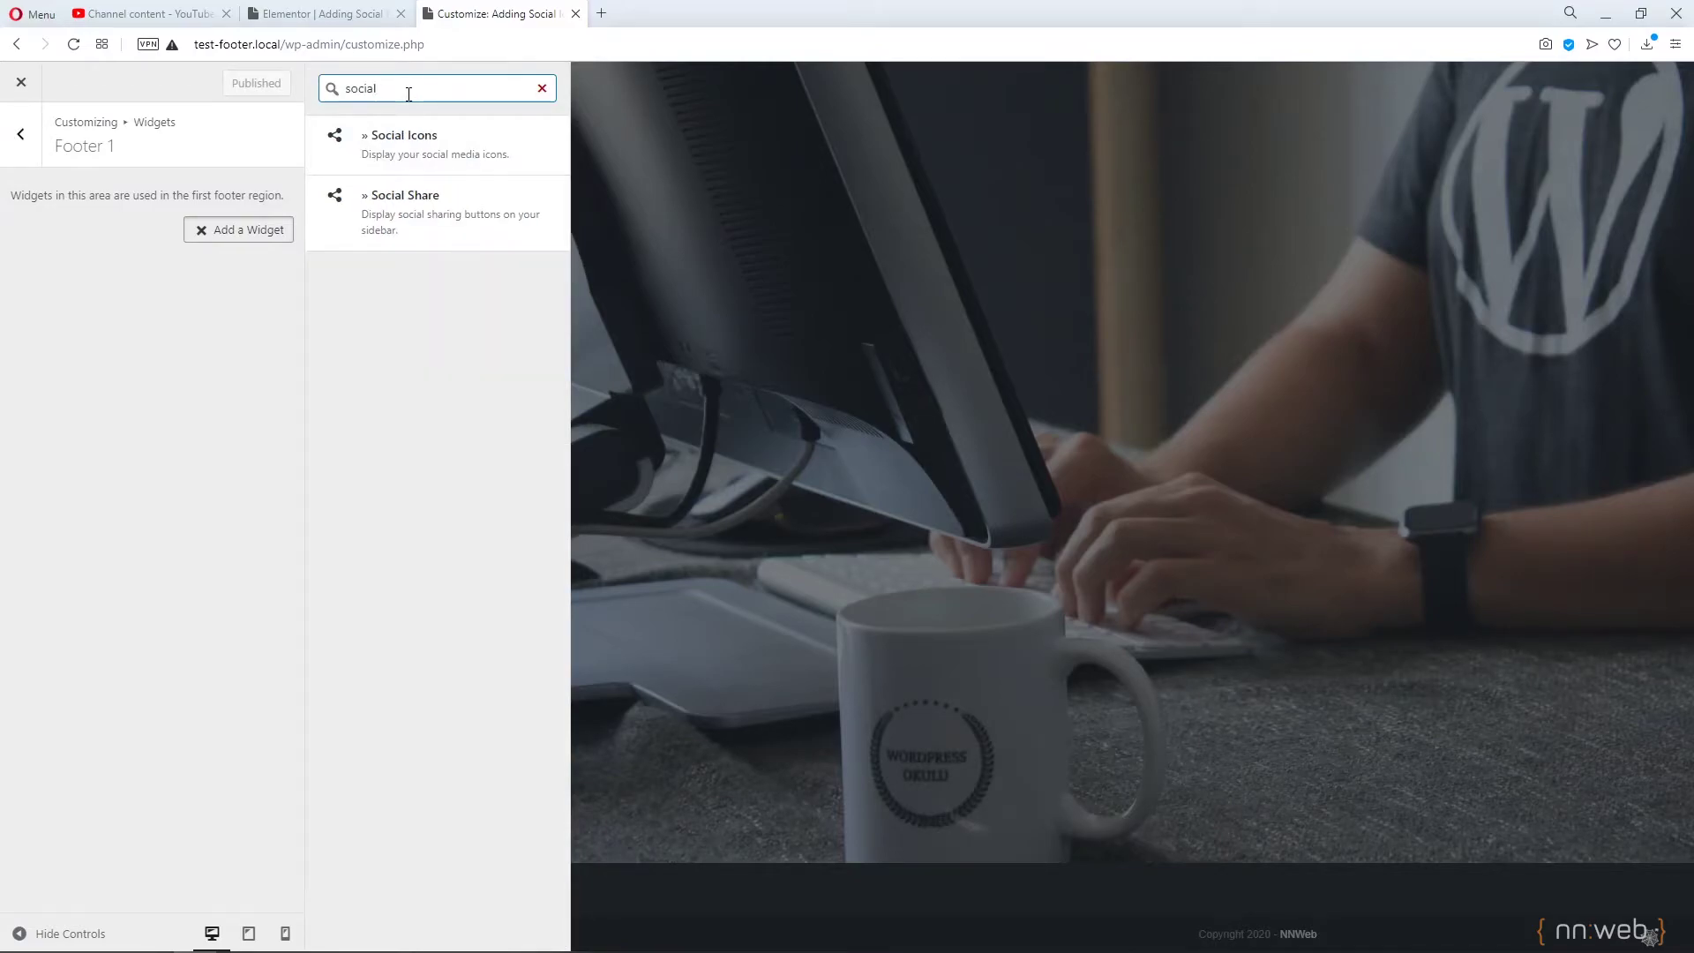
click(408, 142)
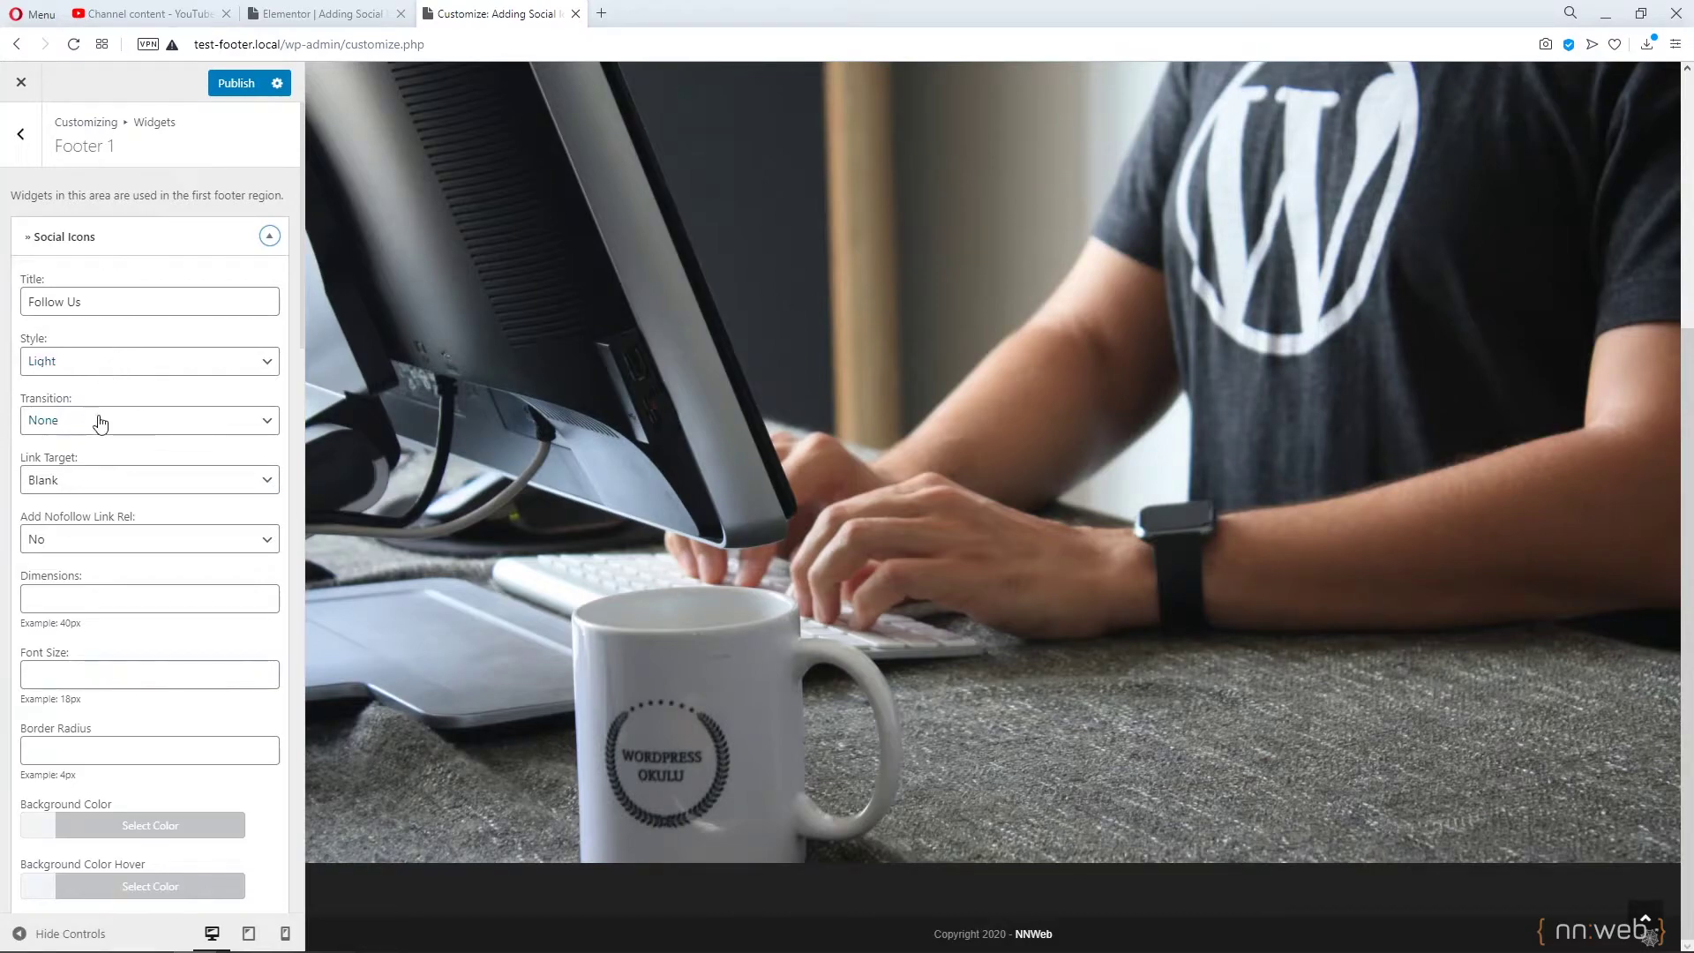
scroll(95, 564, down, 1)
scroll(95, 584, down, 8)
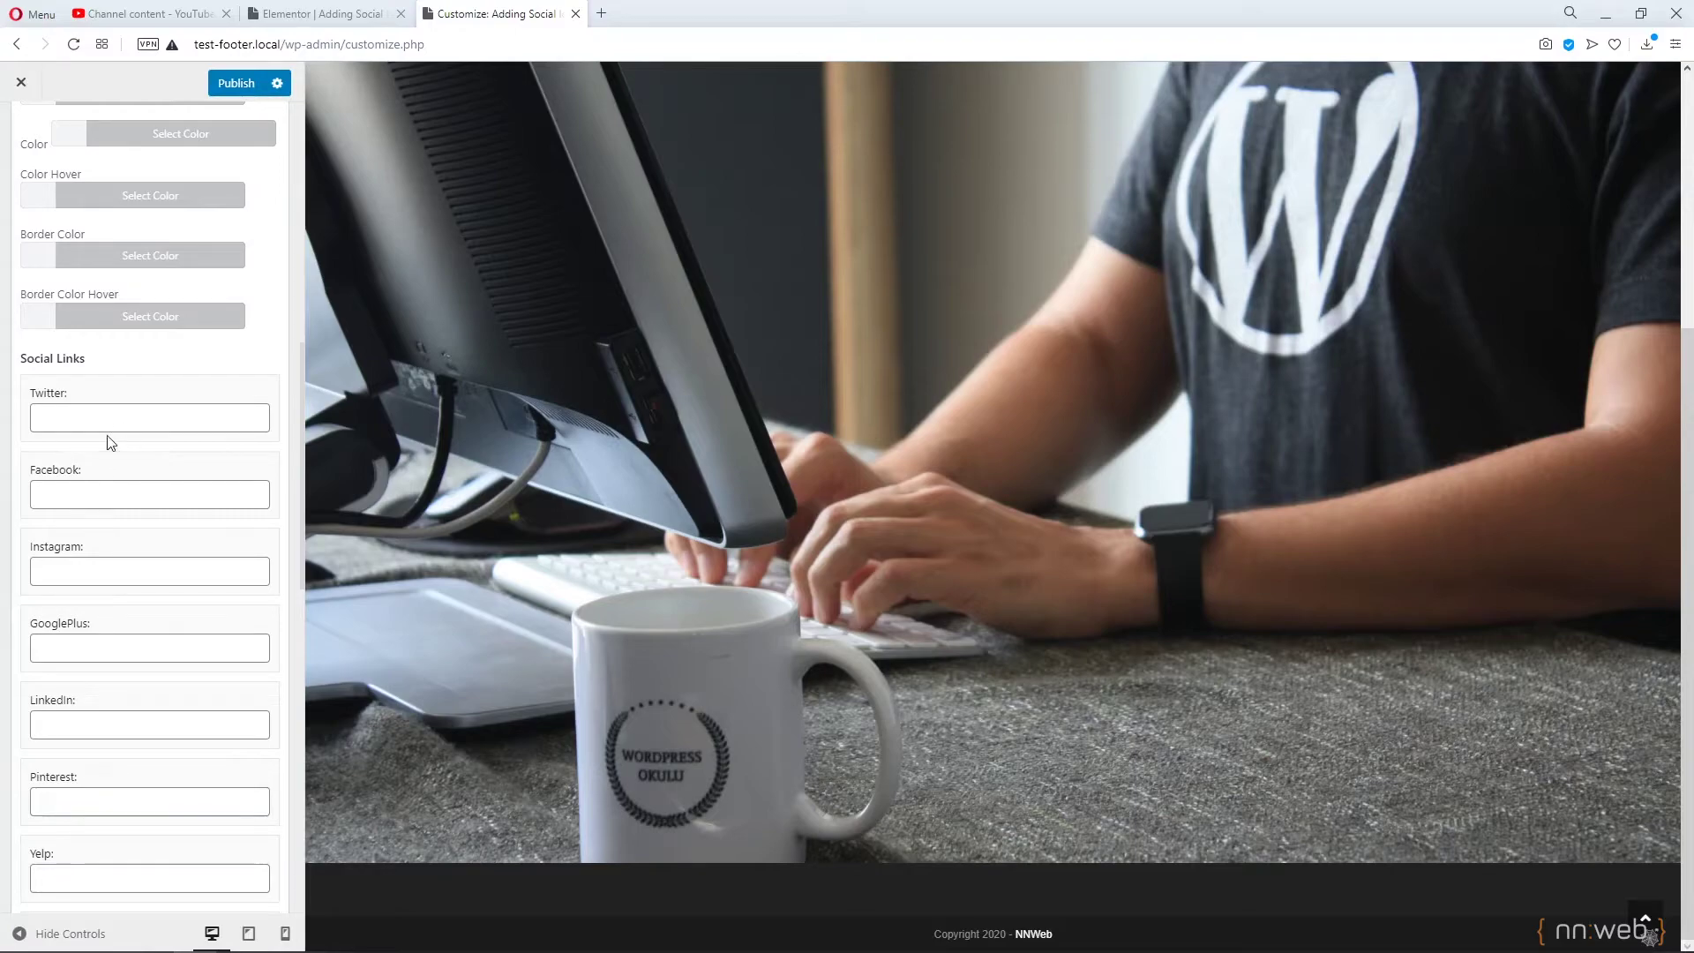
Enter # links for Facebook, Instagram, Pinterest and GitHub in the Follow Us widget.
click(119, 499)
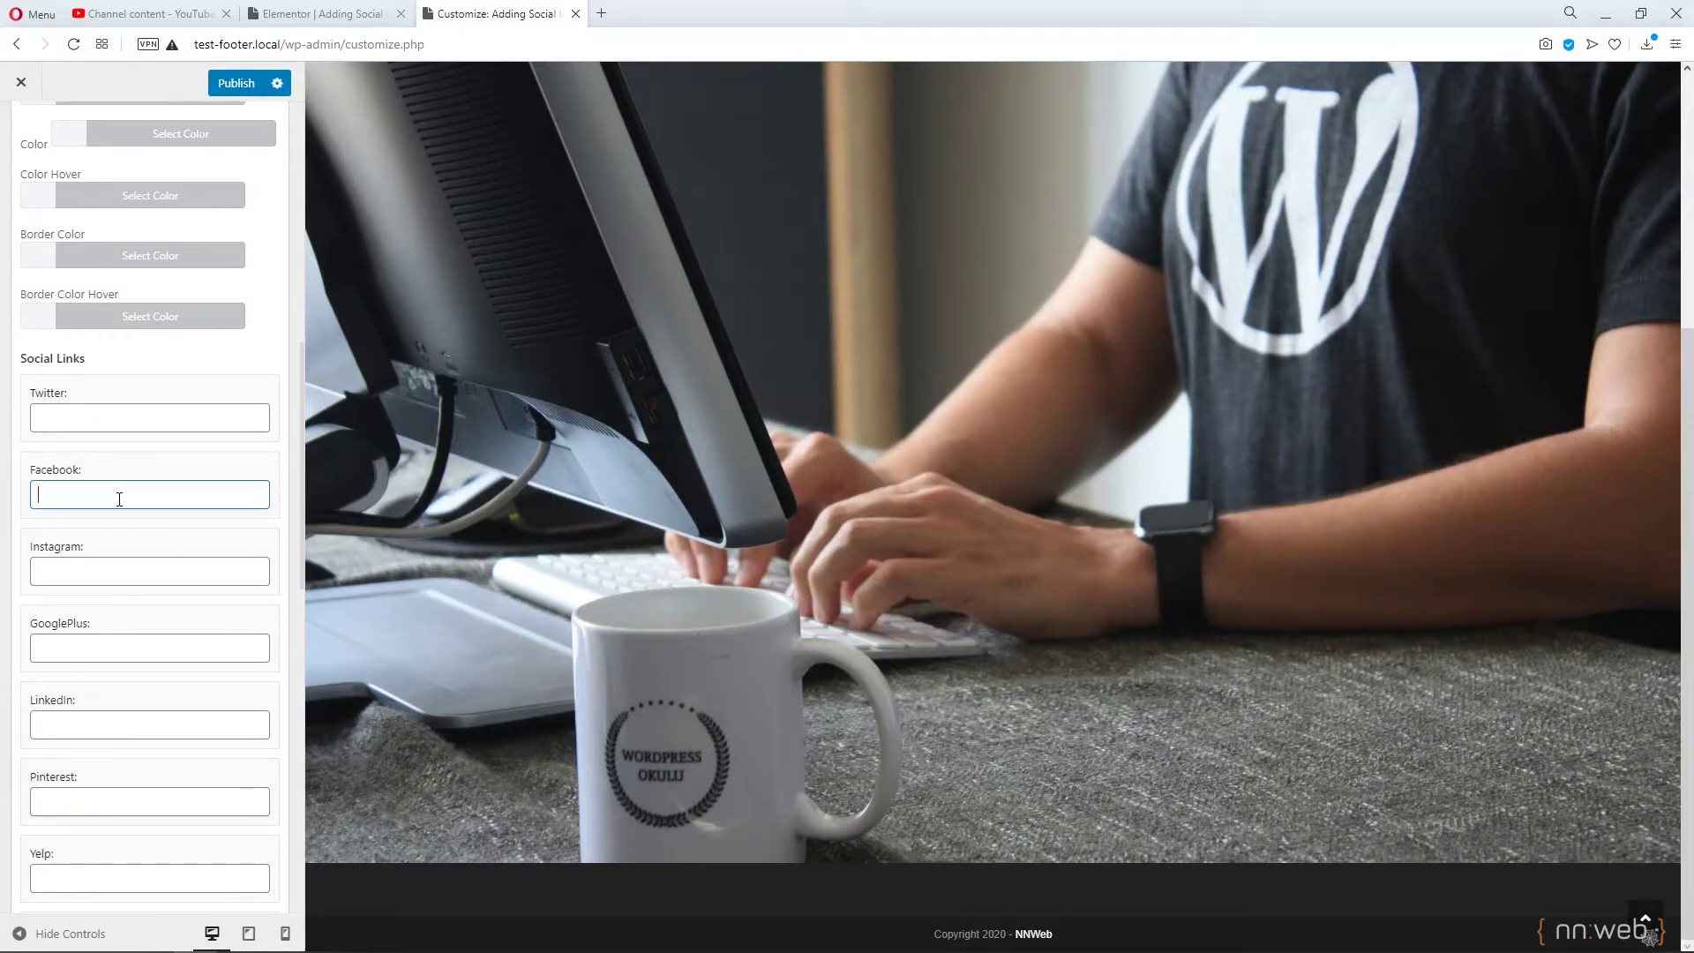
click(121, 572)
text(#)
scroll(105, 716, down, 4)
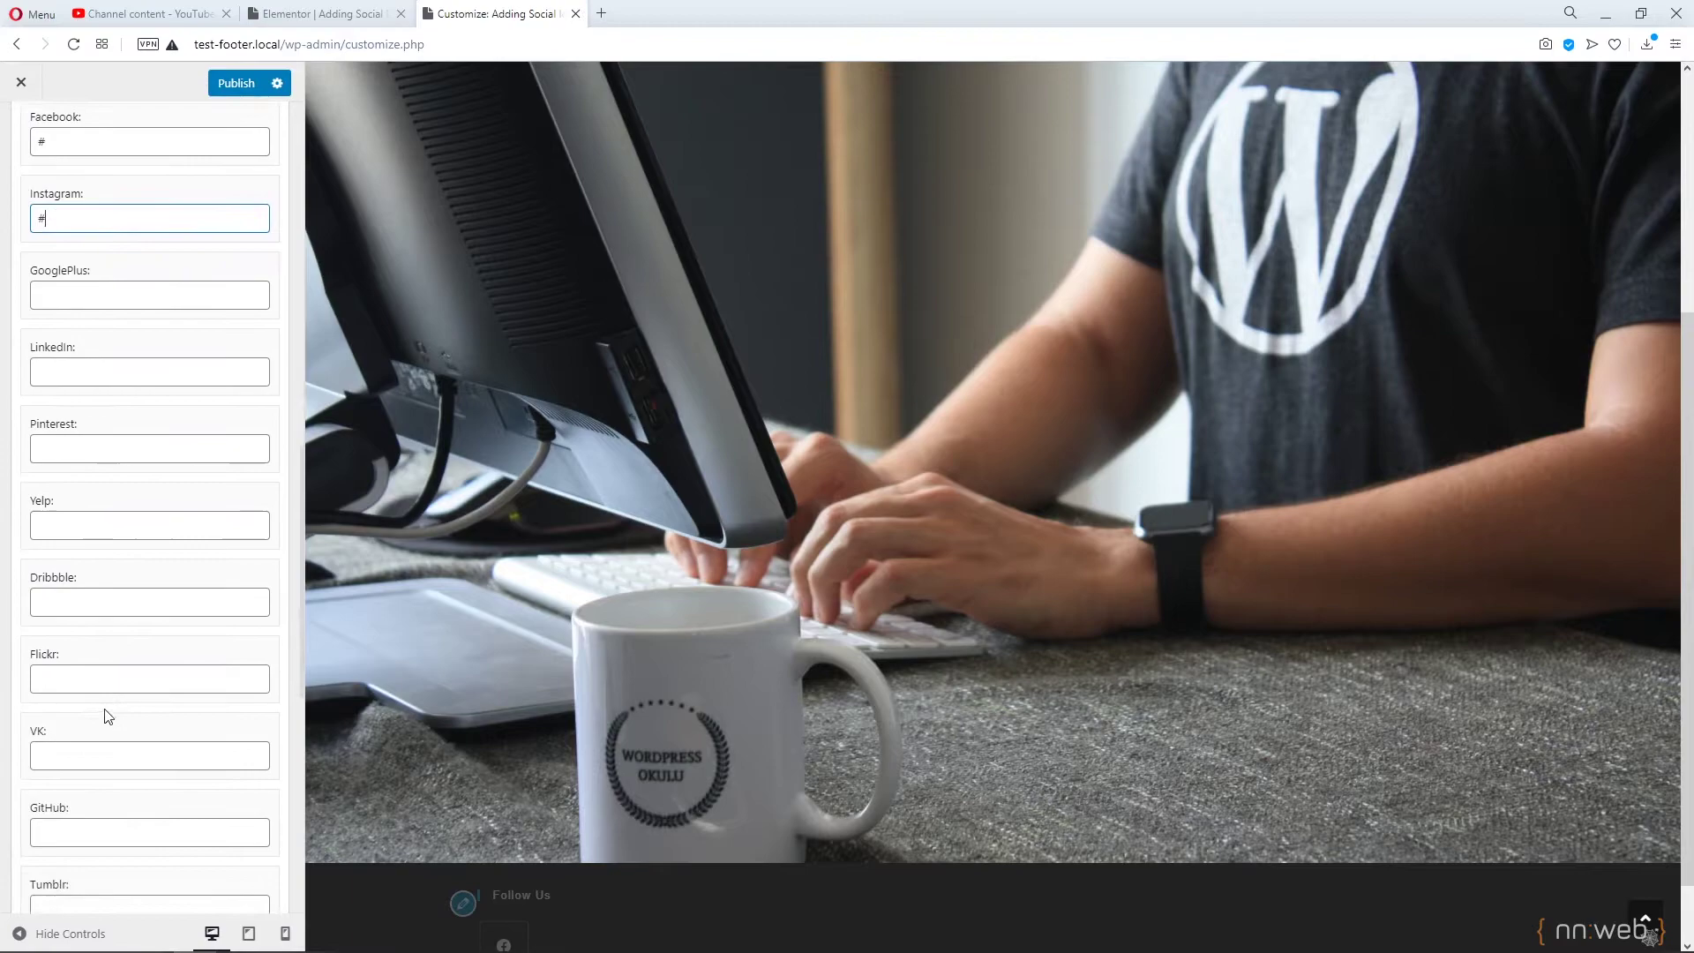
click(113, 446)
text(#)
scroll(85, 776, down, 1)
scroll(85, 775, down, 5)
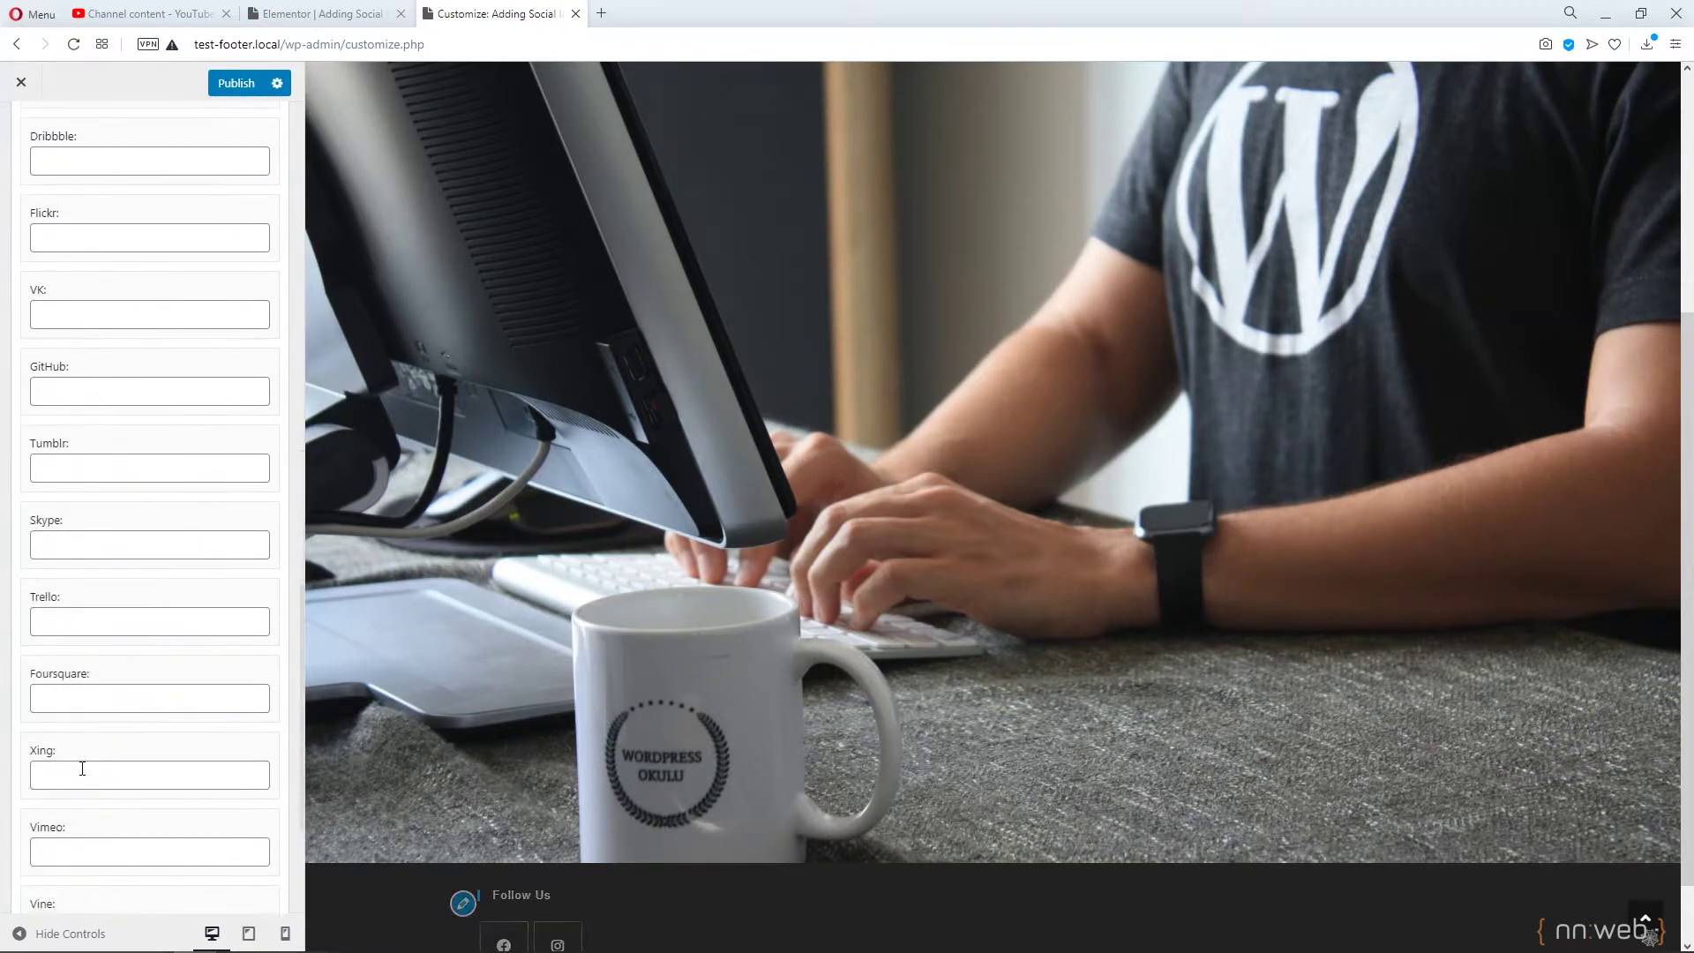
click(126, 393)
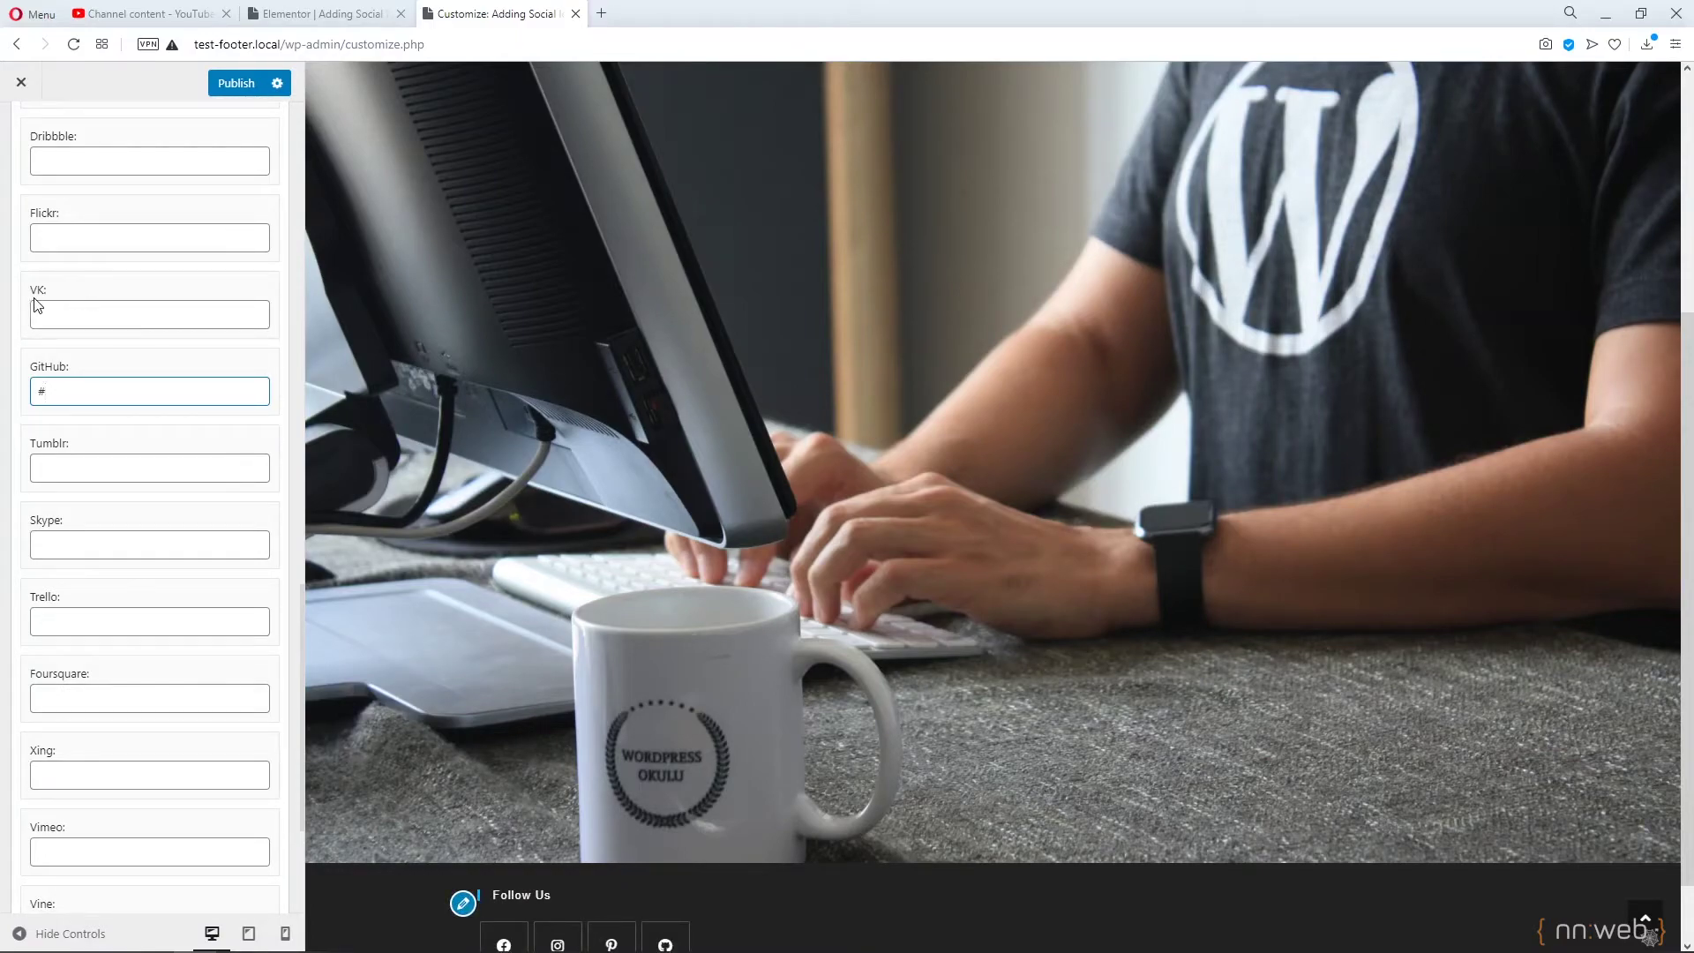
scroll(83, 587, down, 3)
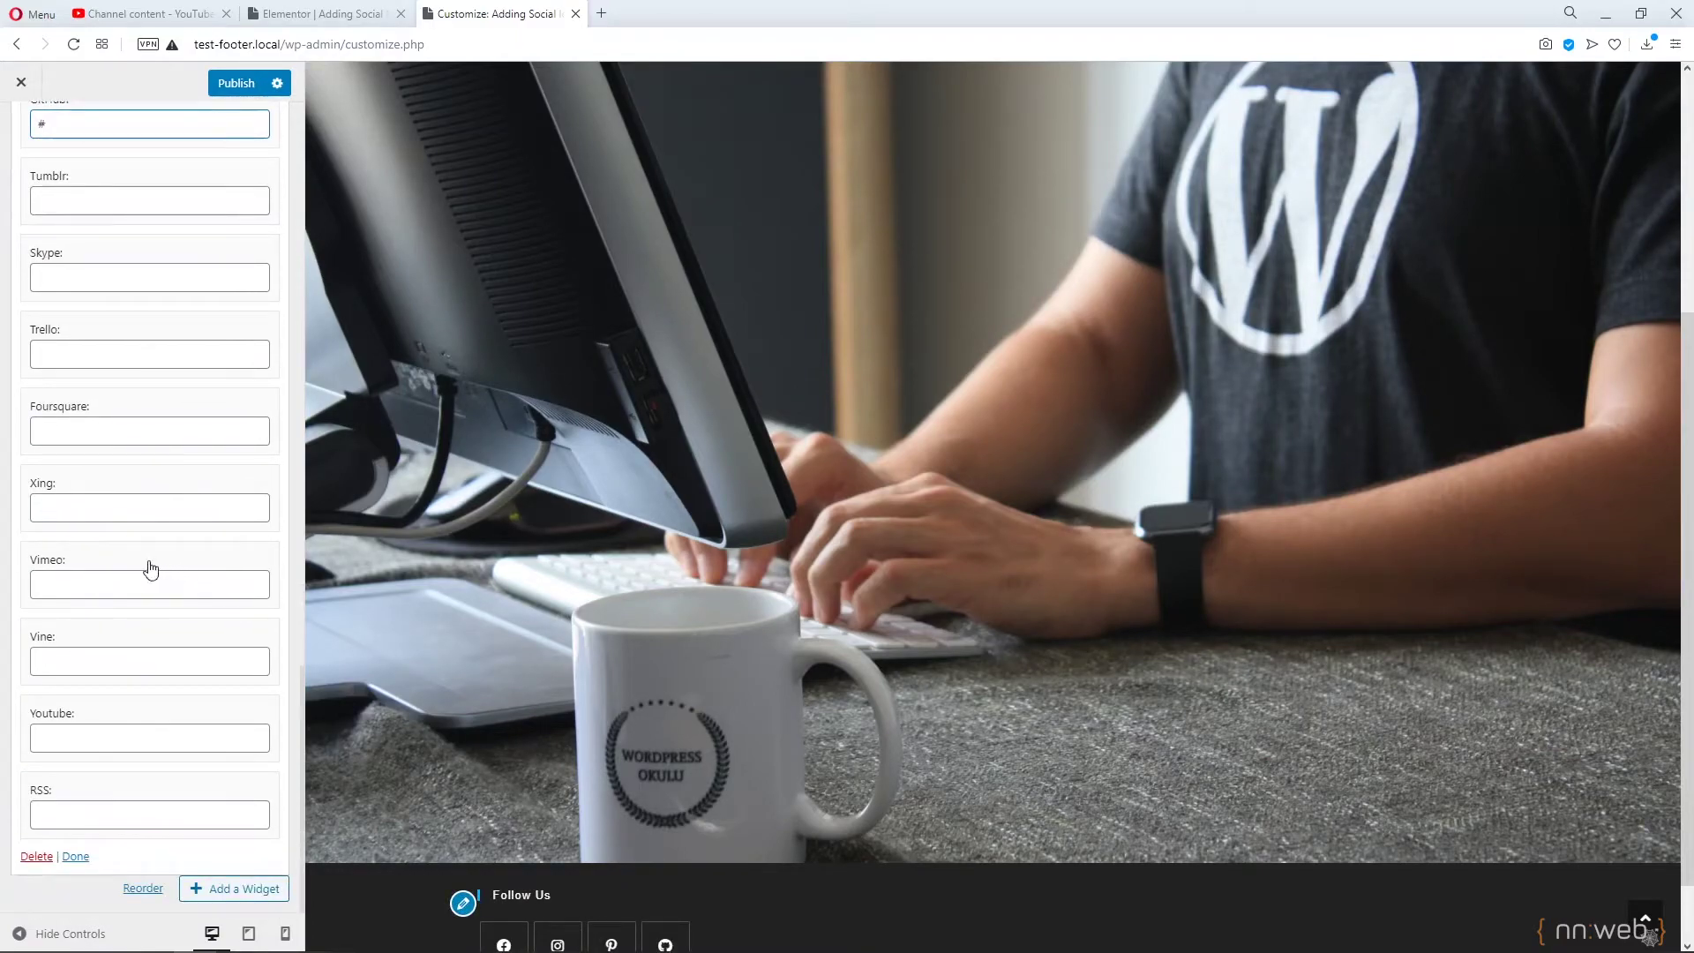
scroll(133, 793, up, 8)
scroll(525, 738, down, 1)
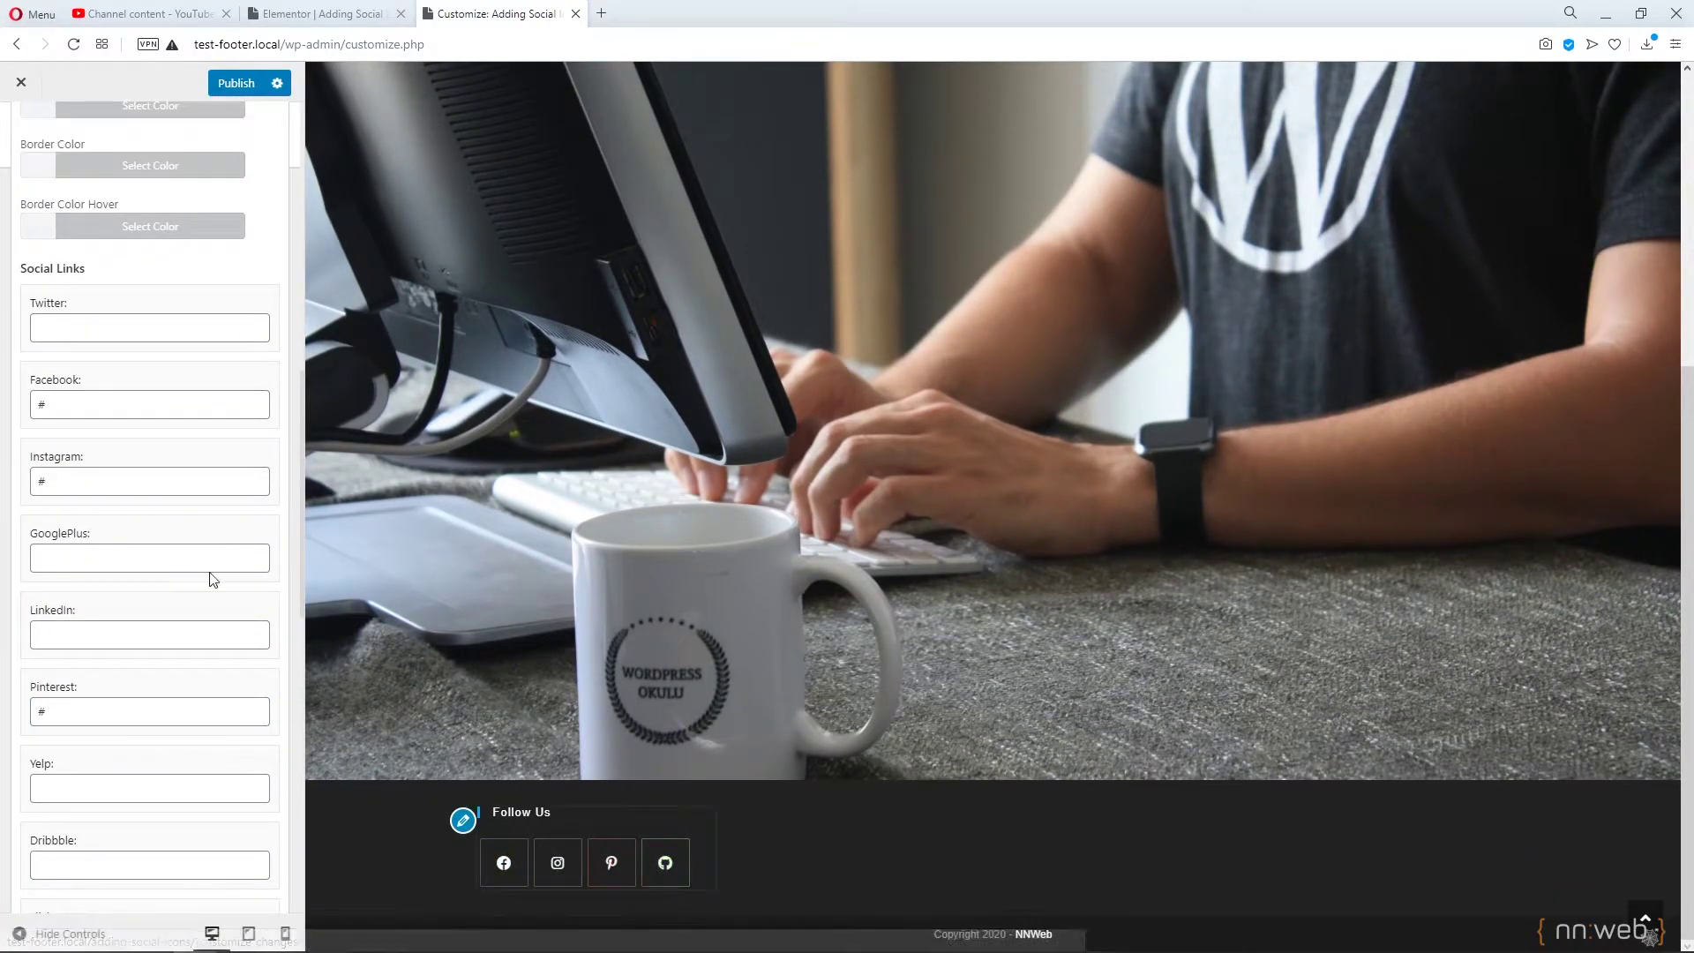
scroll(136, 334, up, 5)
scroll(137, 334, up, 5)
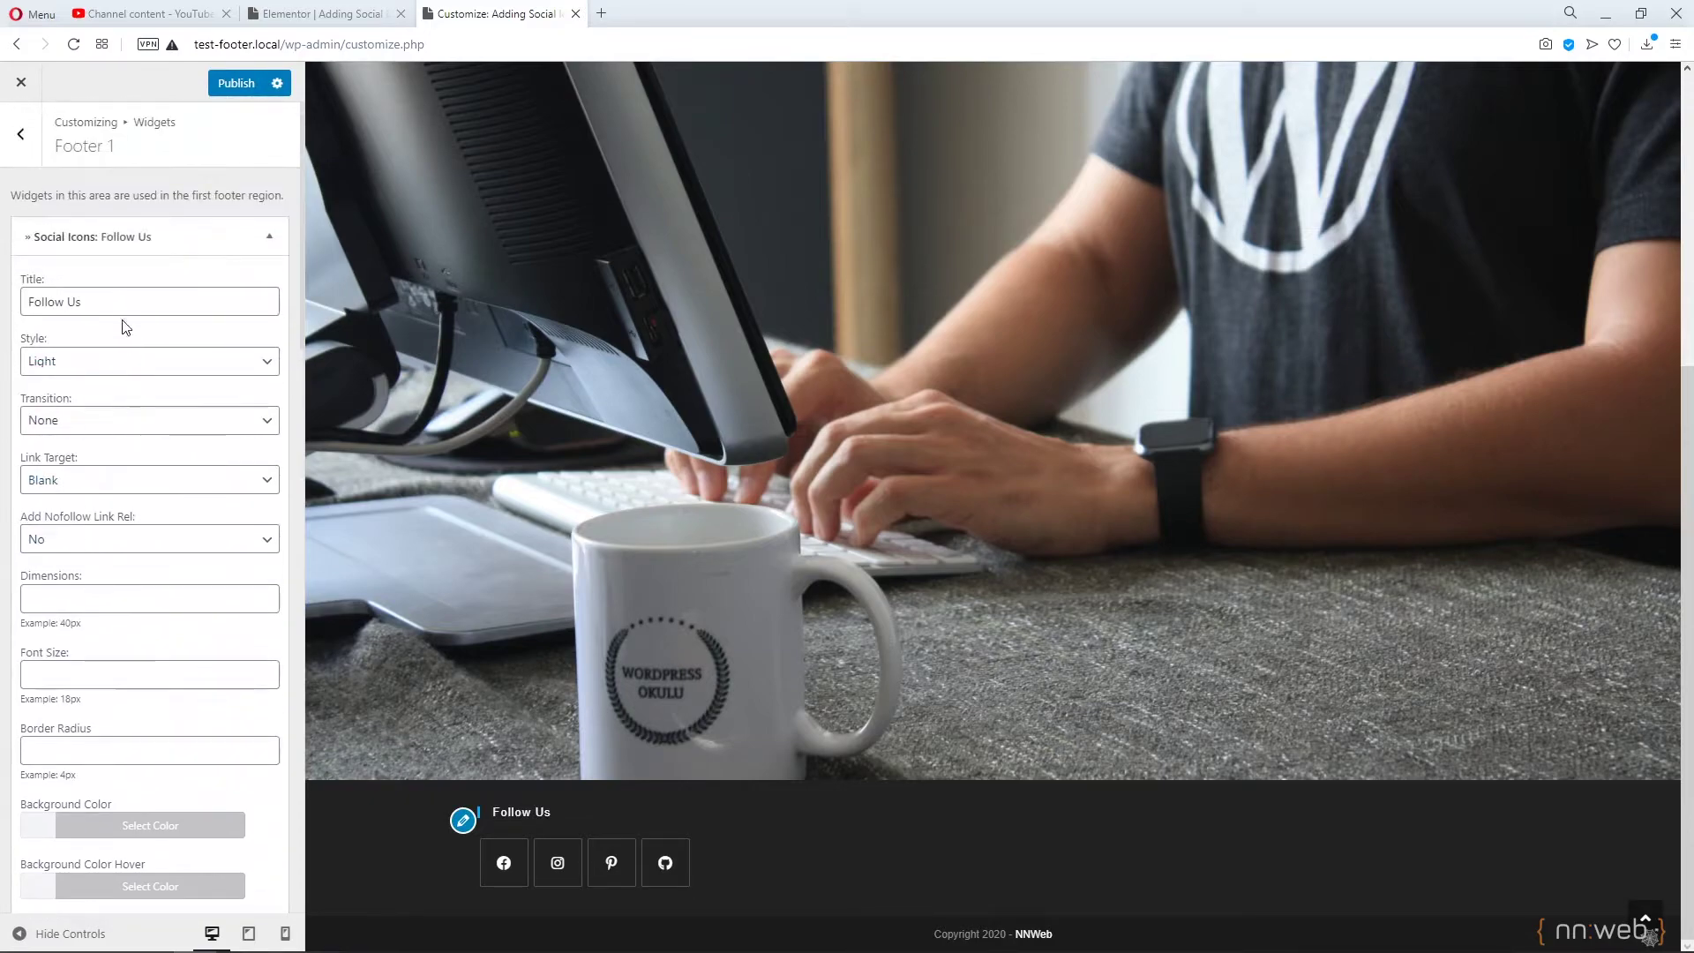
Try the Dark and Colored icon styles, then set the Follow Us style to Simple.
click(120, 361)
click(115, 395)
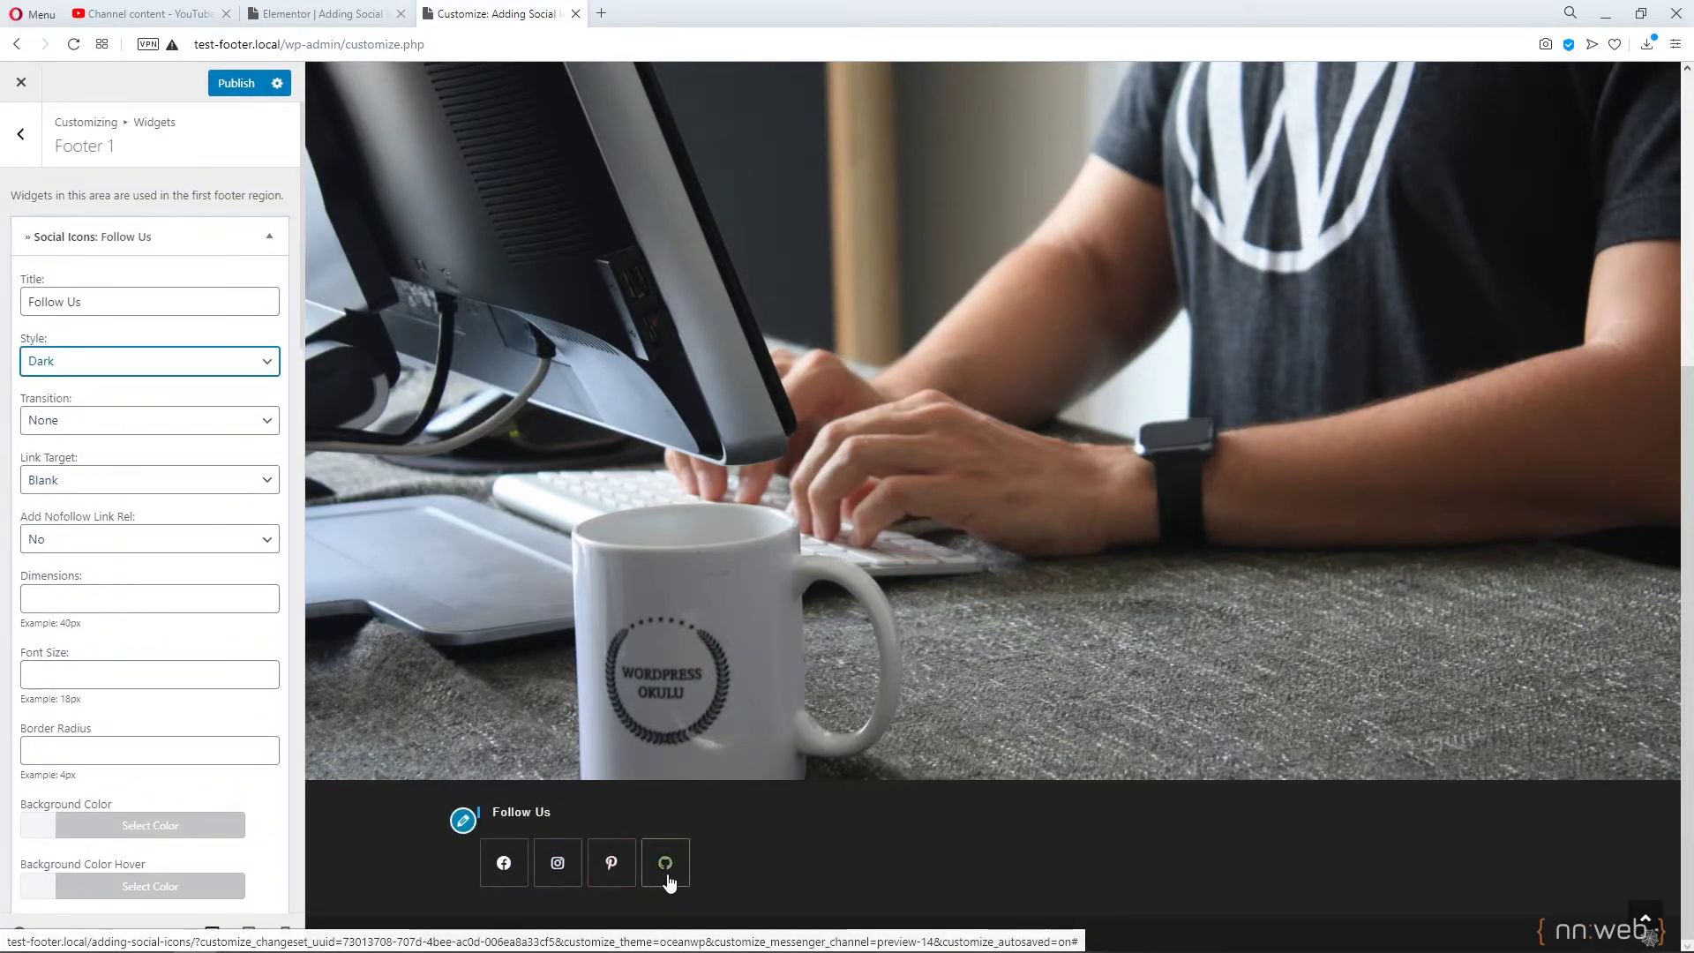
click(143, 363)
click(139, 421)
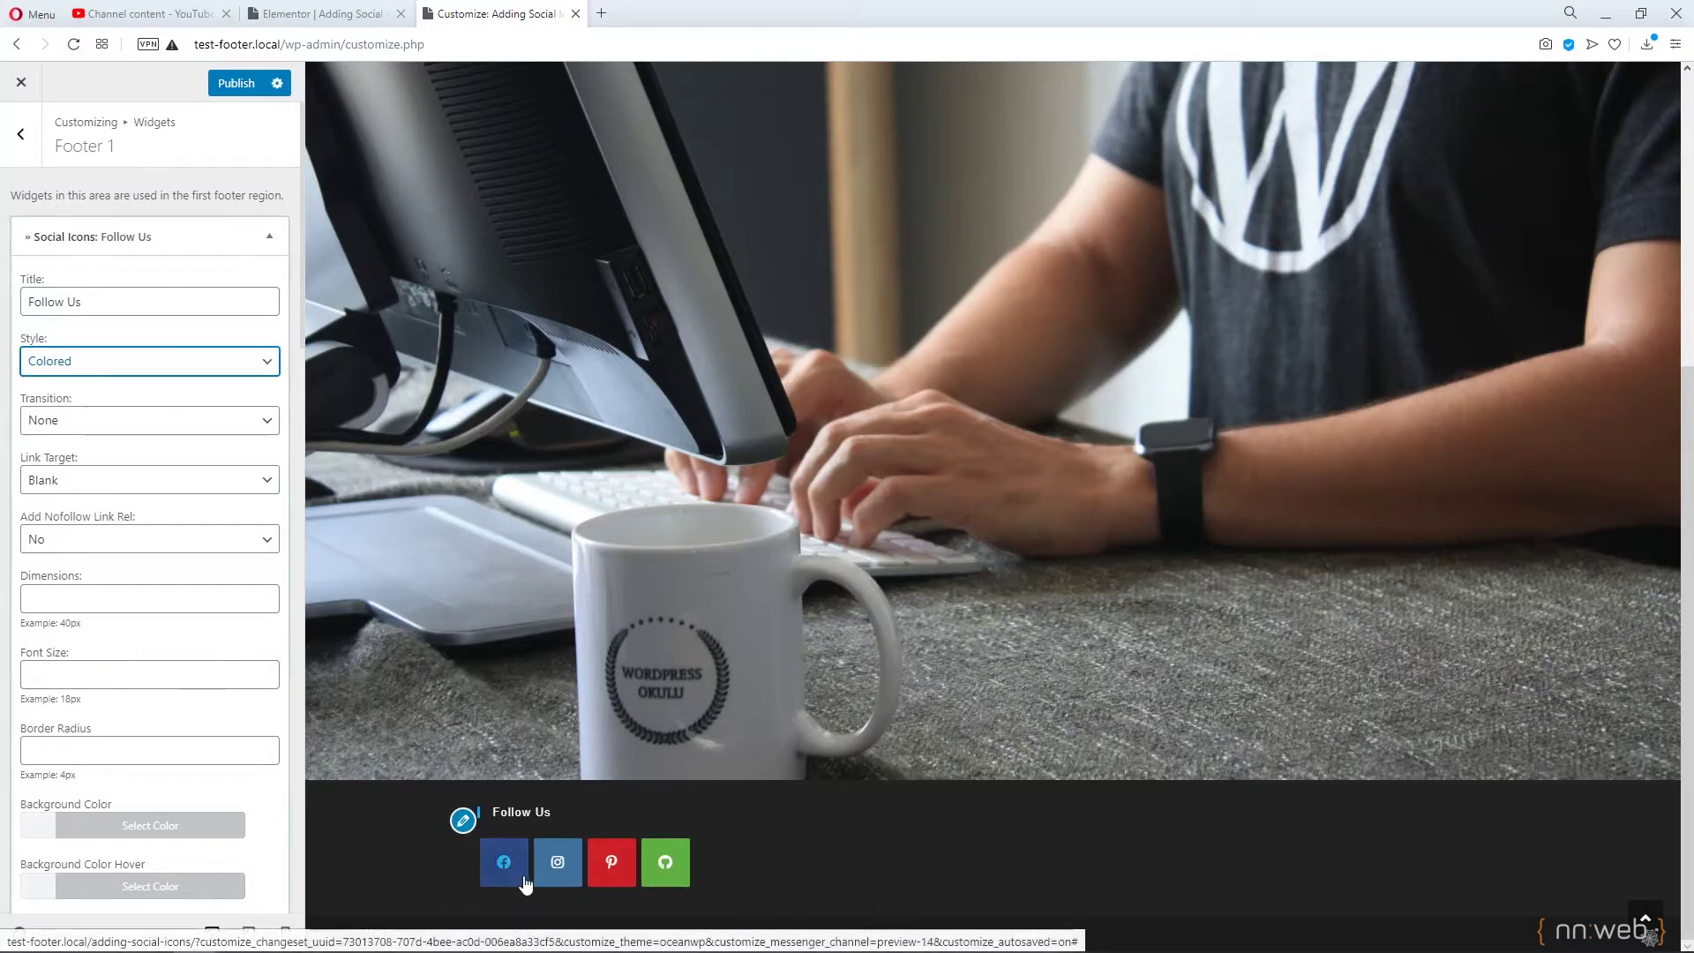
click(119, 365)
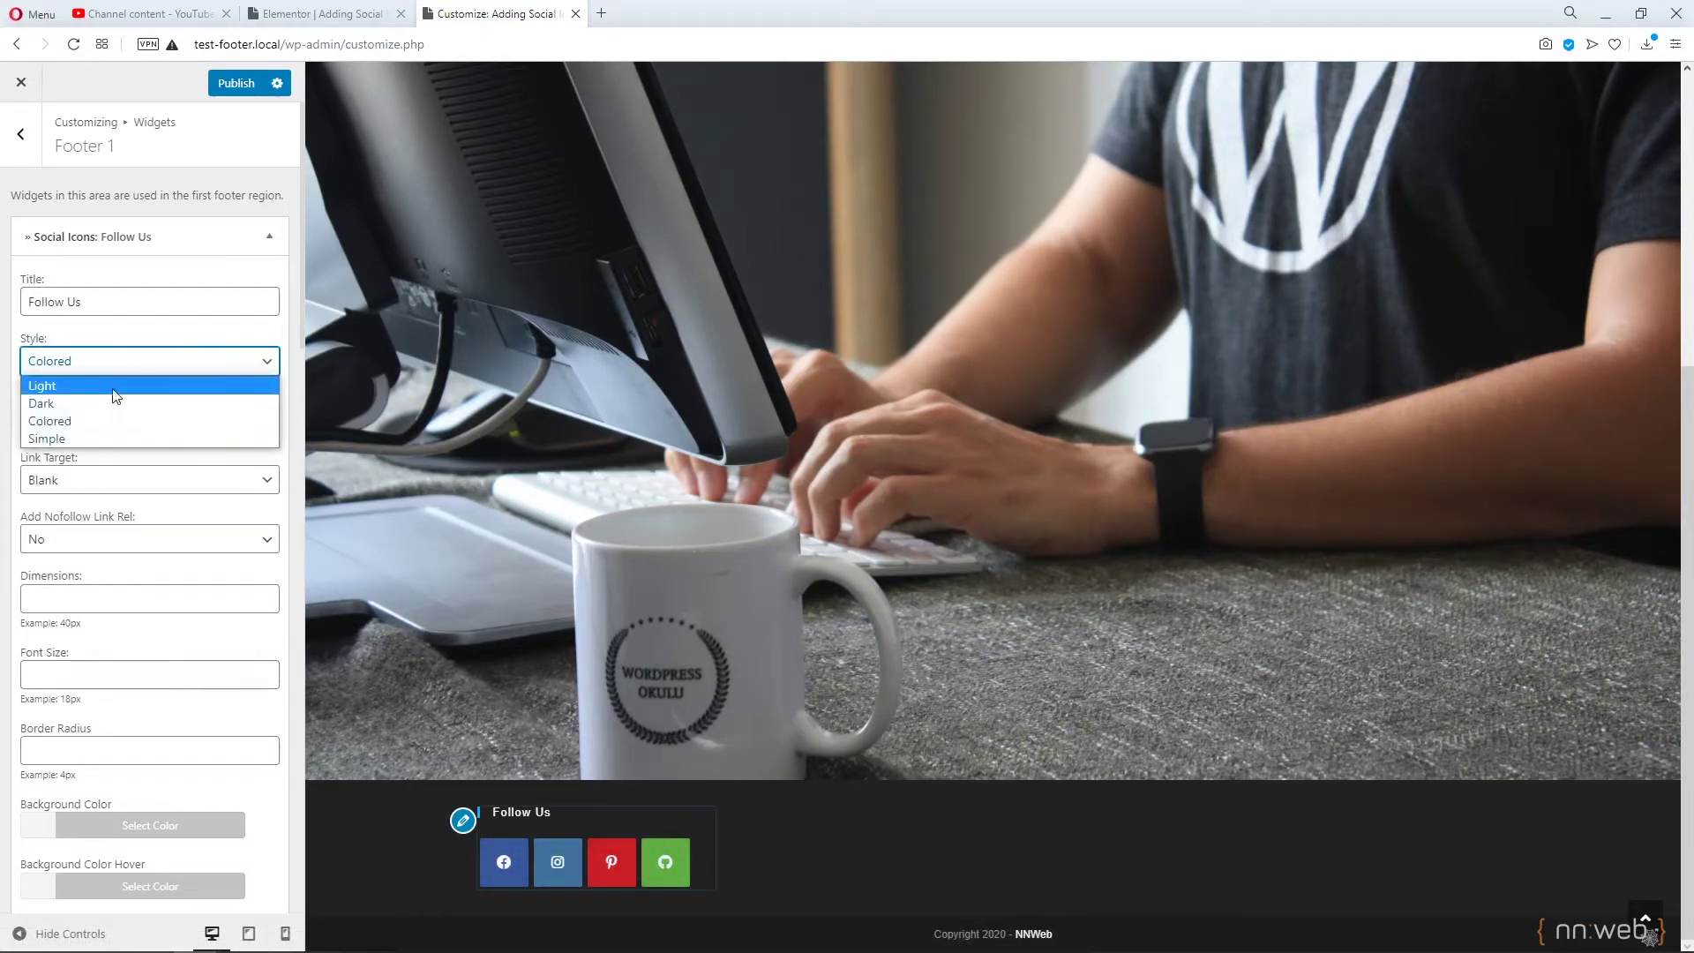
click(99, 436)
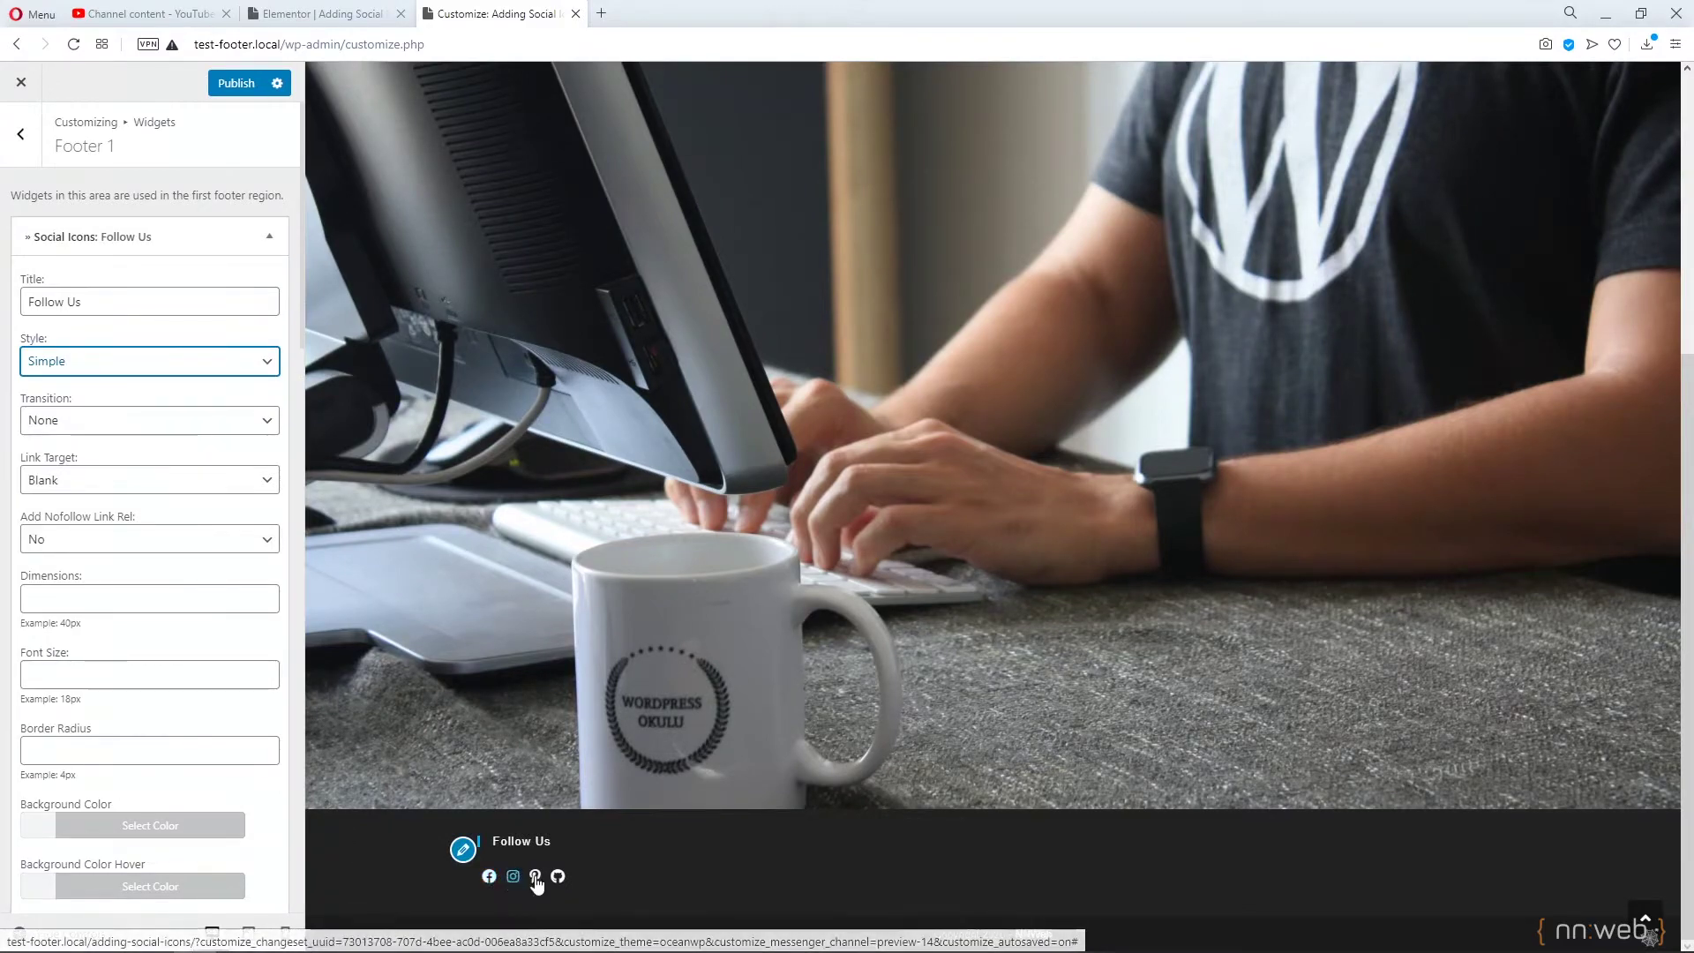
click(149, 428)
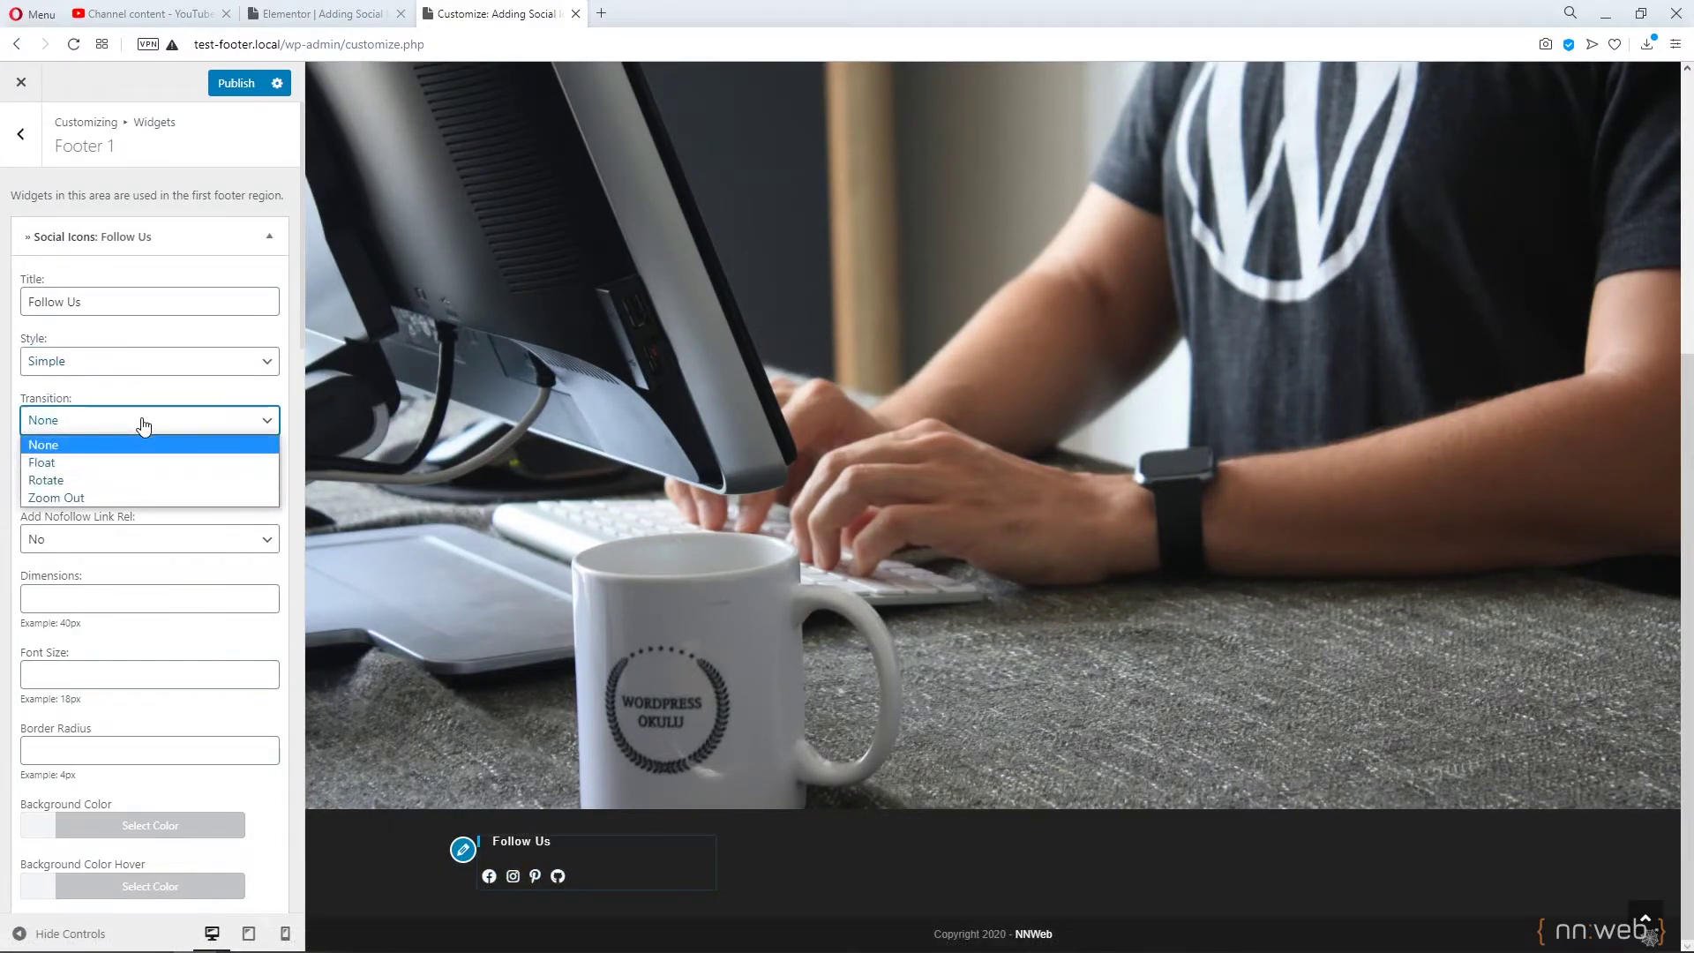
Set the hover transition to Rotate after trying Float and Zoom Out, keeping Link Target Blank.
click(109, 464)
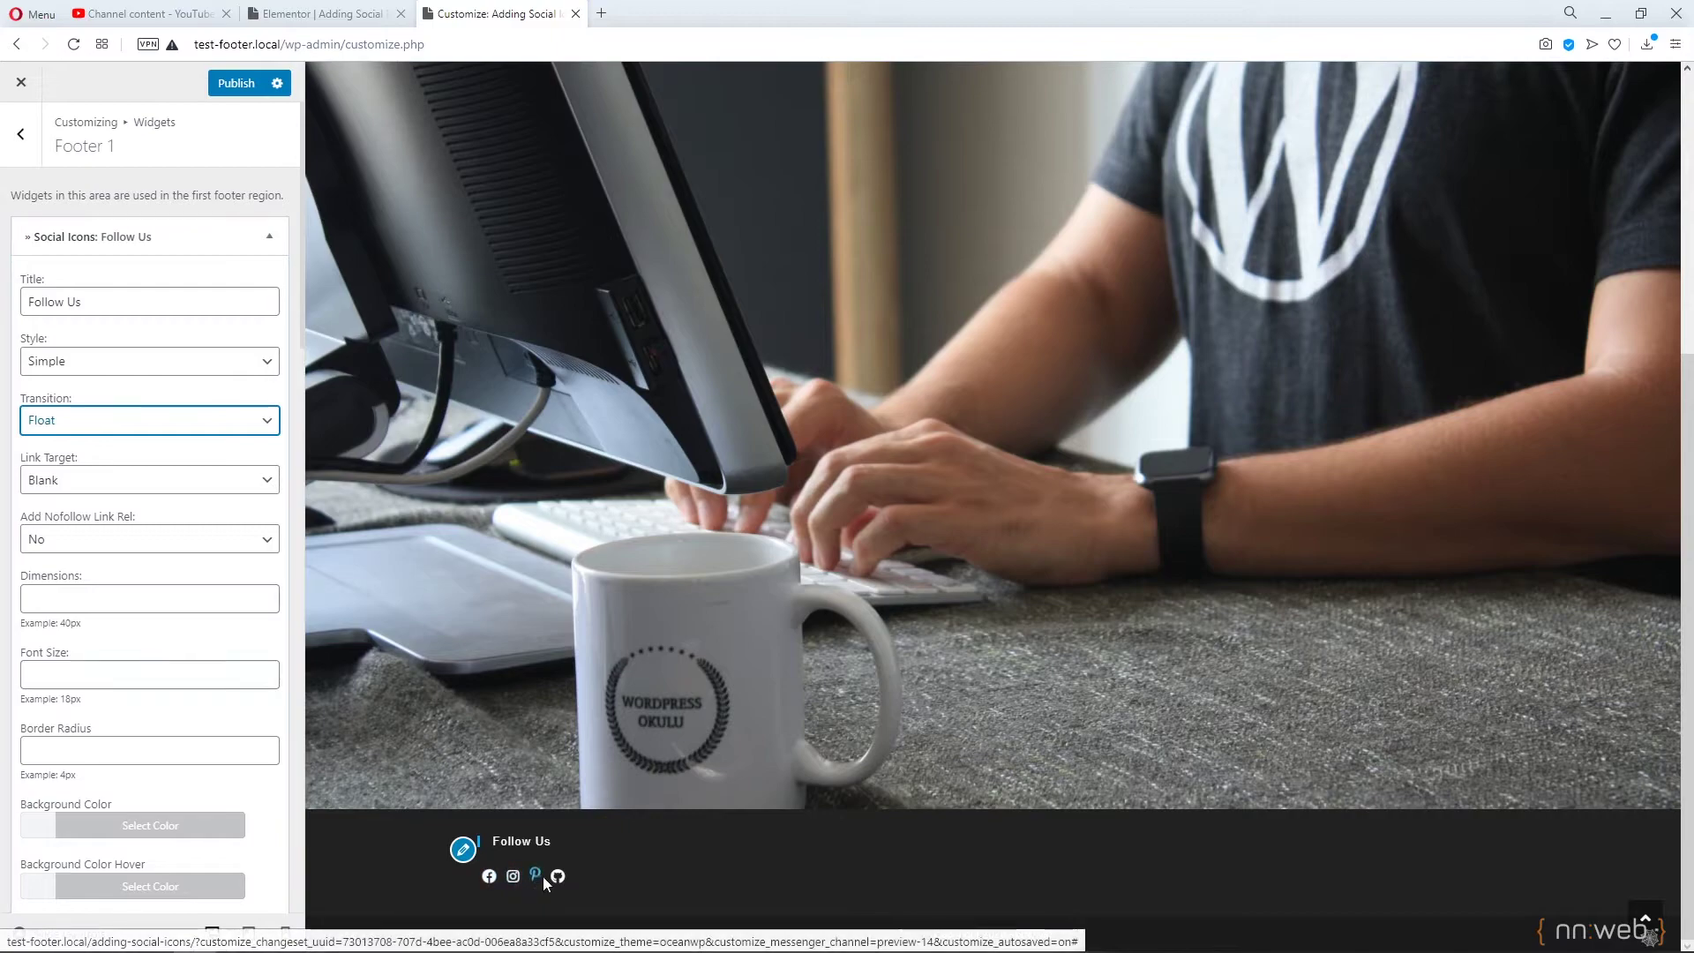
click(175, 425)
click(148, 469)
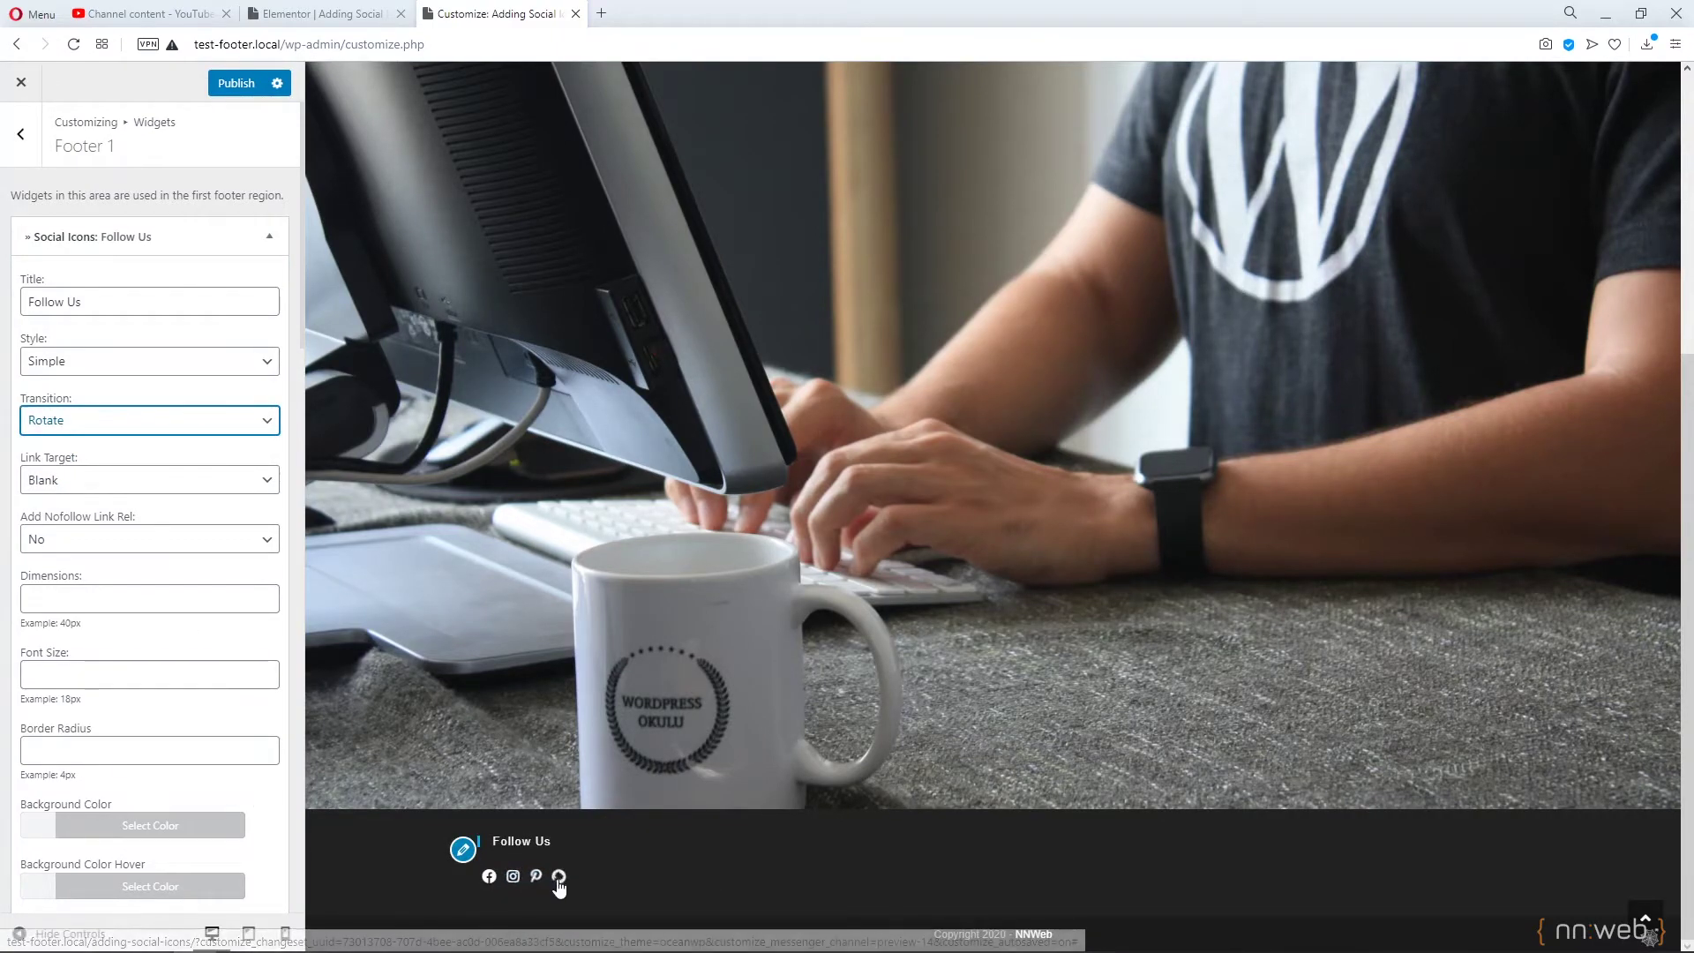
click(145, 423)
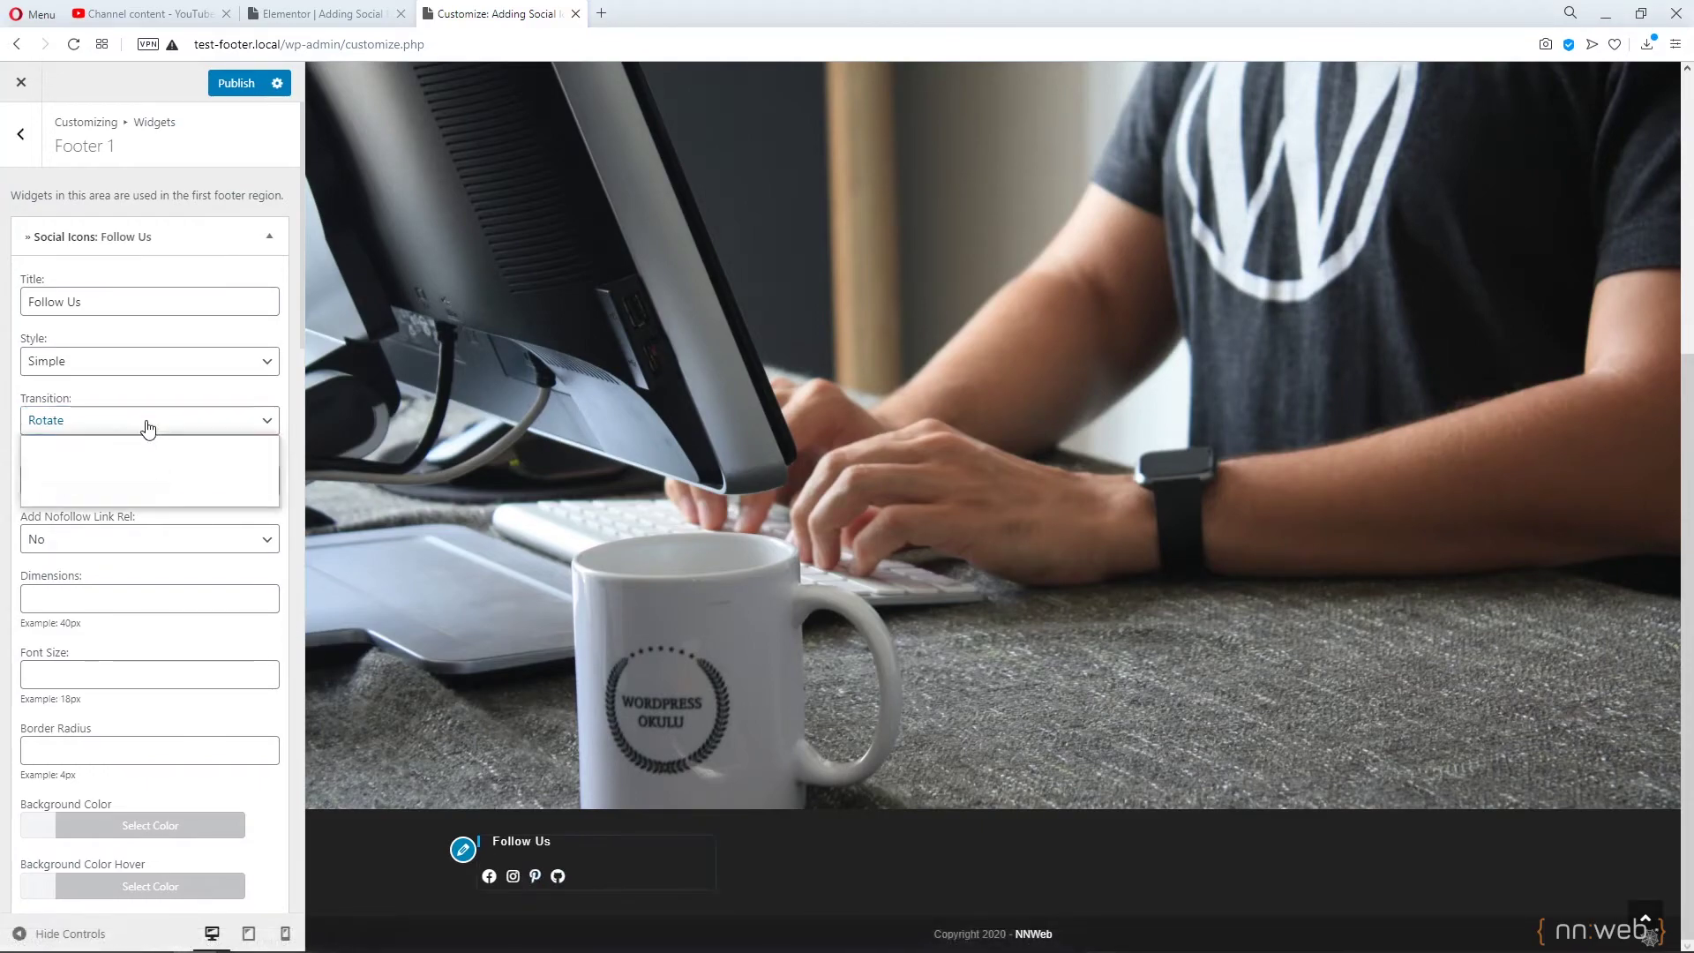
click(132, 493)
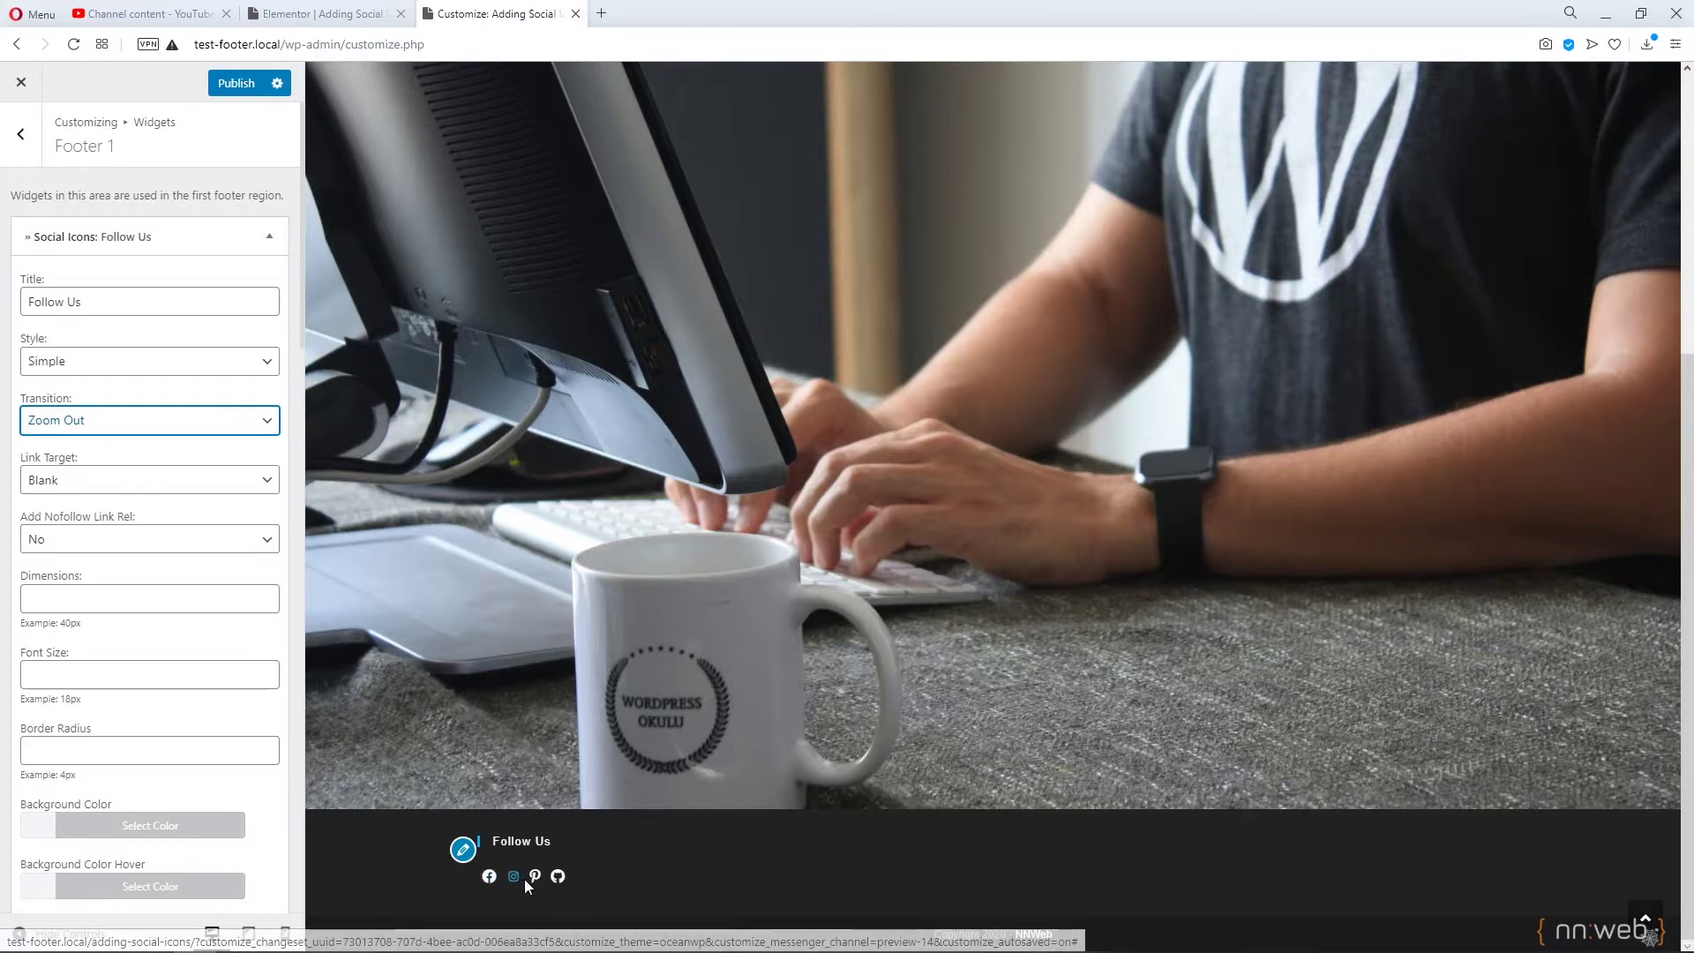
click(199, 424)
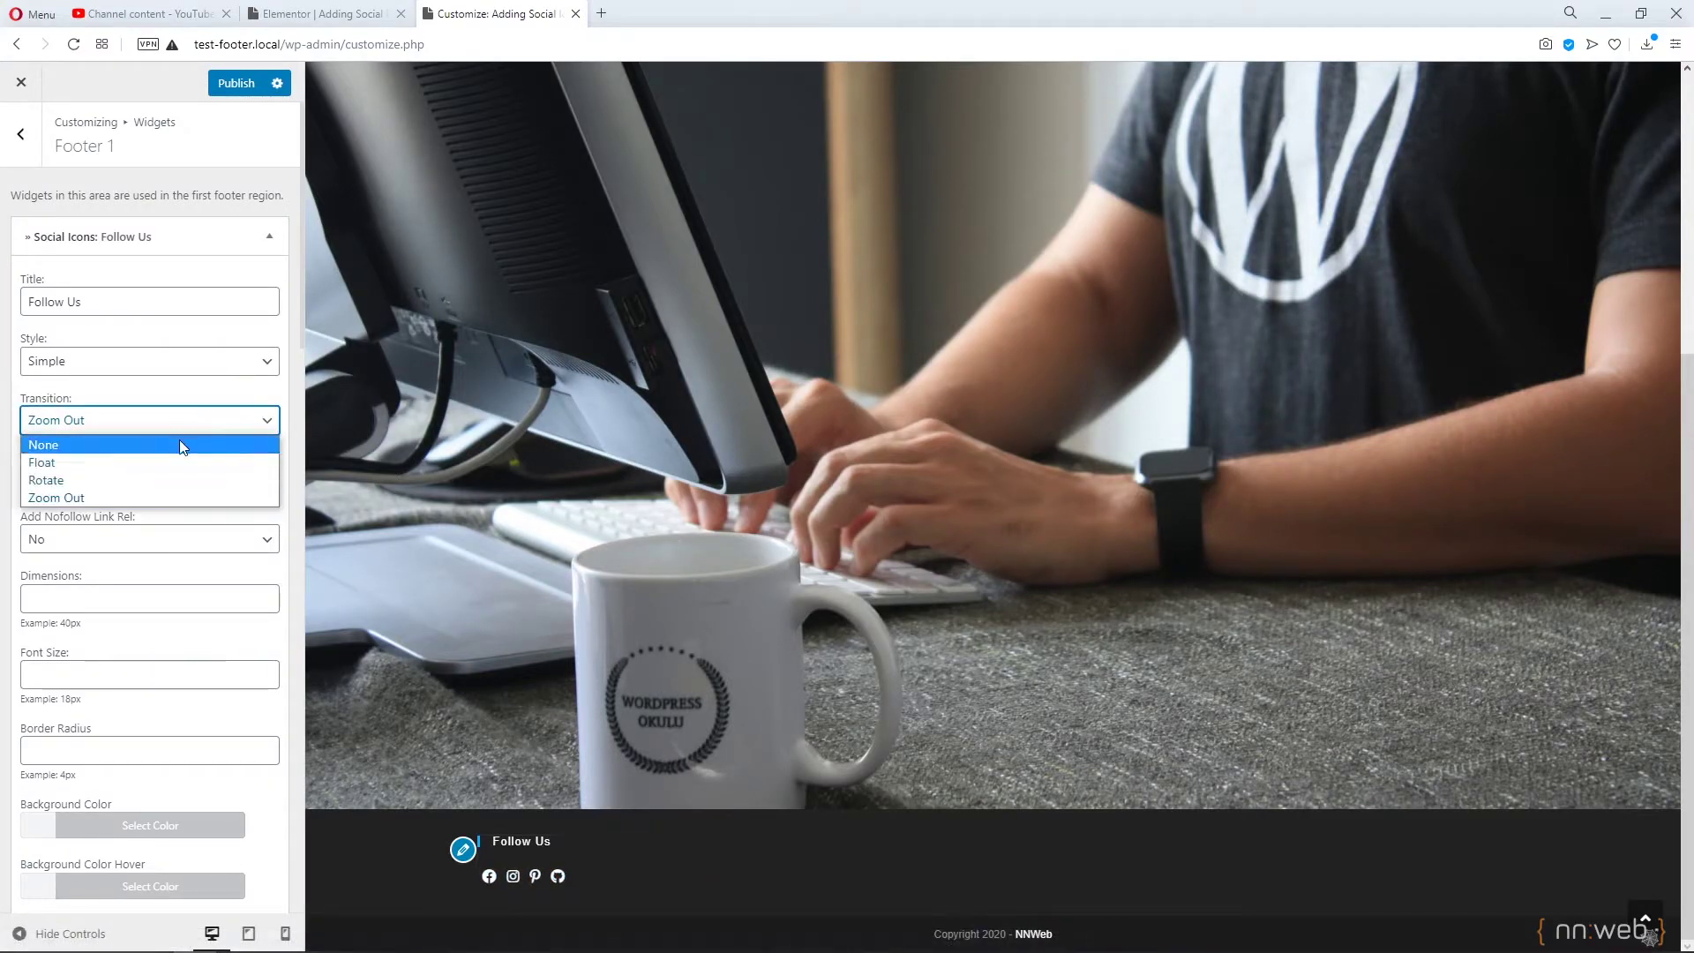
click(171, 481)
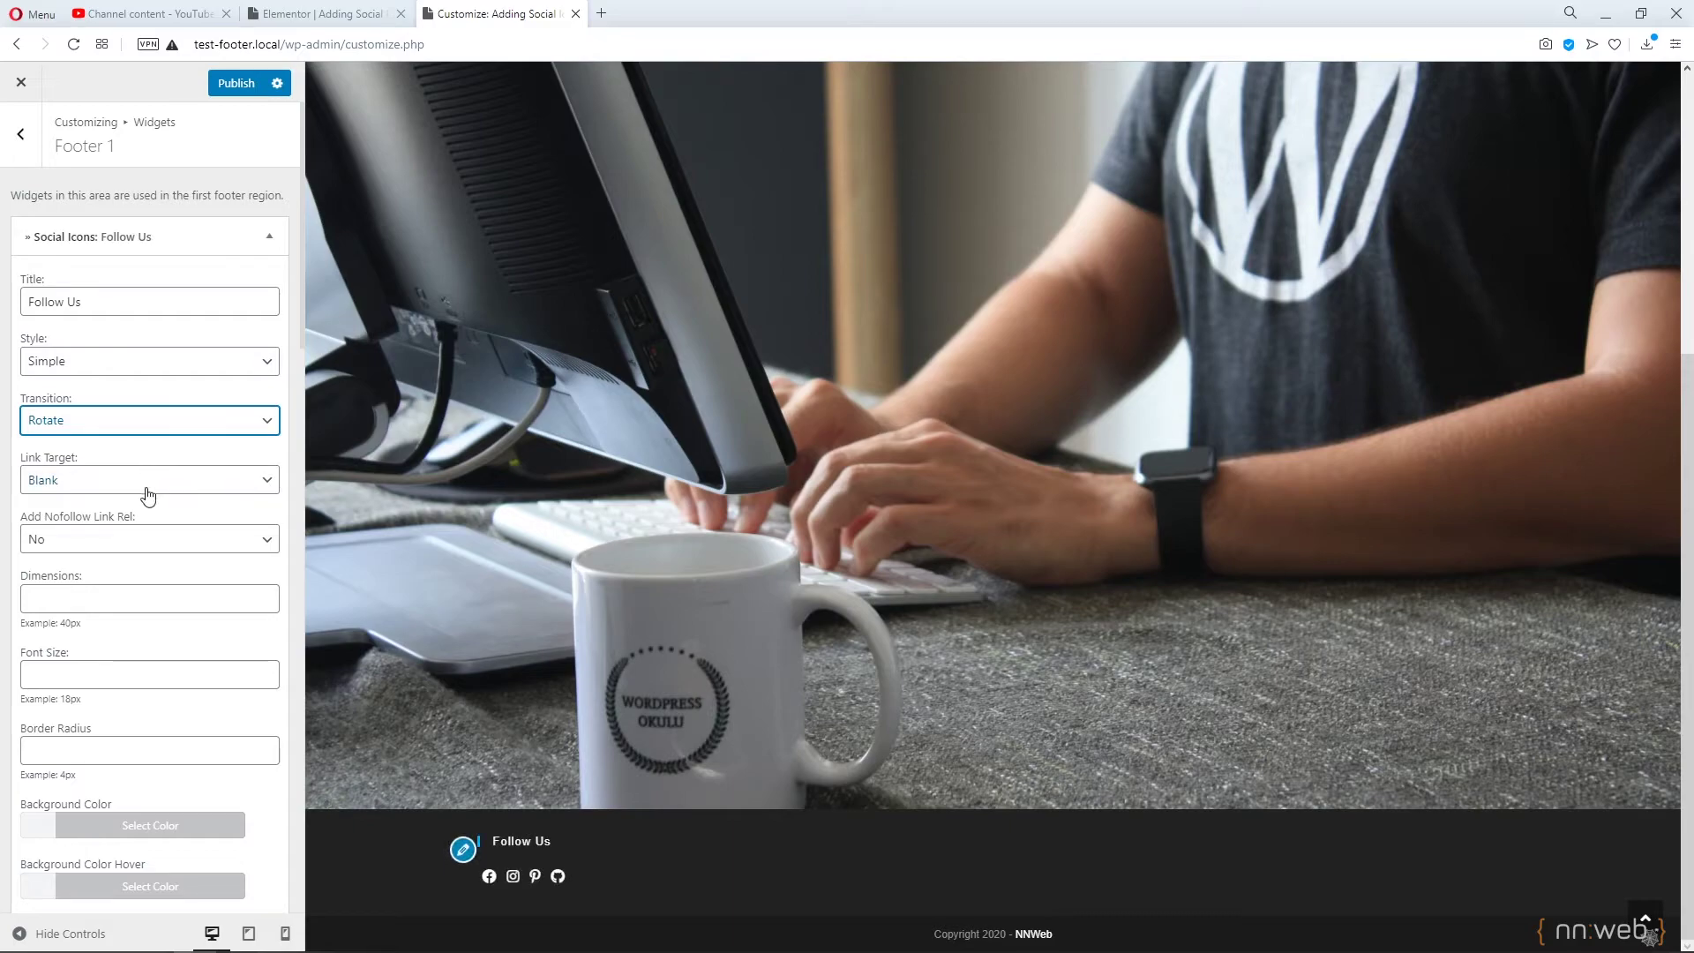
click(134, 487)
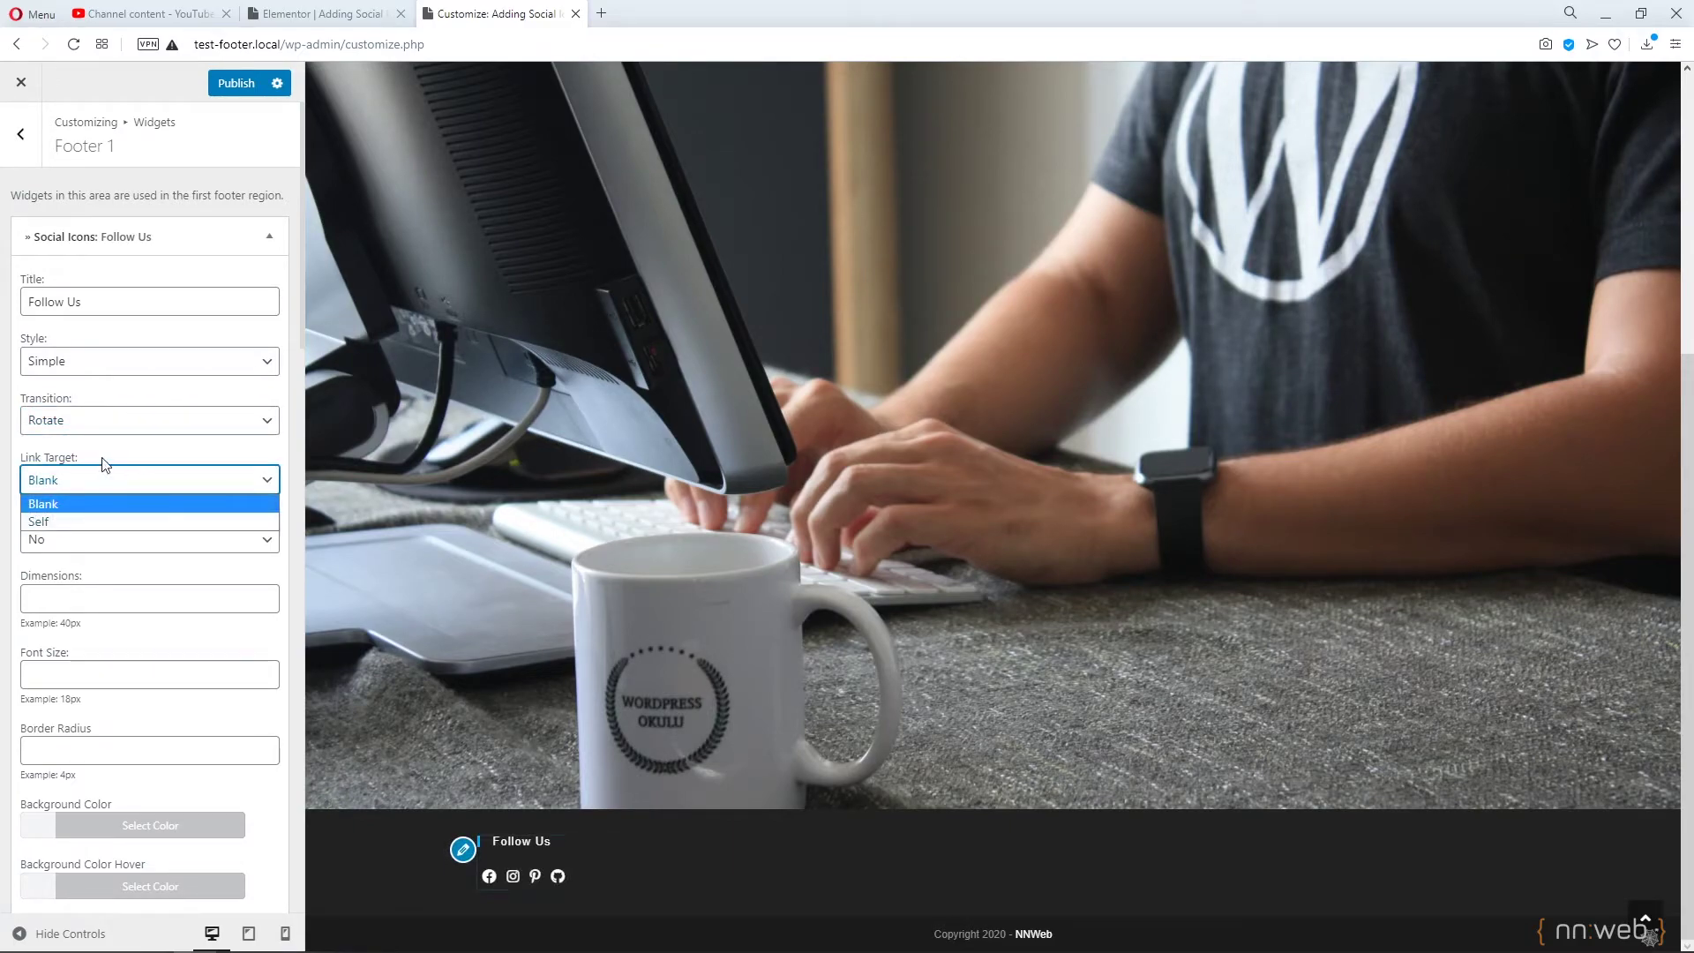
click(88, 486)
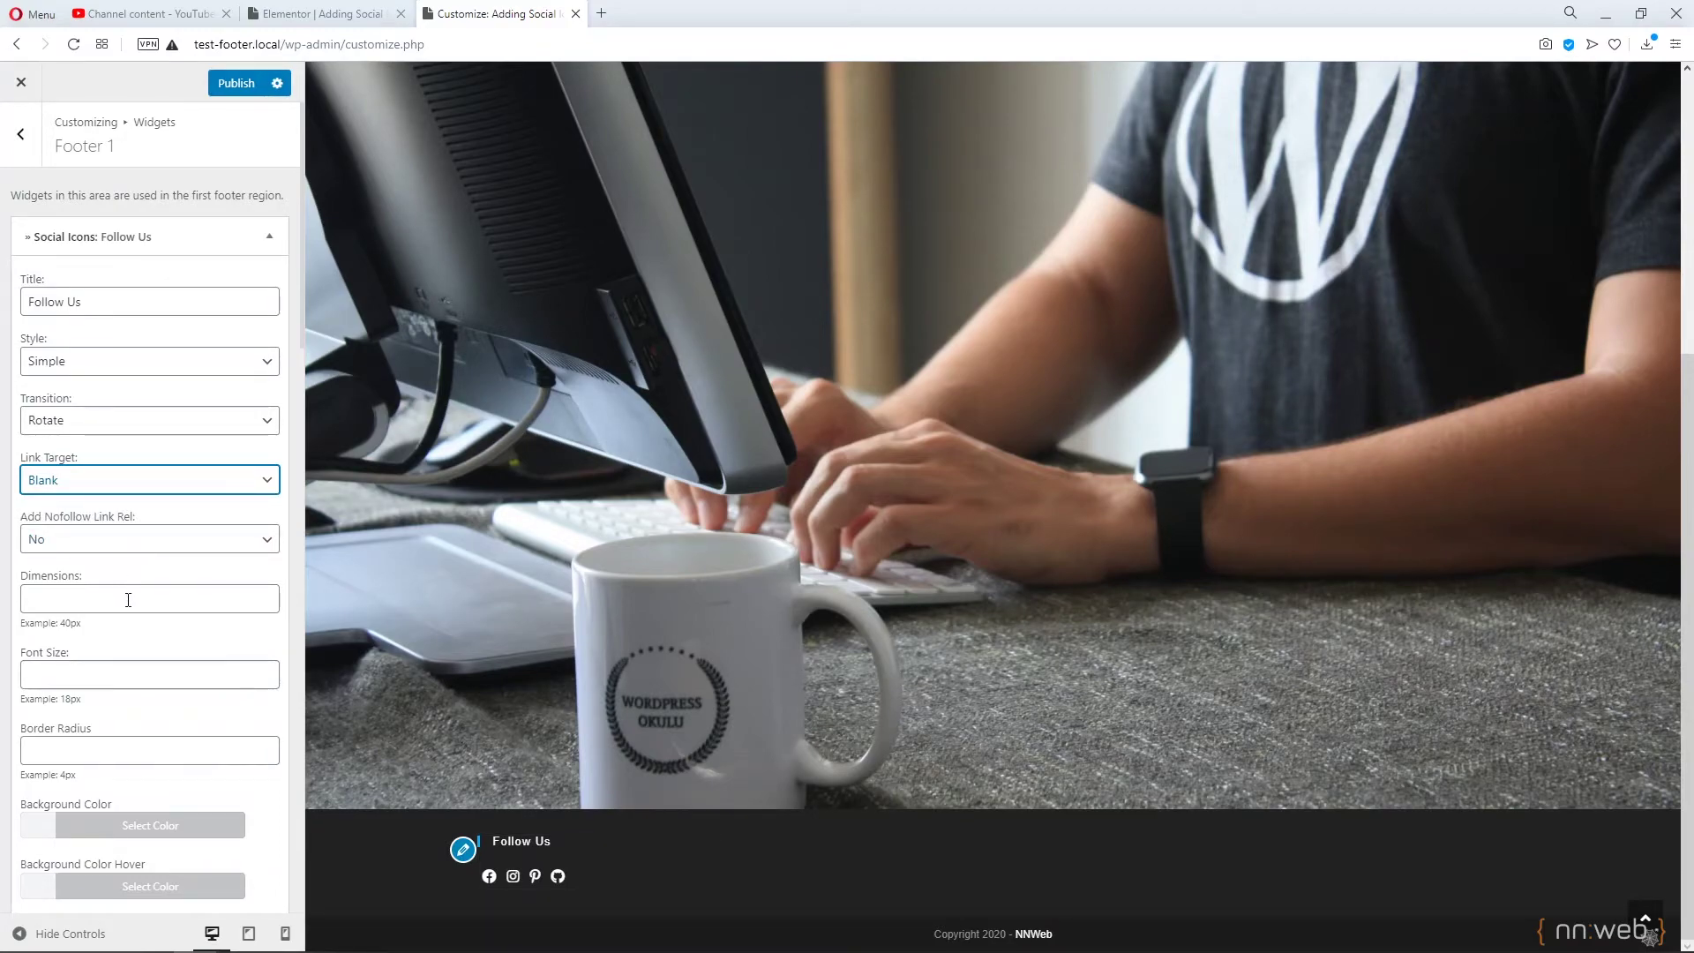
Set the Follow Us icon Dimensions to 60px and publish.
scroll(124, 594, down, 1)
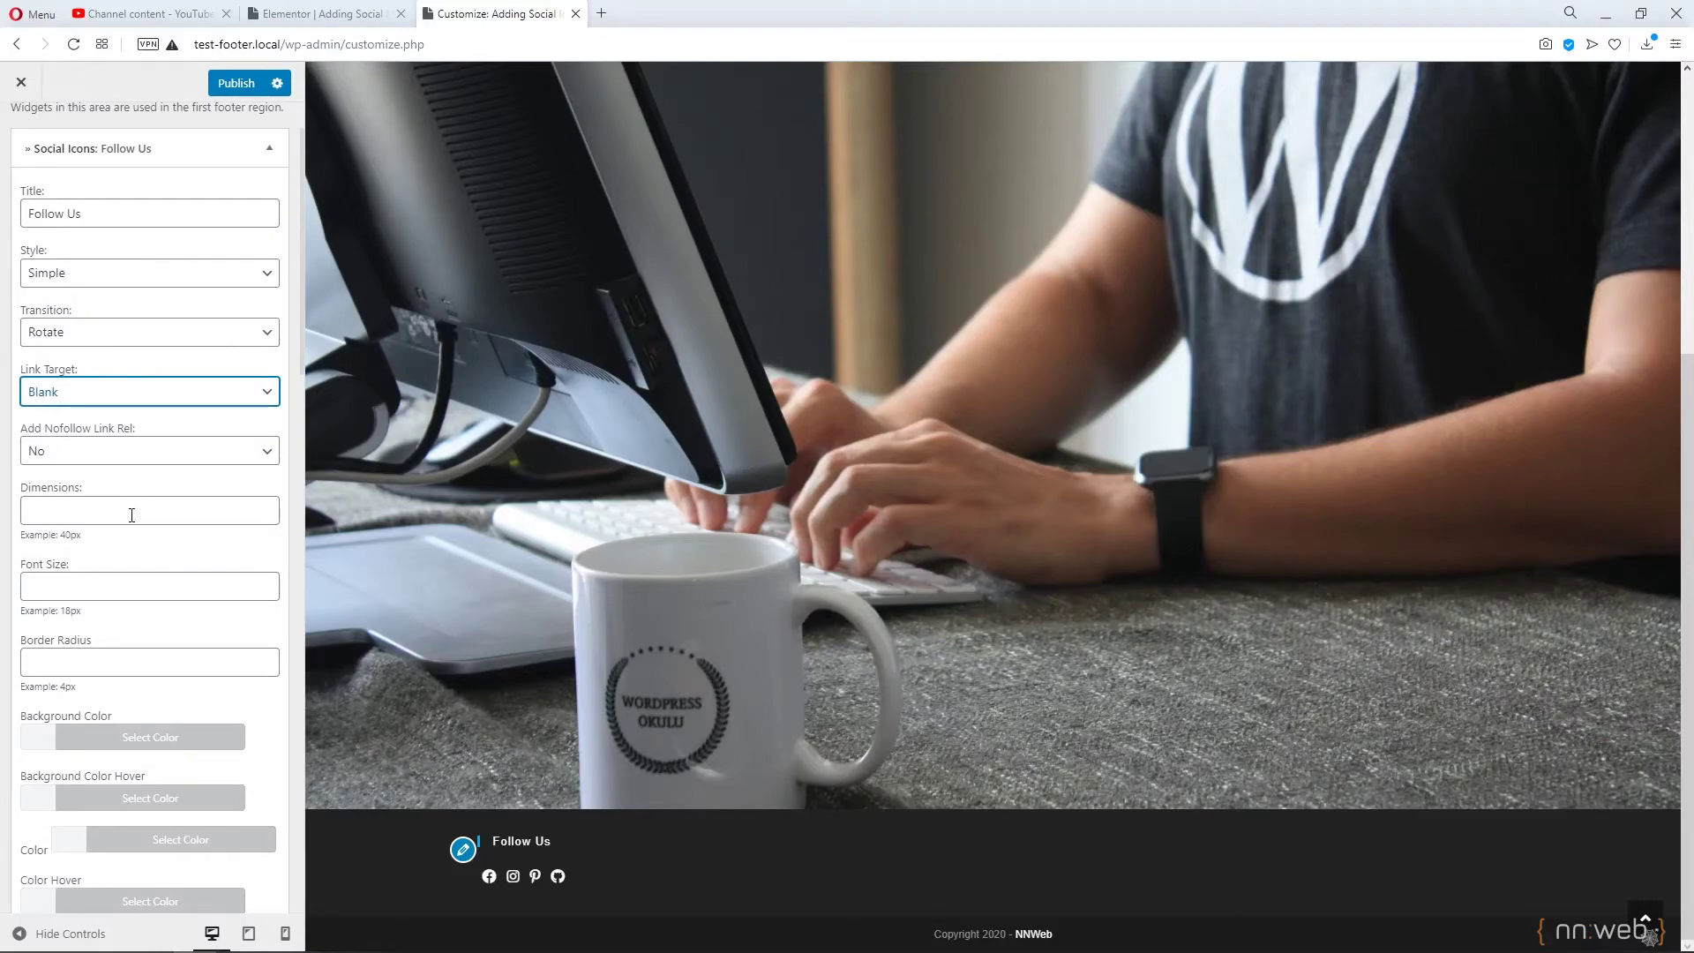
click(132, 515)
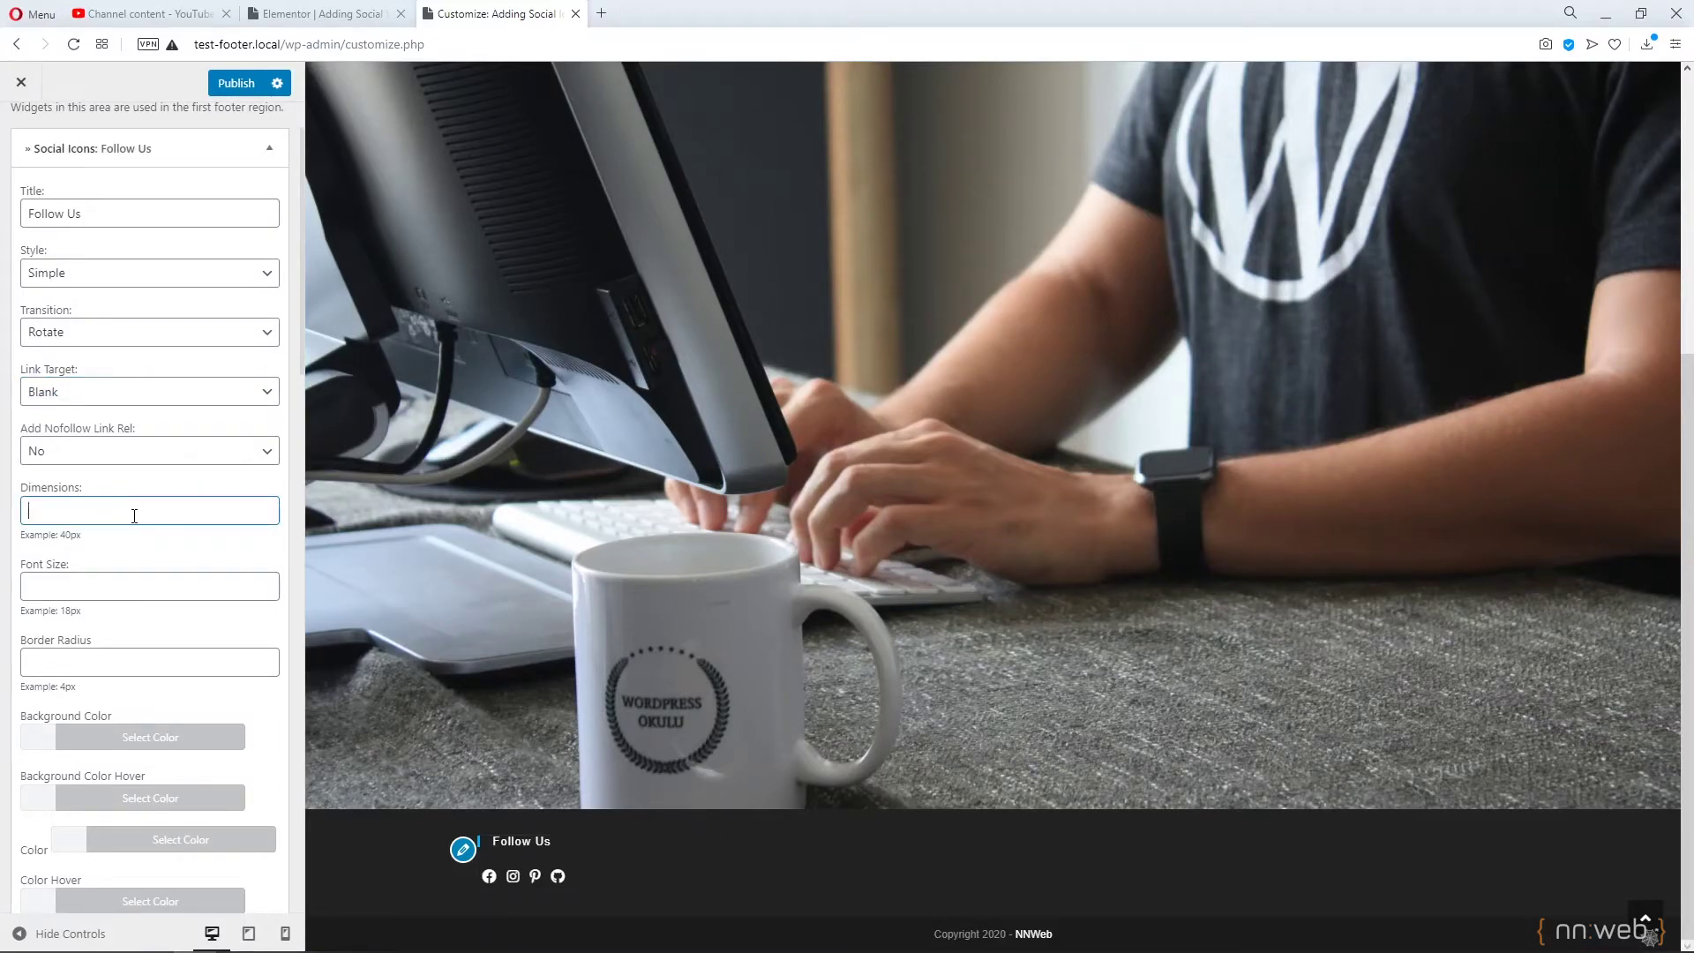
text(30)
text(px)
text(6)
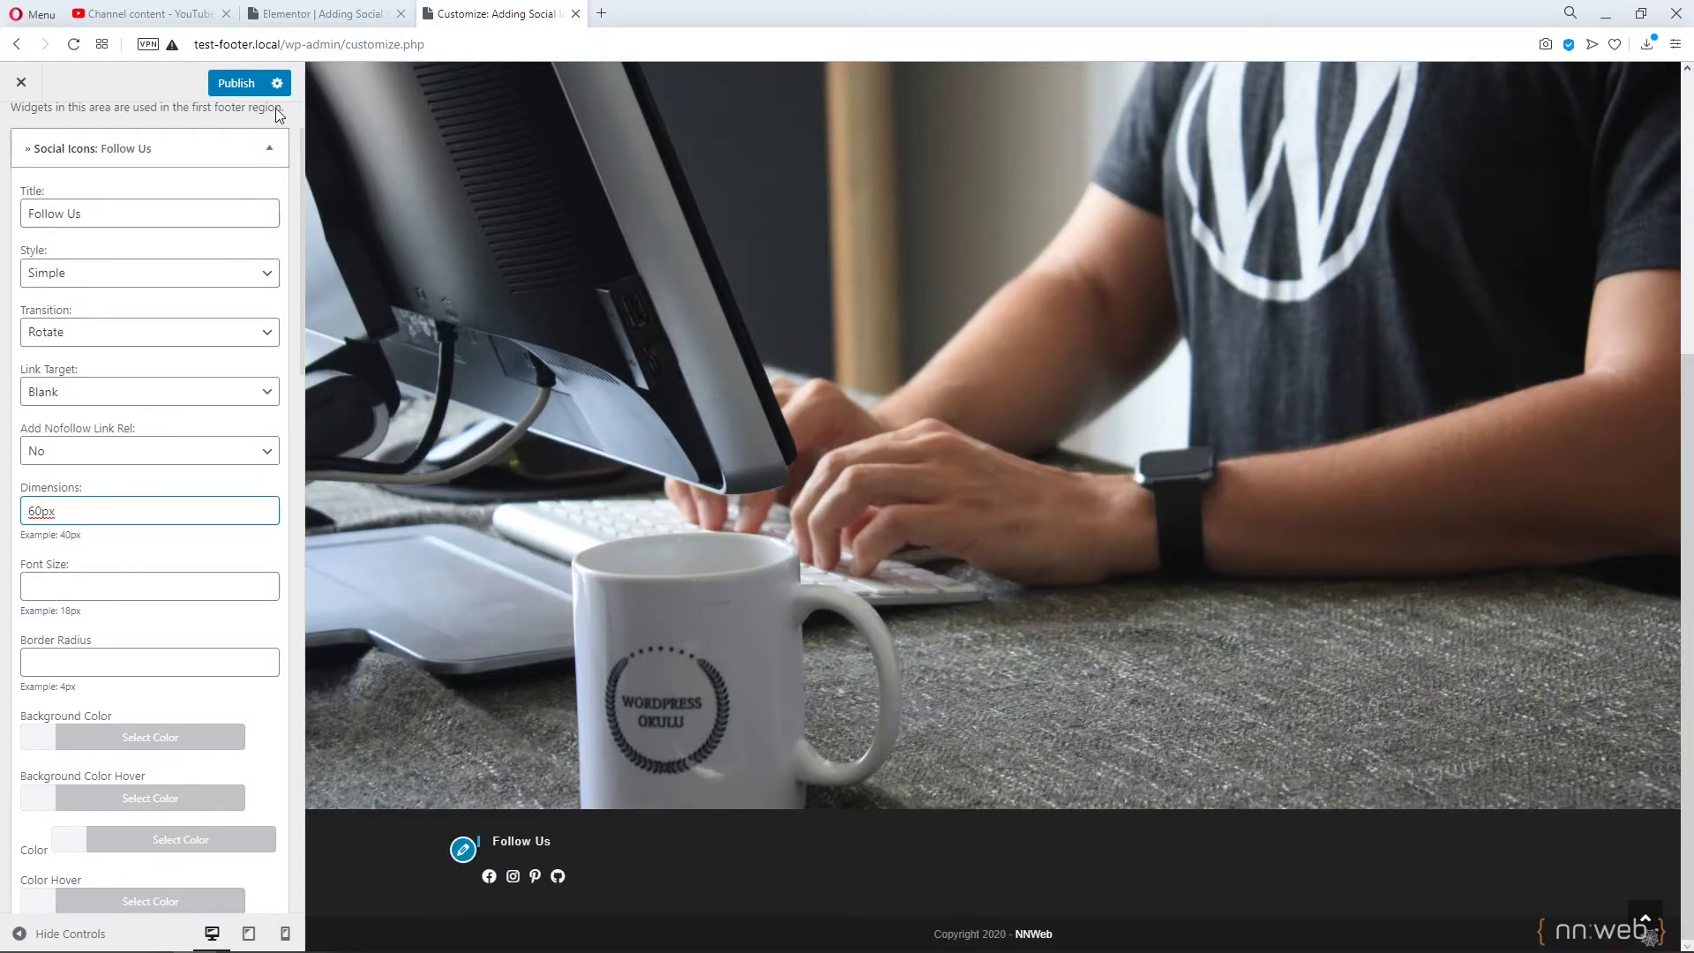
click(244, 84)
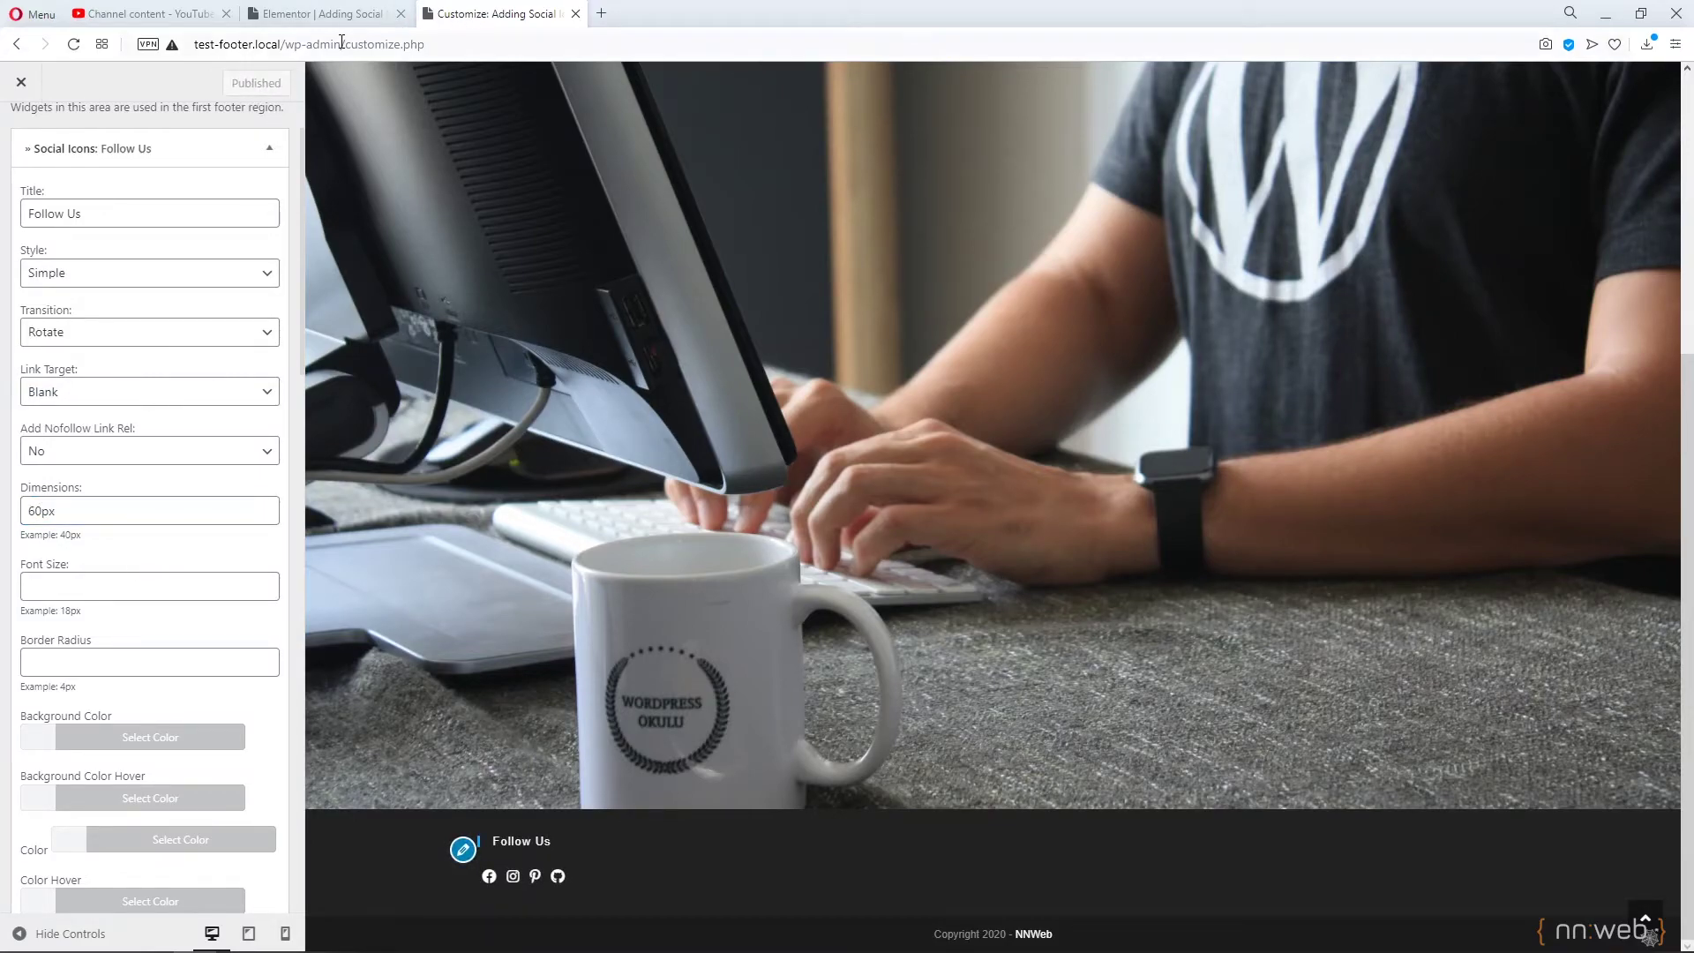
Check the live site in a new tab, then return to the Customizer's 60px value.
drag(279, 44, 193, 44)
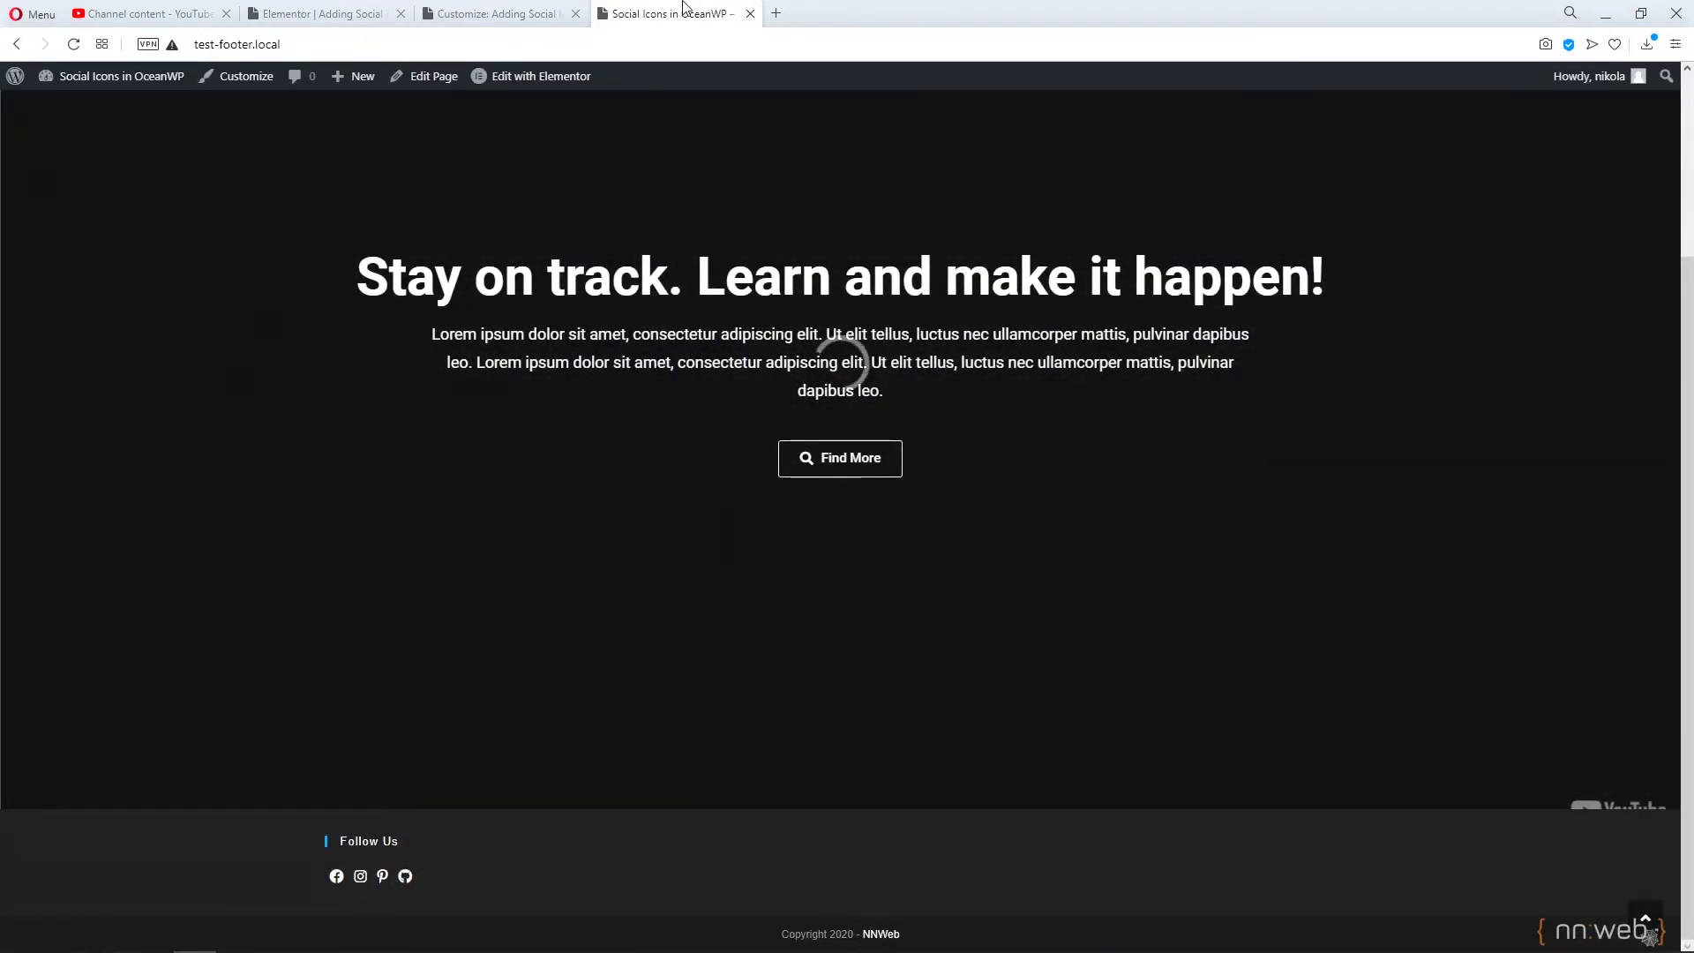
middle_click(684, 9)
click(363, 12)
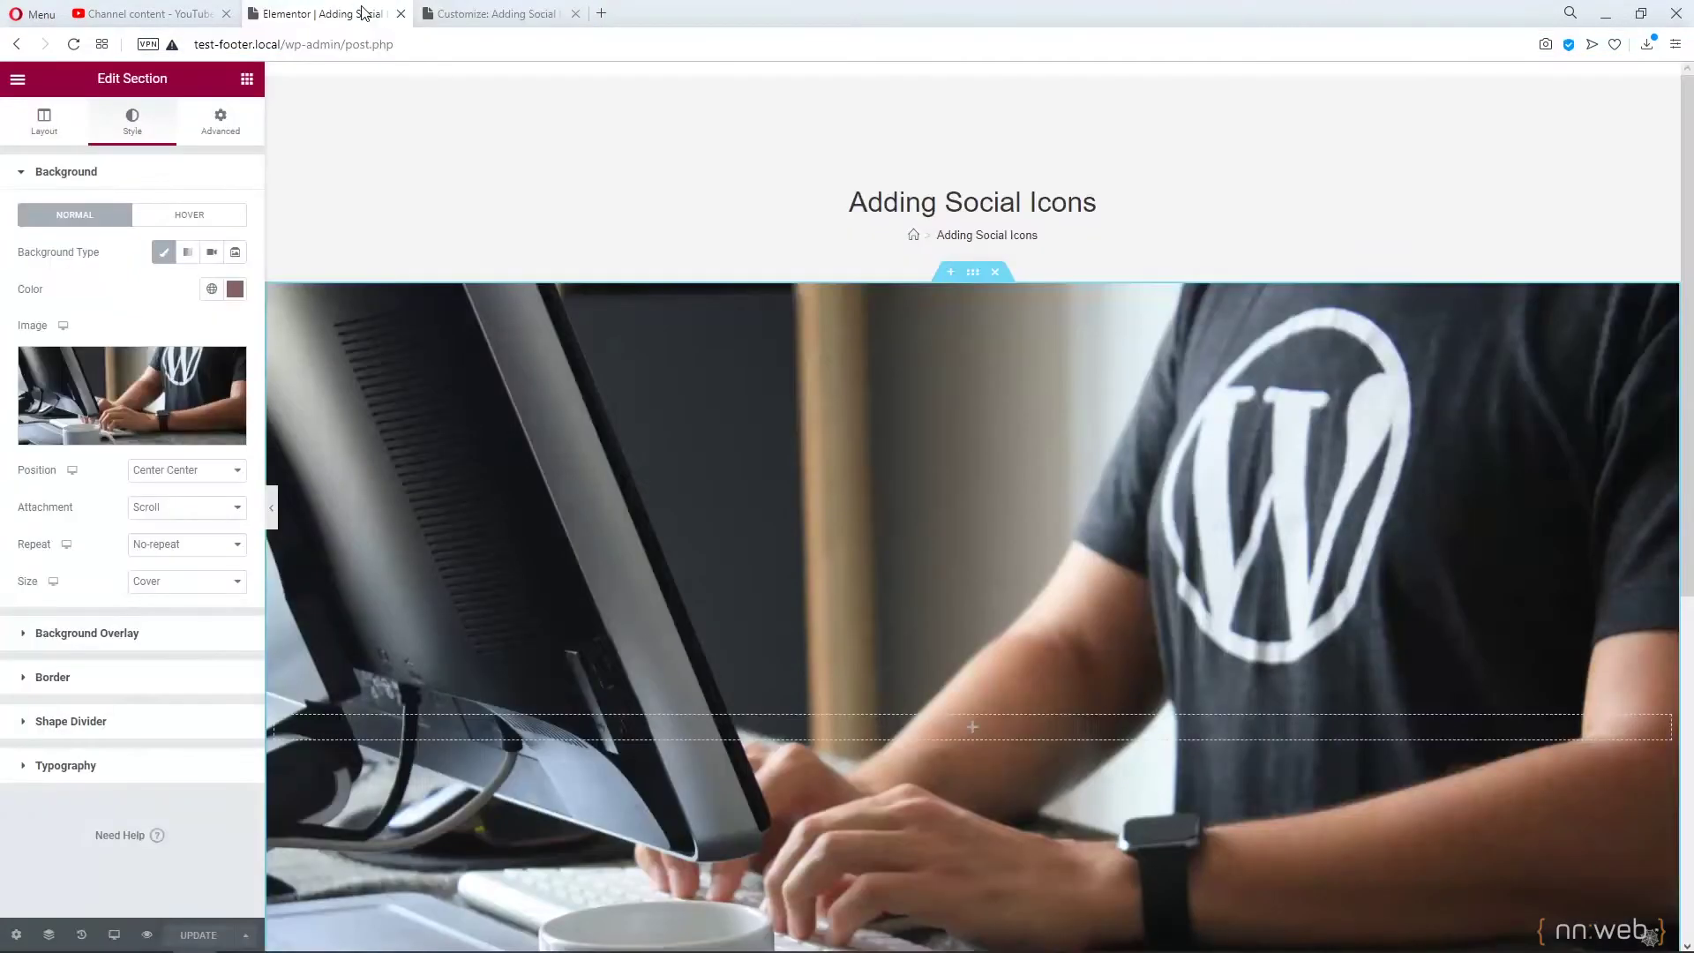
click(443, 14)
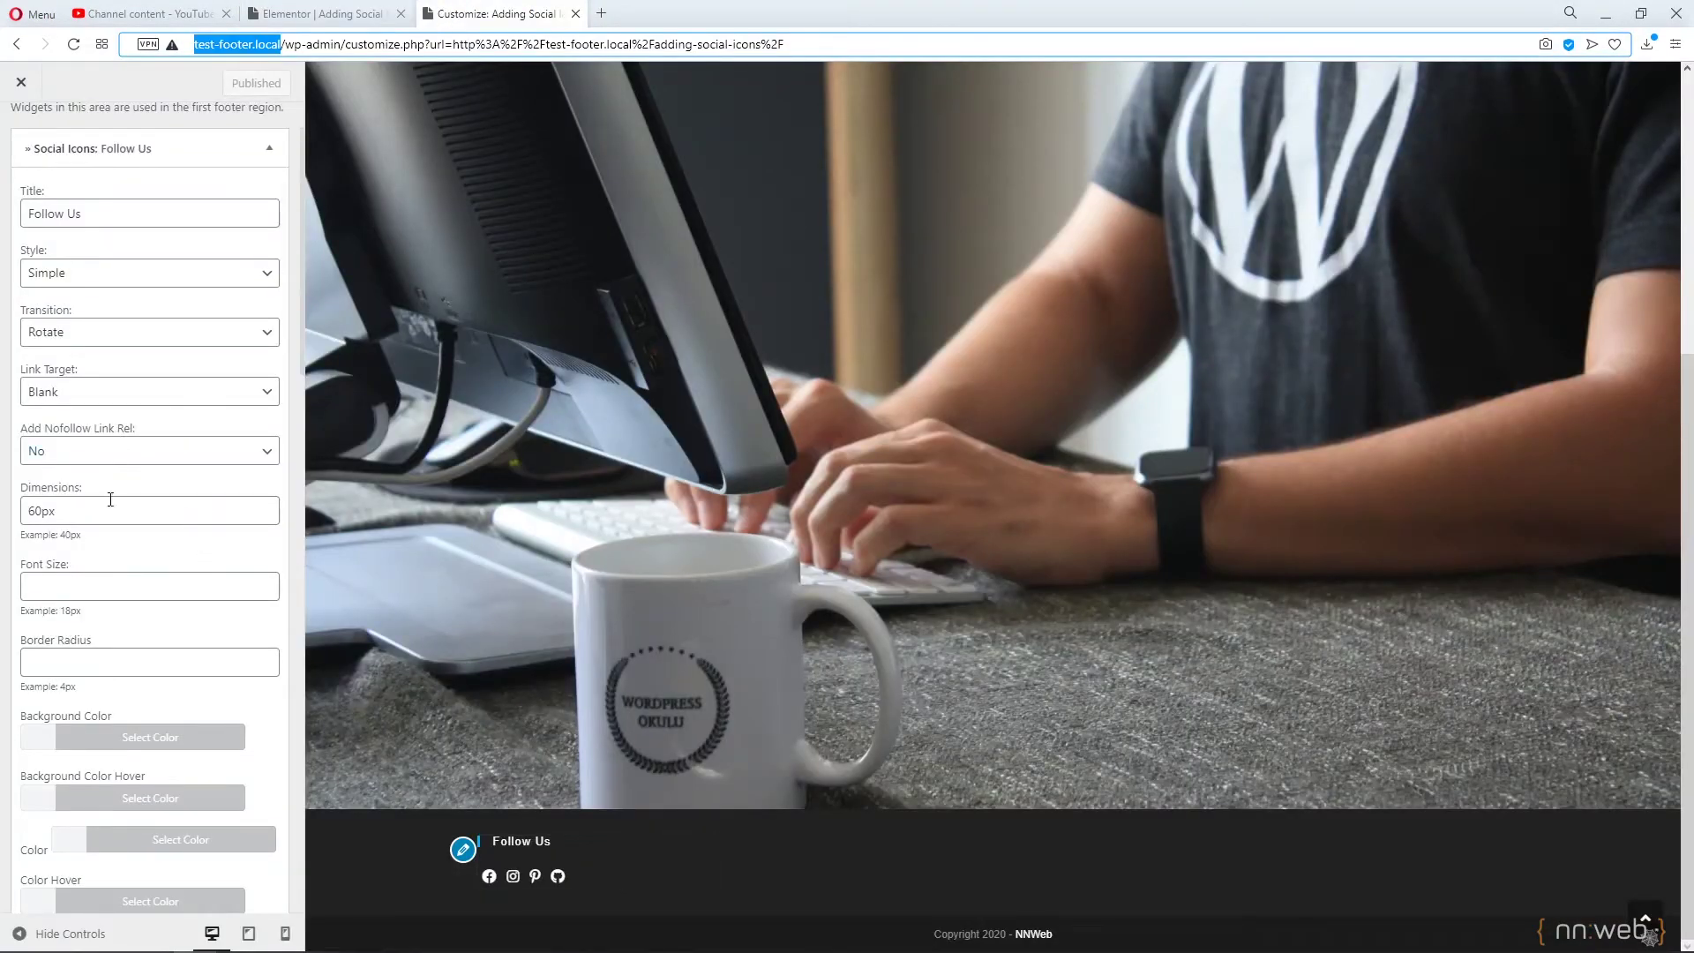
double_click(84, 509)
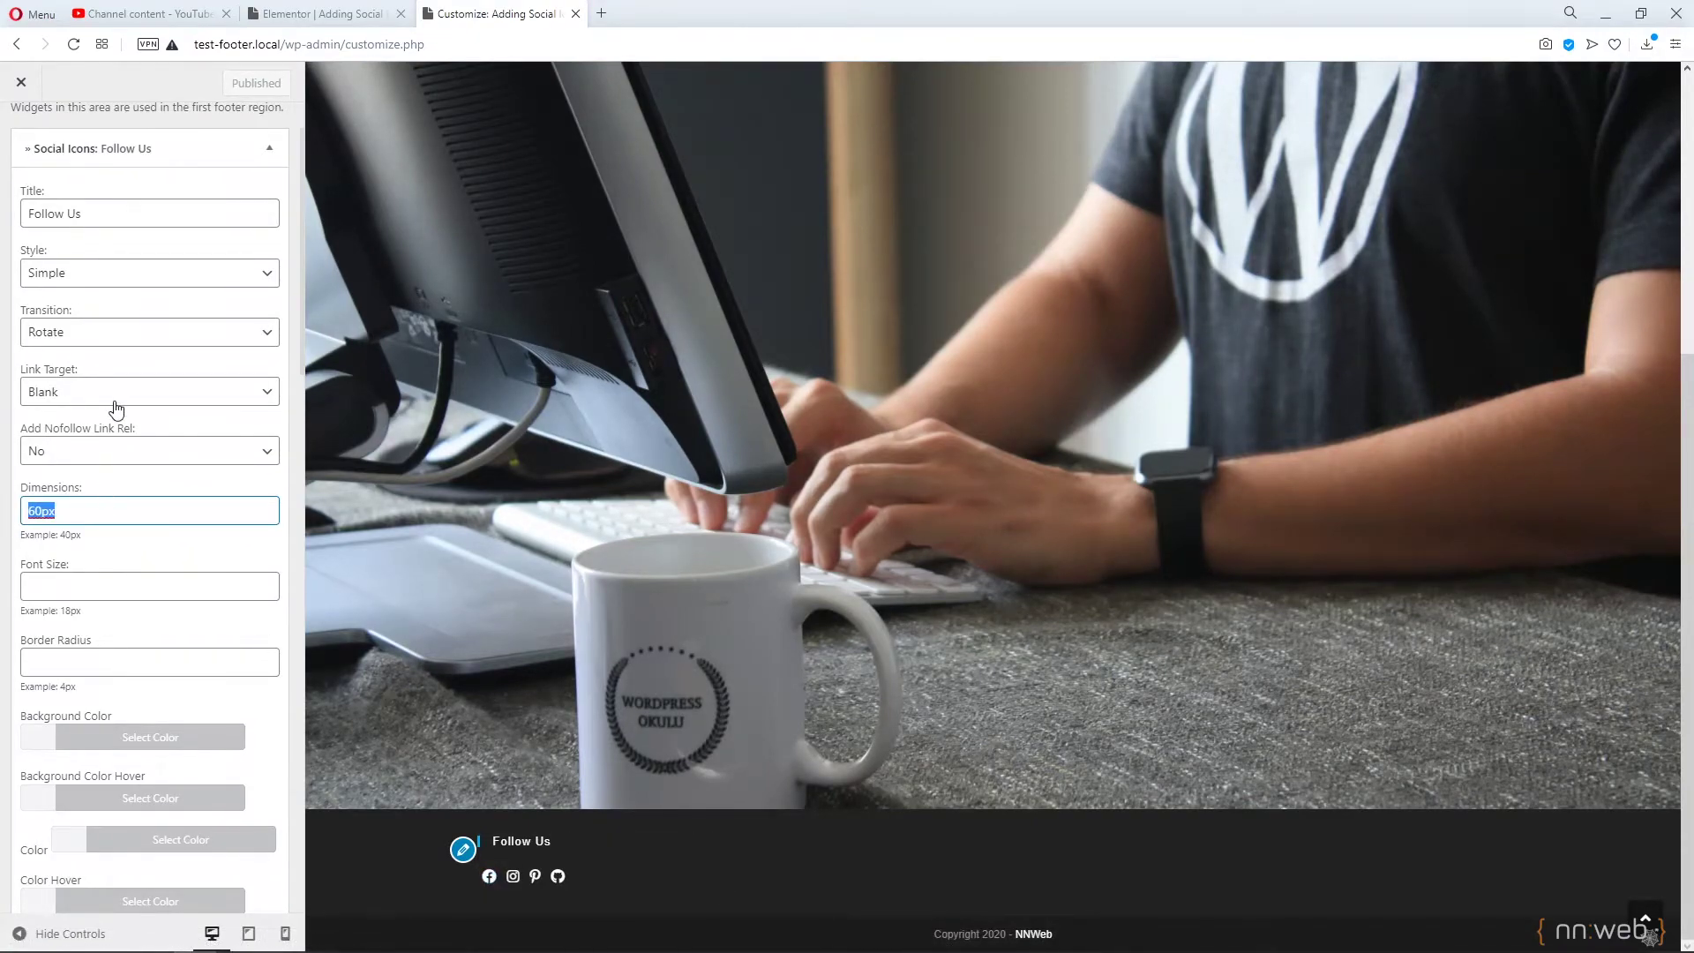
Switch the Follow Us icons to the Light style and change their dimensions from 60px to 70px.
click(118, 277)
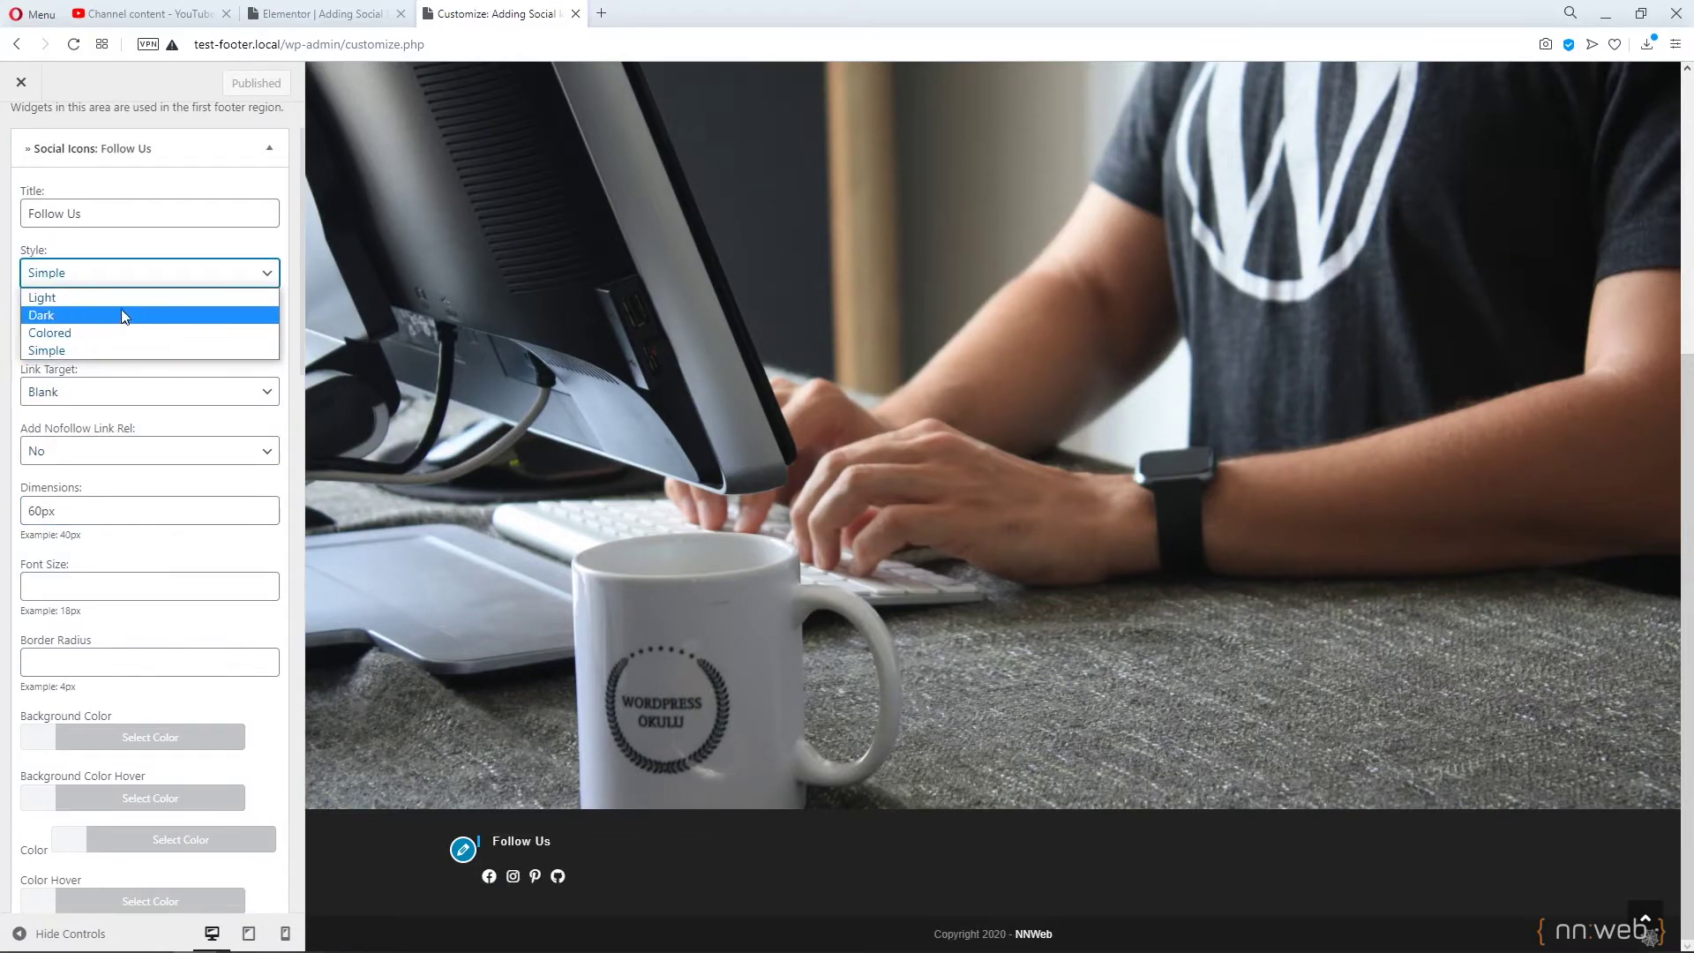
click(123, 298)
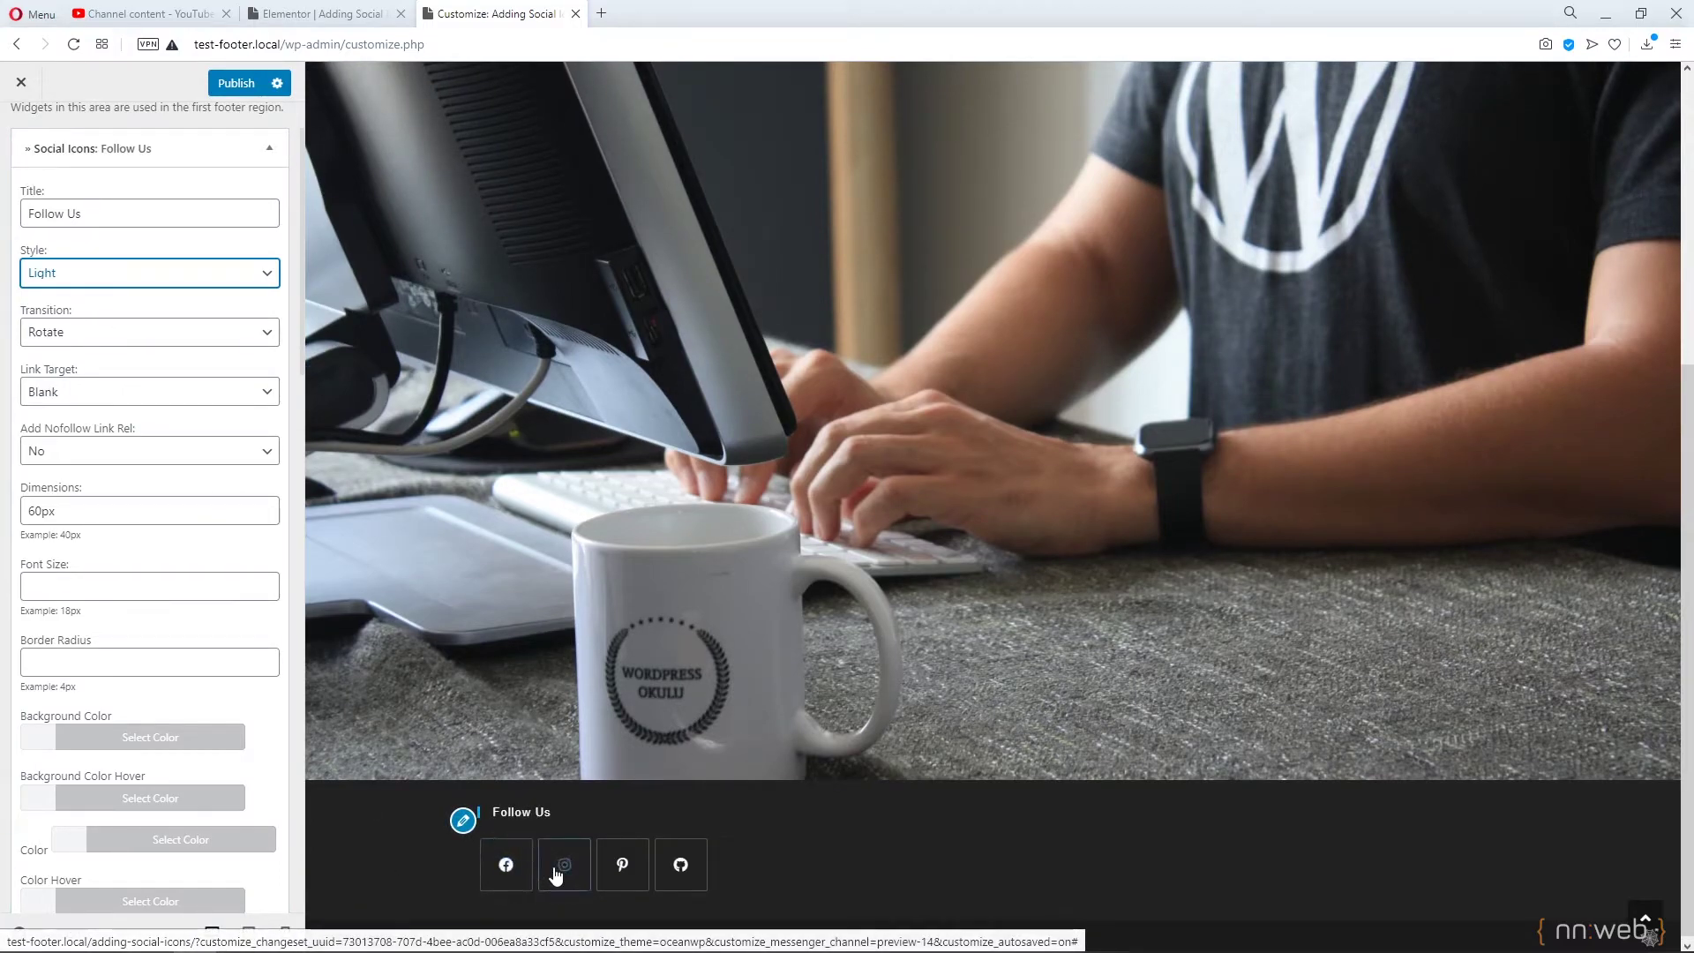
double_click(36, 509)
click(42, 521)
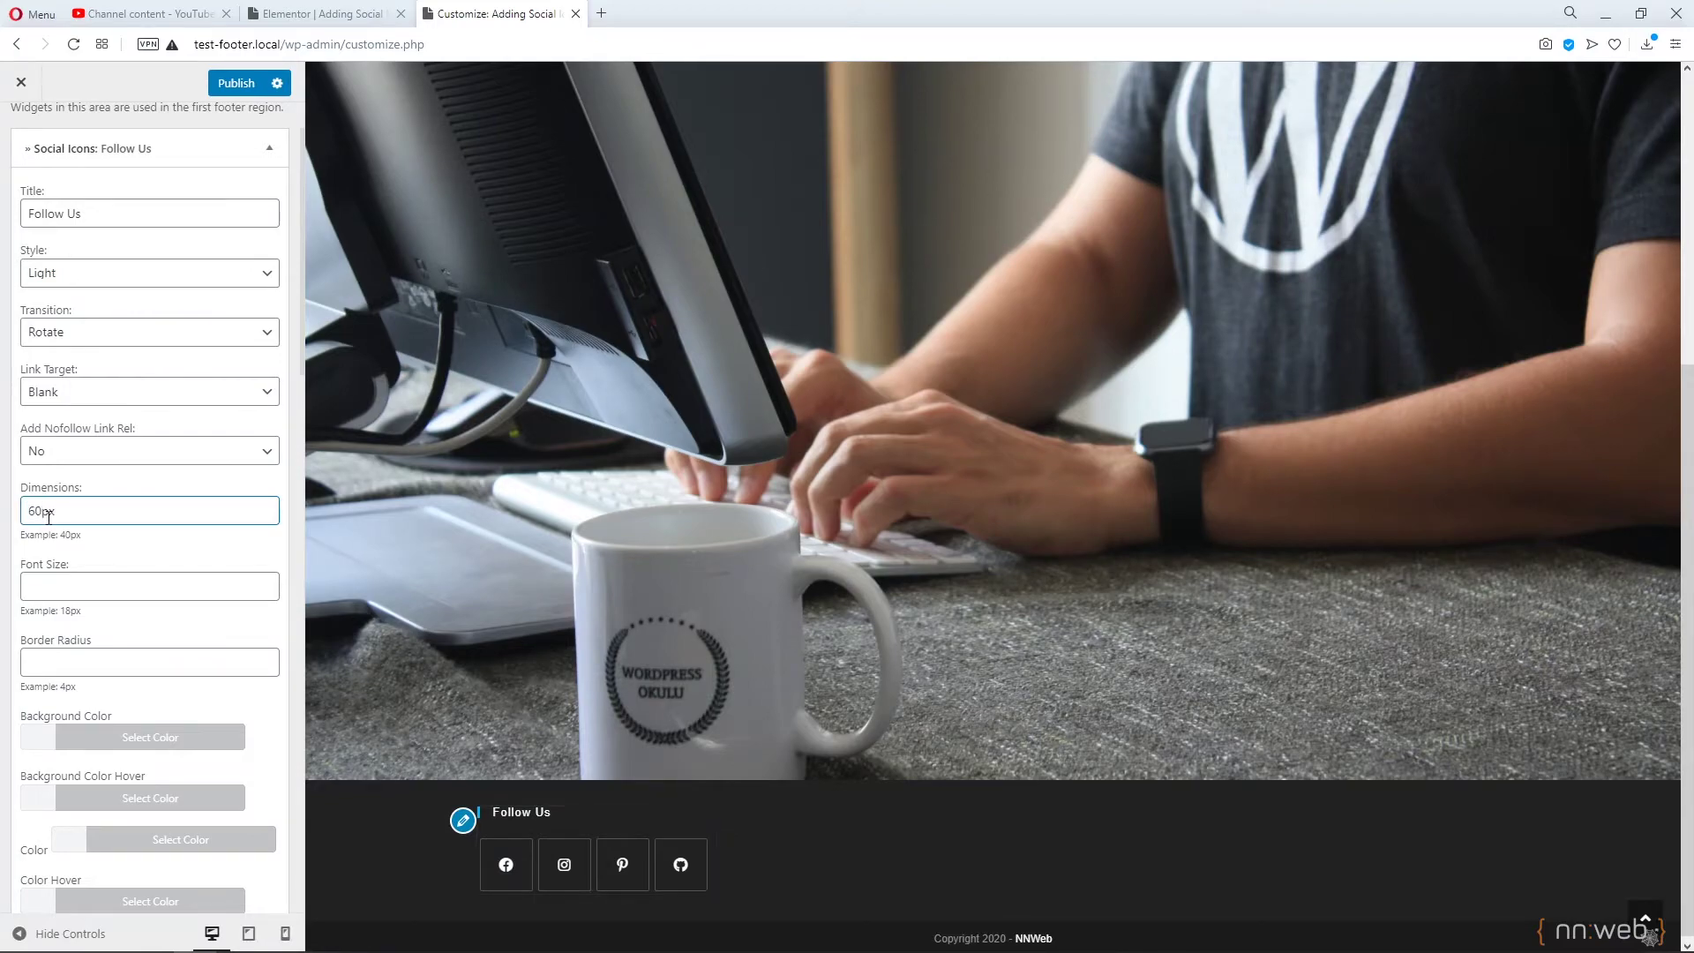
text(7)
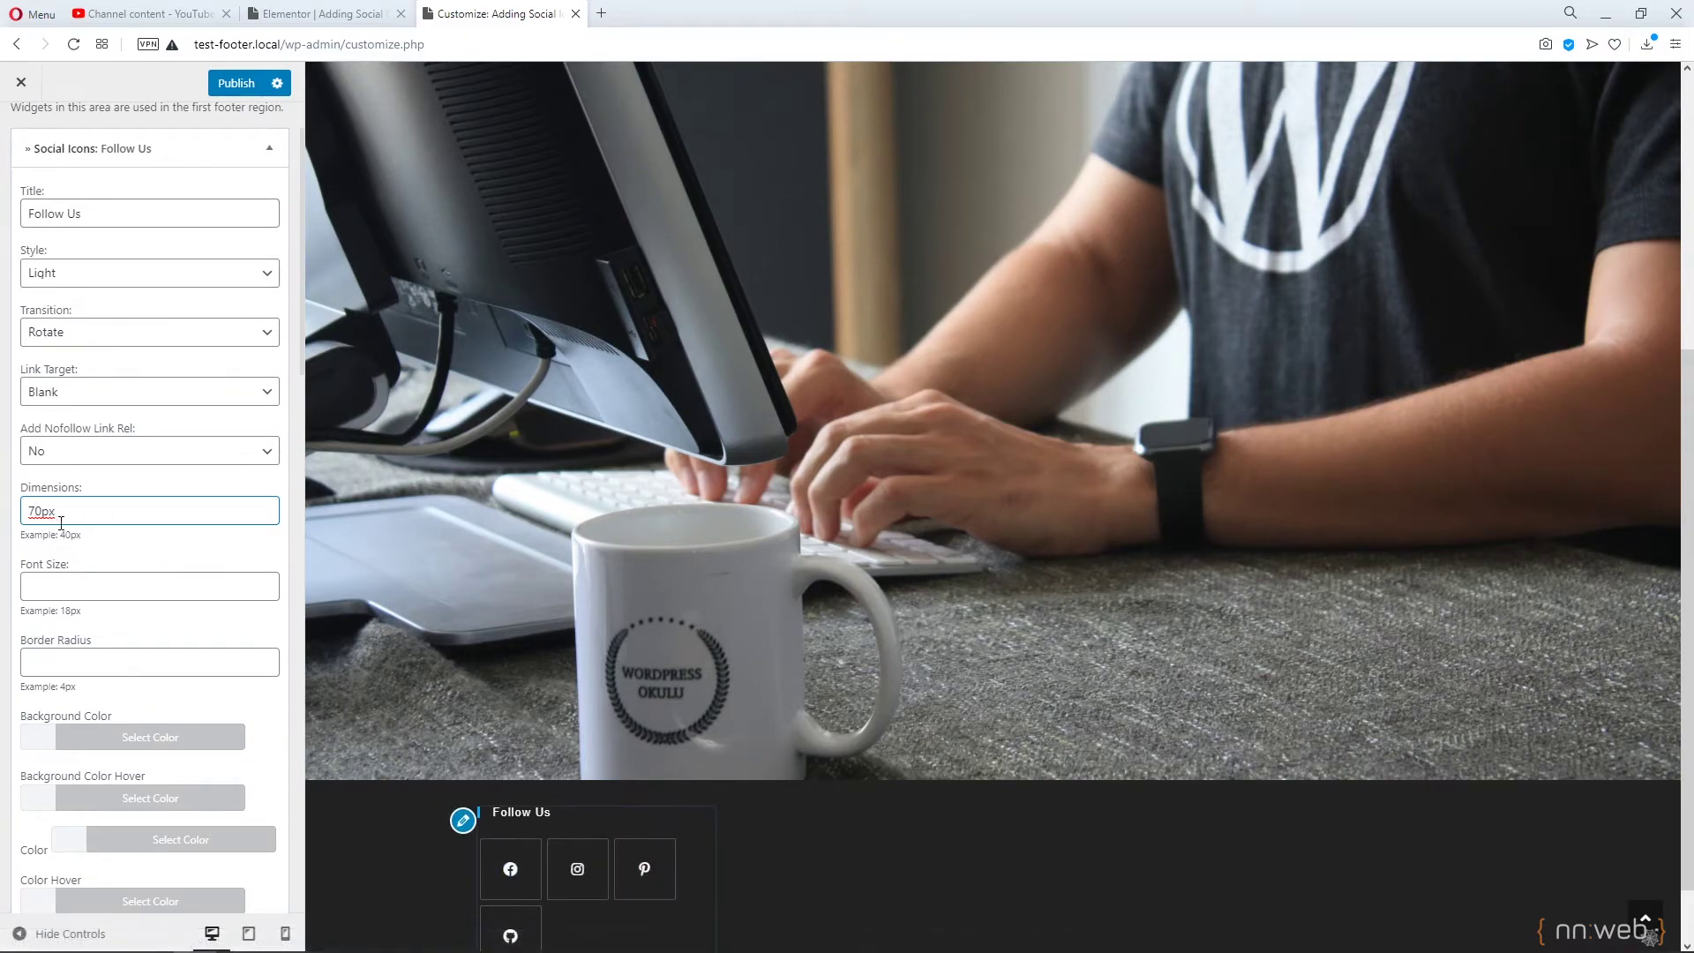
Clear the icon dimensions, keep the Rotate transition, and set the style back to Simple.
double_click(54, 512)
key(BackSpace)
click(121, 334)
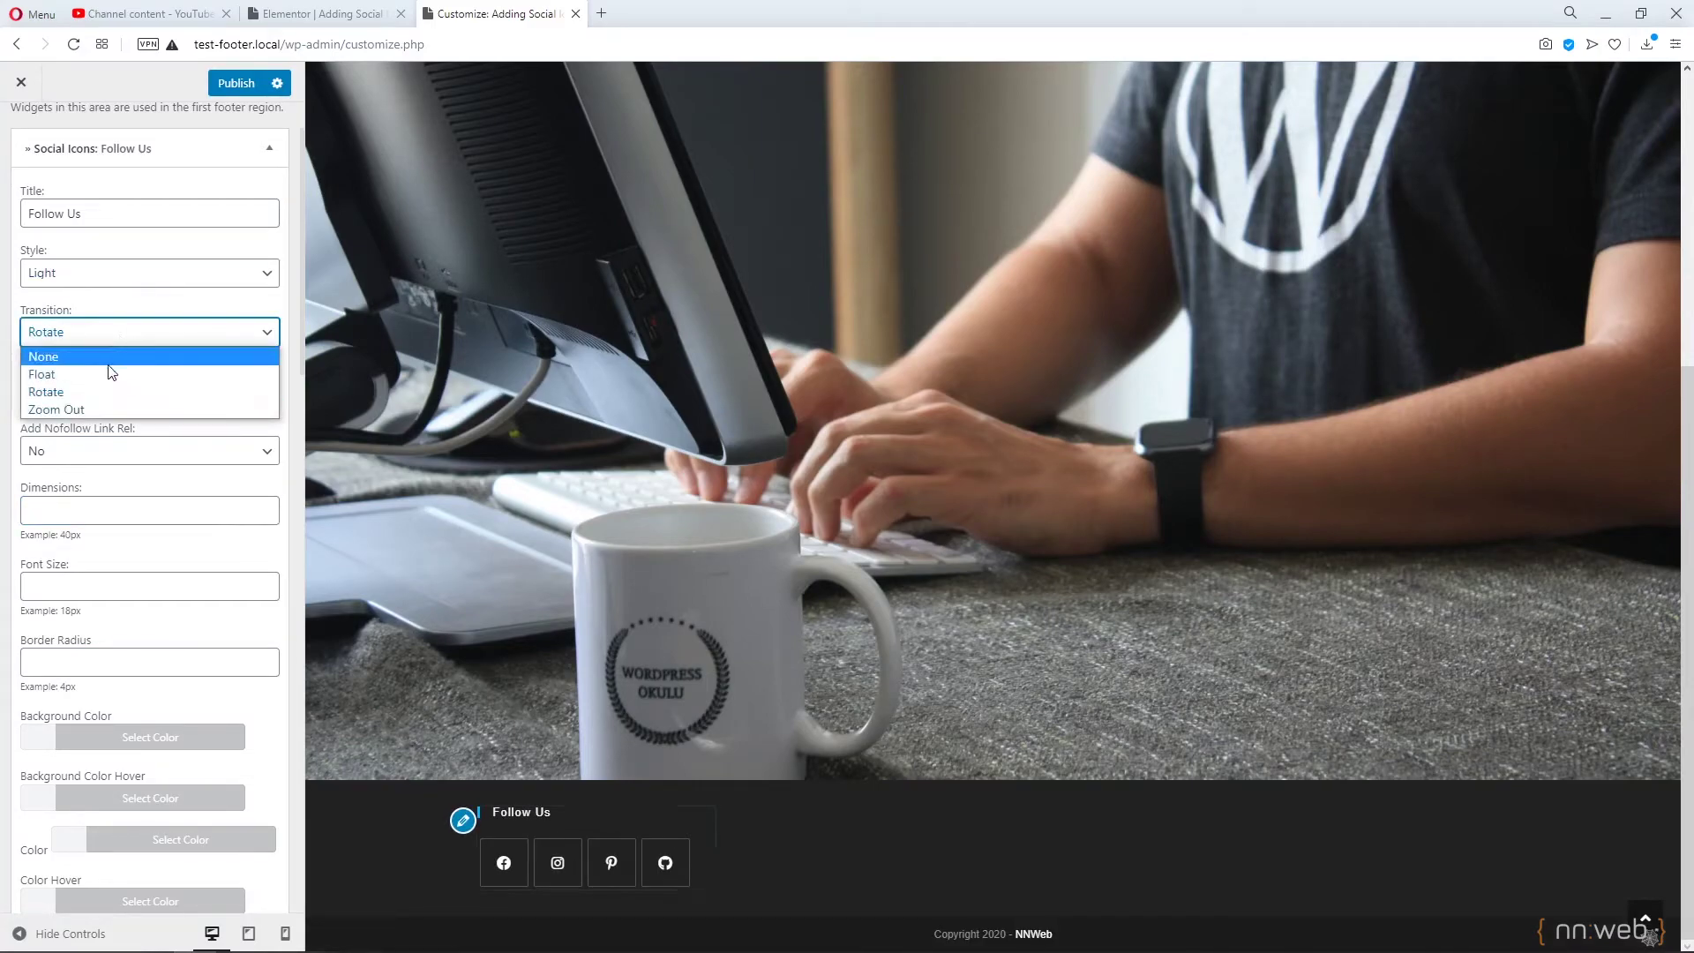
click(106, 332)
click(100, 282)
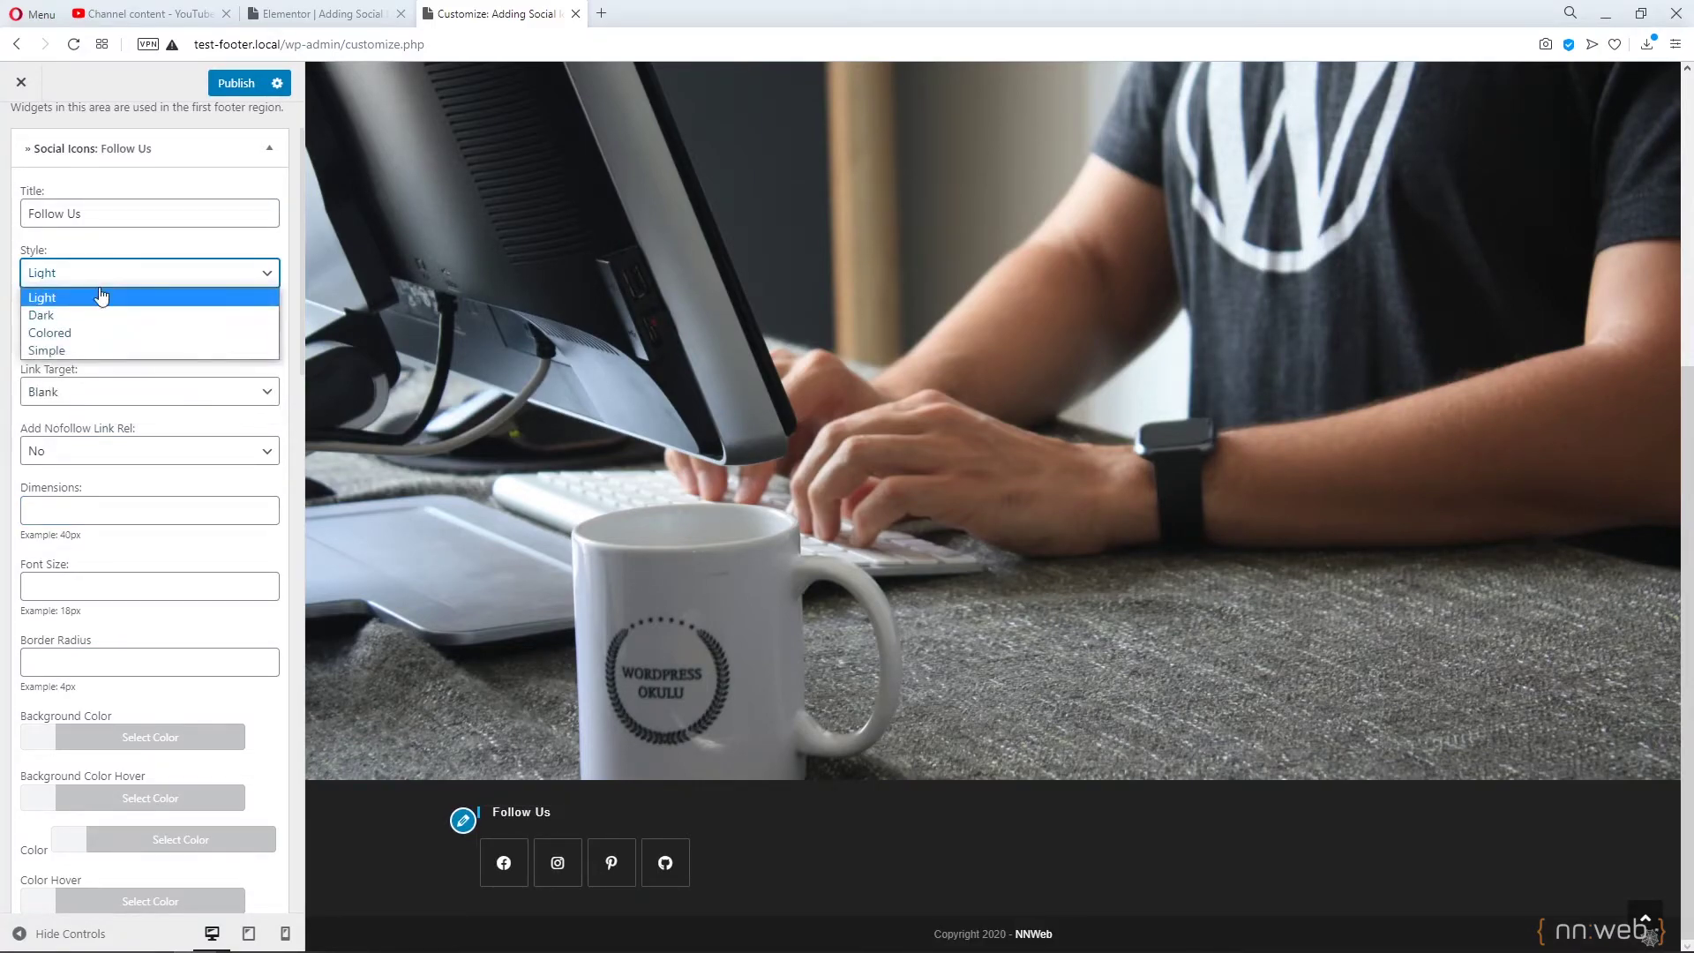
click(97, 347)
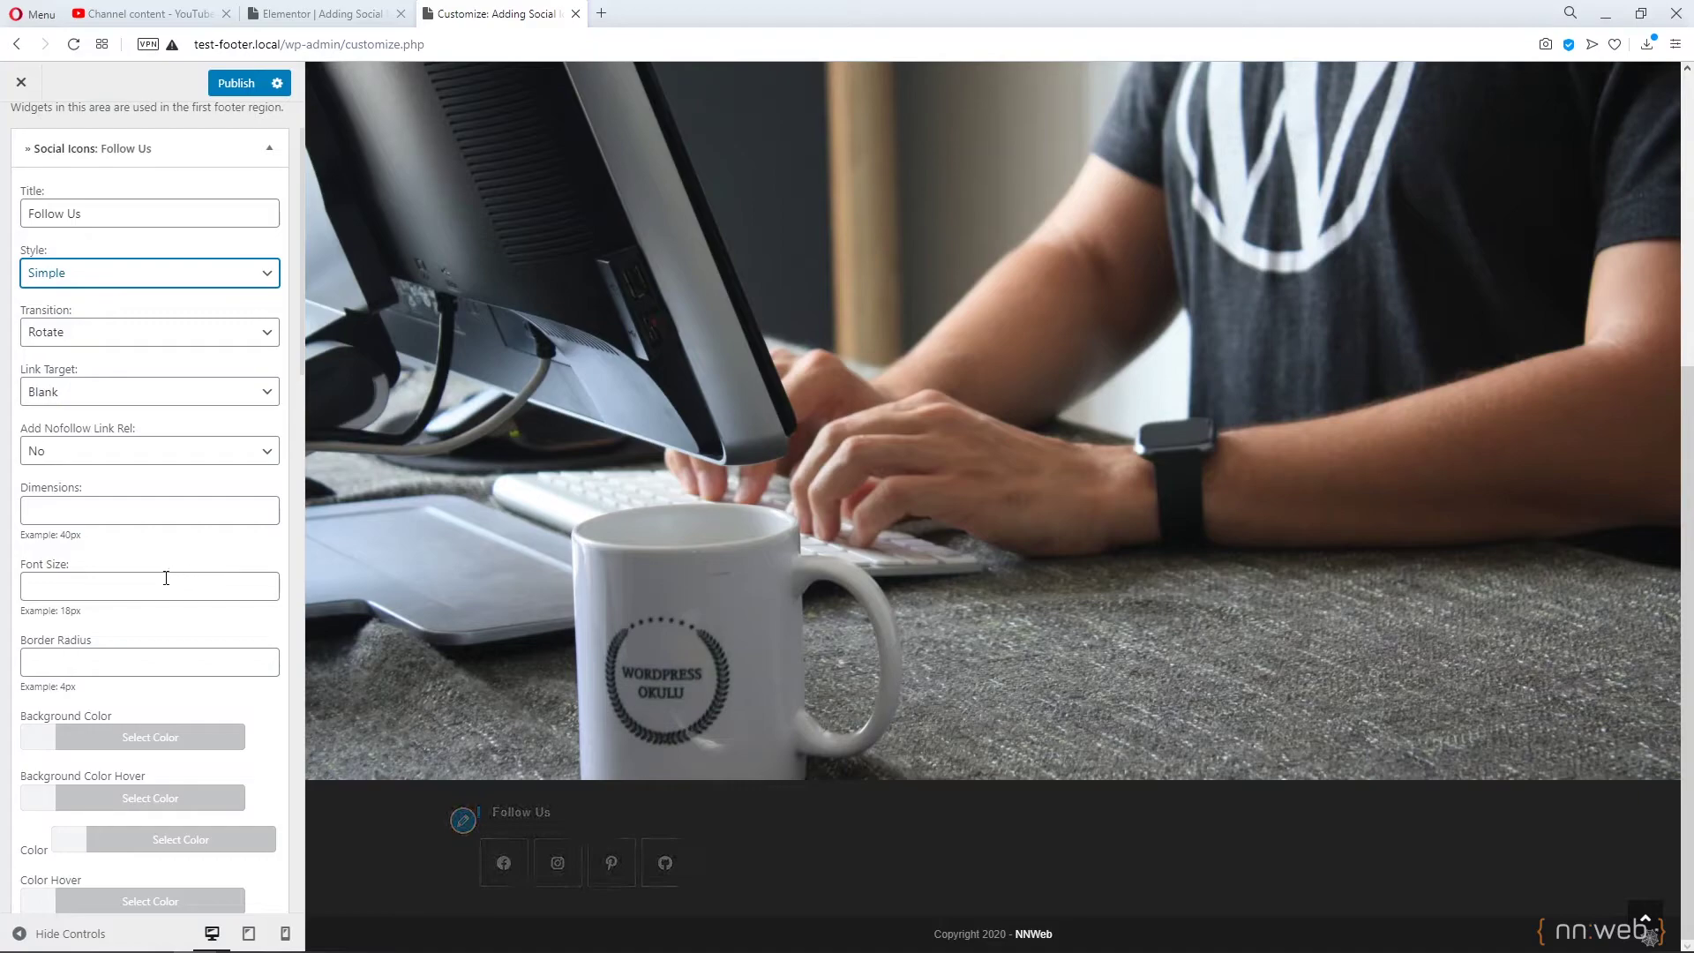
scroll(150, 534, down, 2)
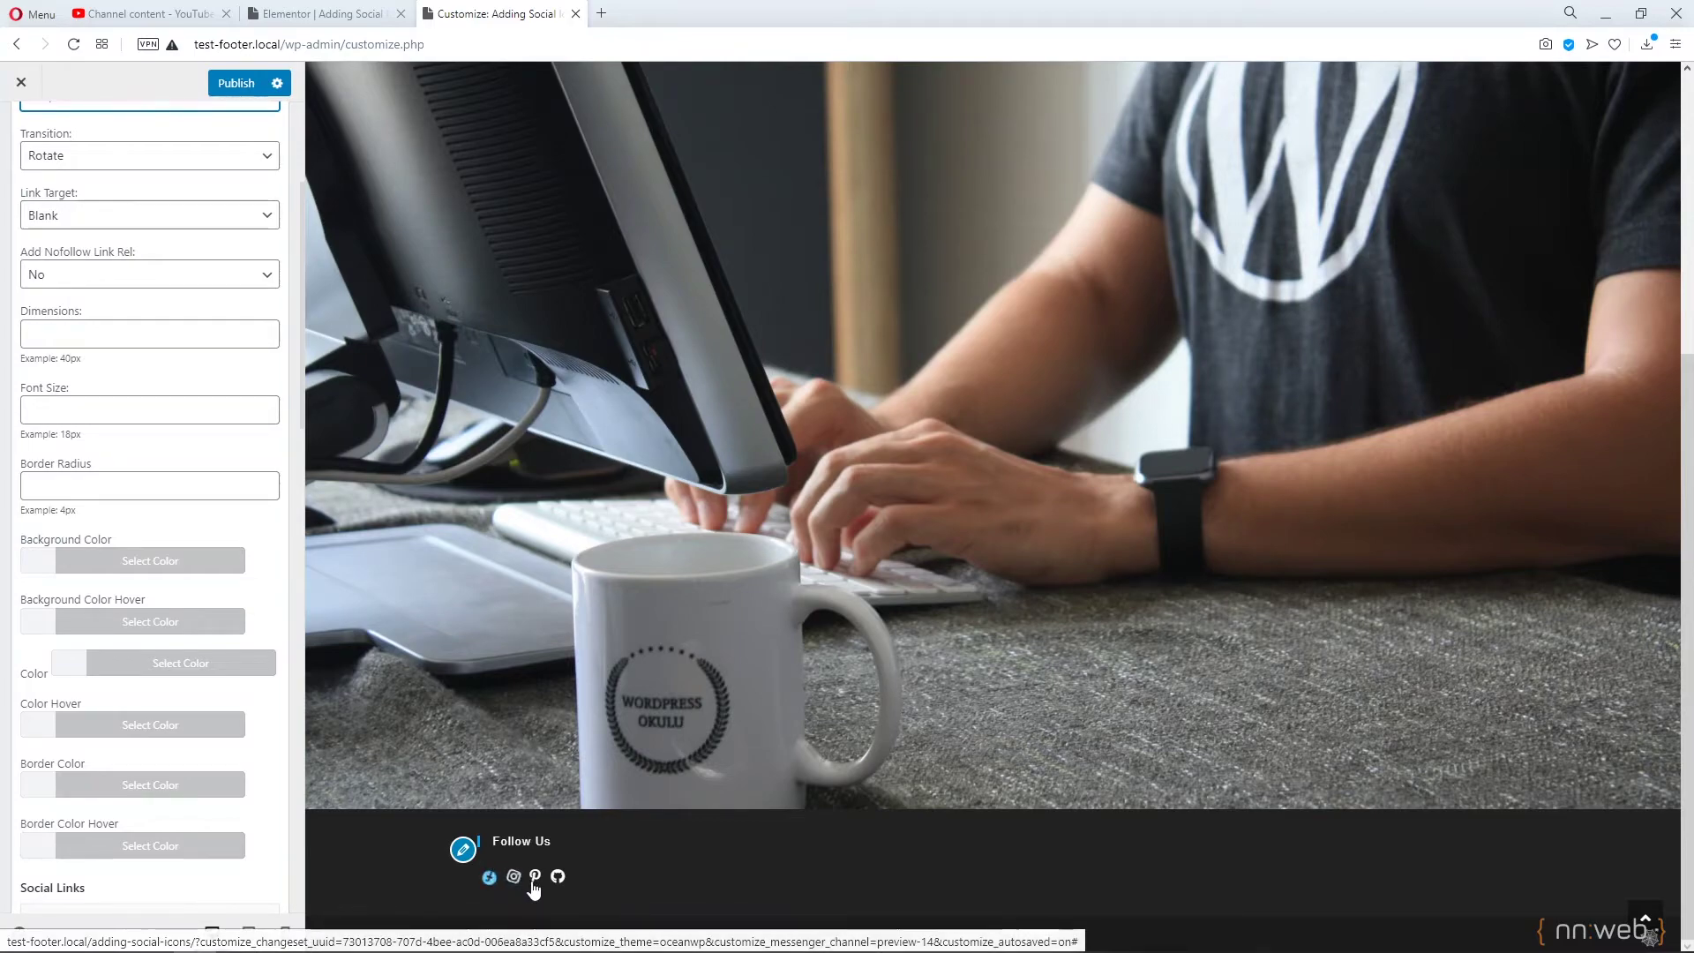
Enter 22px as the icons' font size, then clear the field again.
click(160, 418)
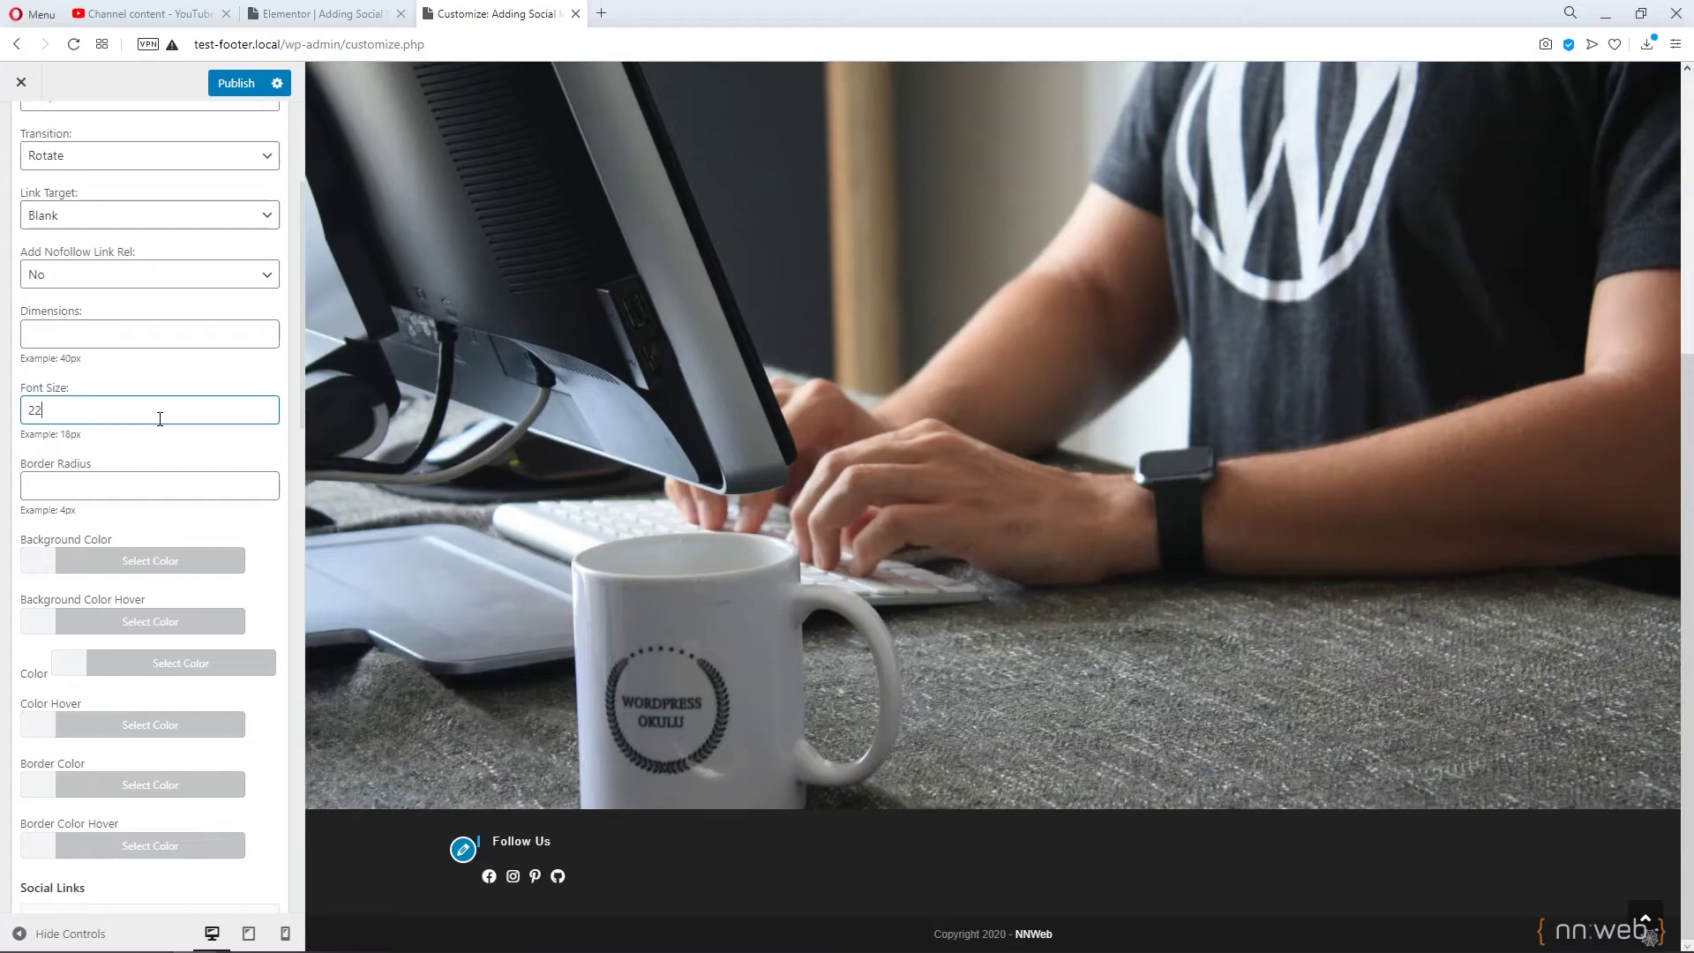
text(22px)
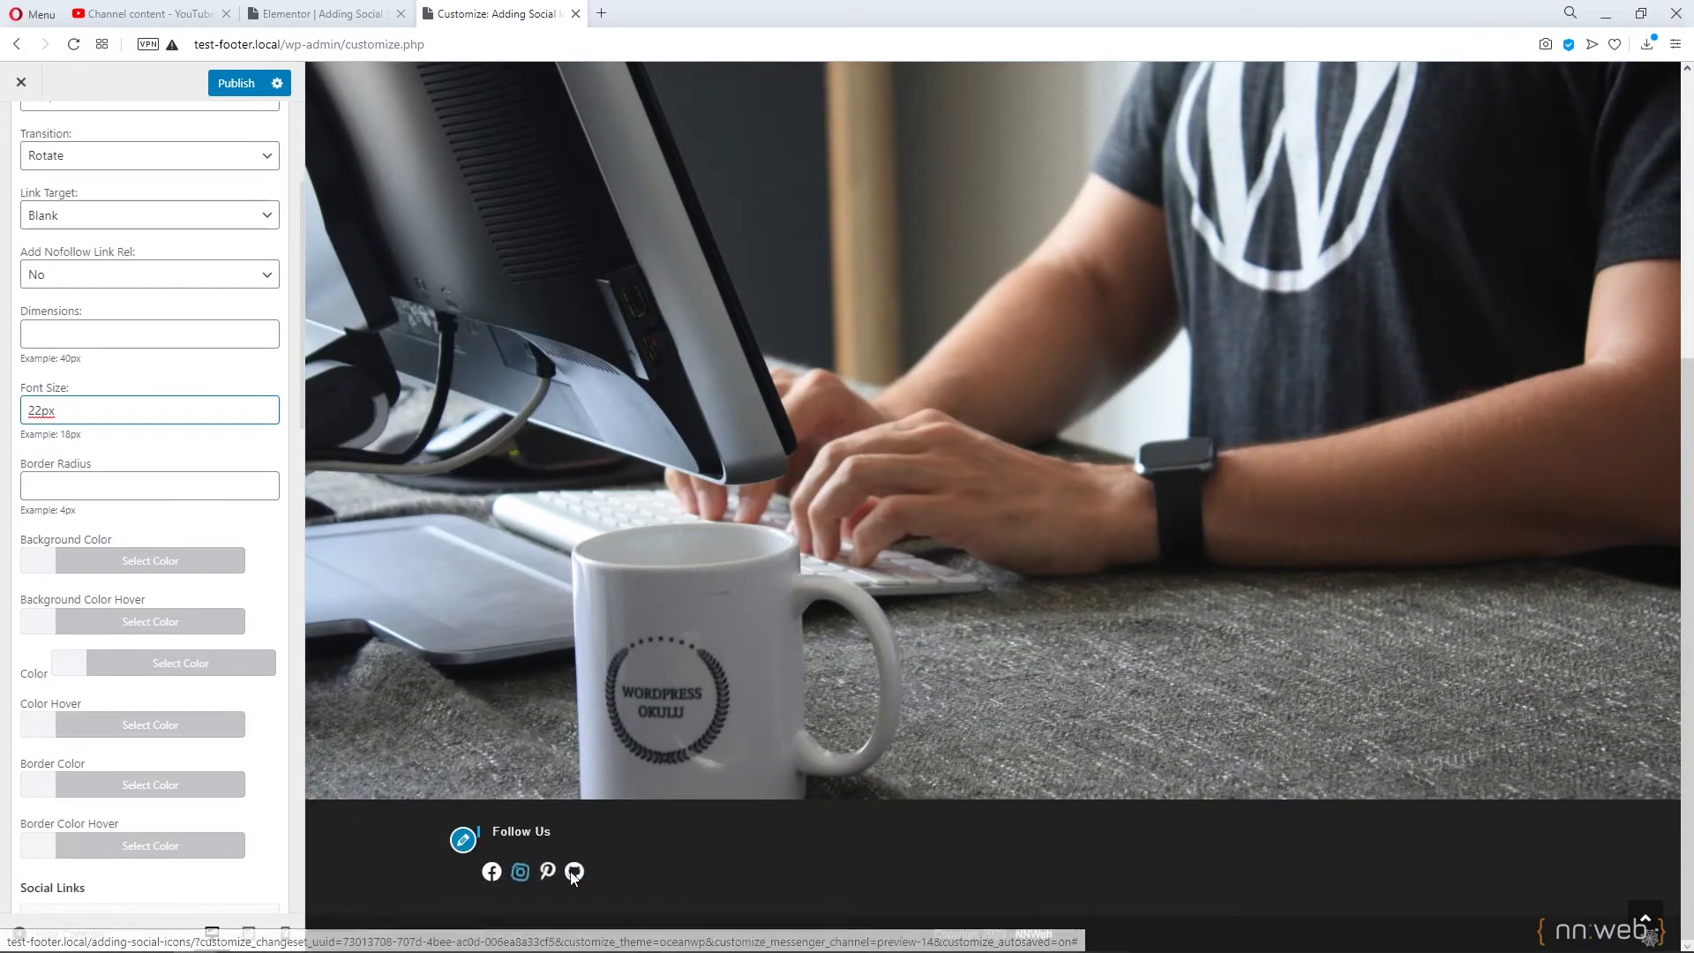
key(ctrl+a)
key(BackSpace)
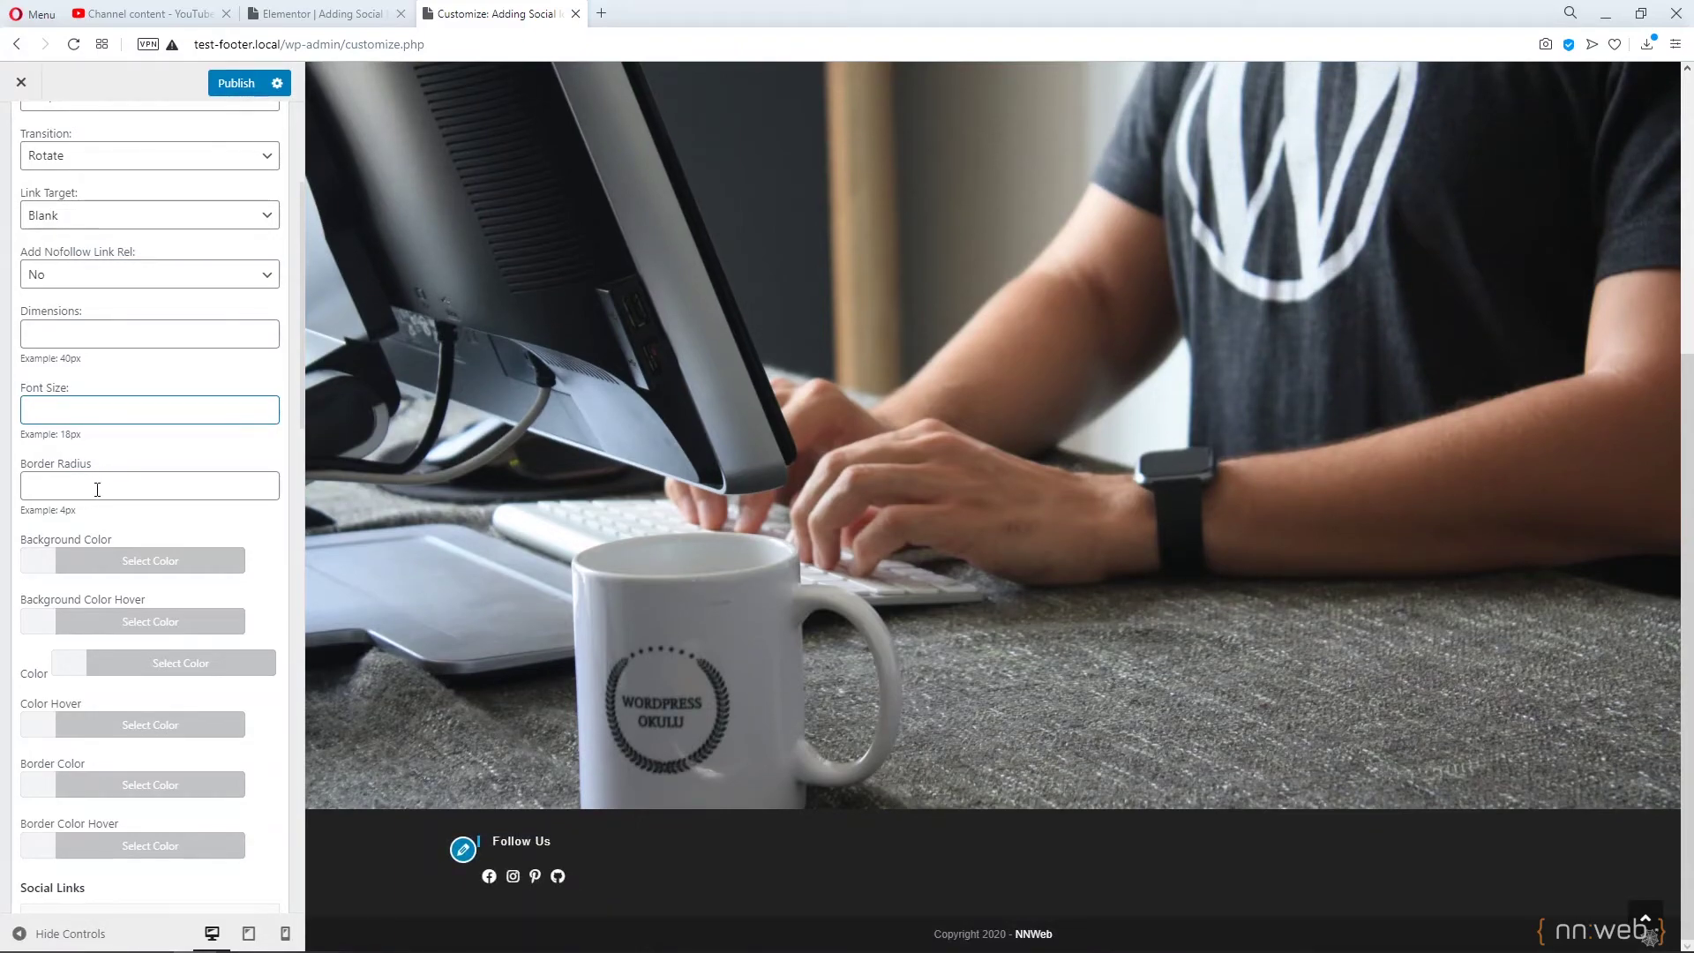
Review the link target and transition options, leaving the transition on Rotate.
click(97, 490)
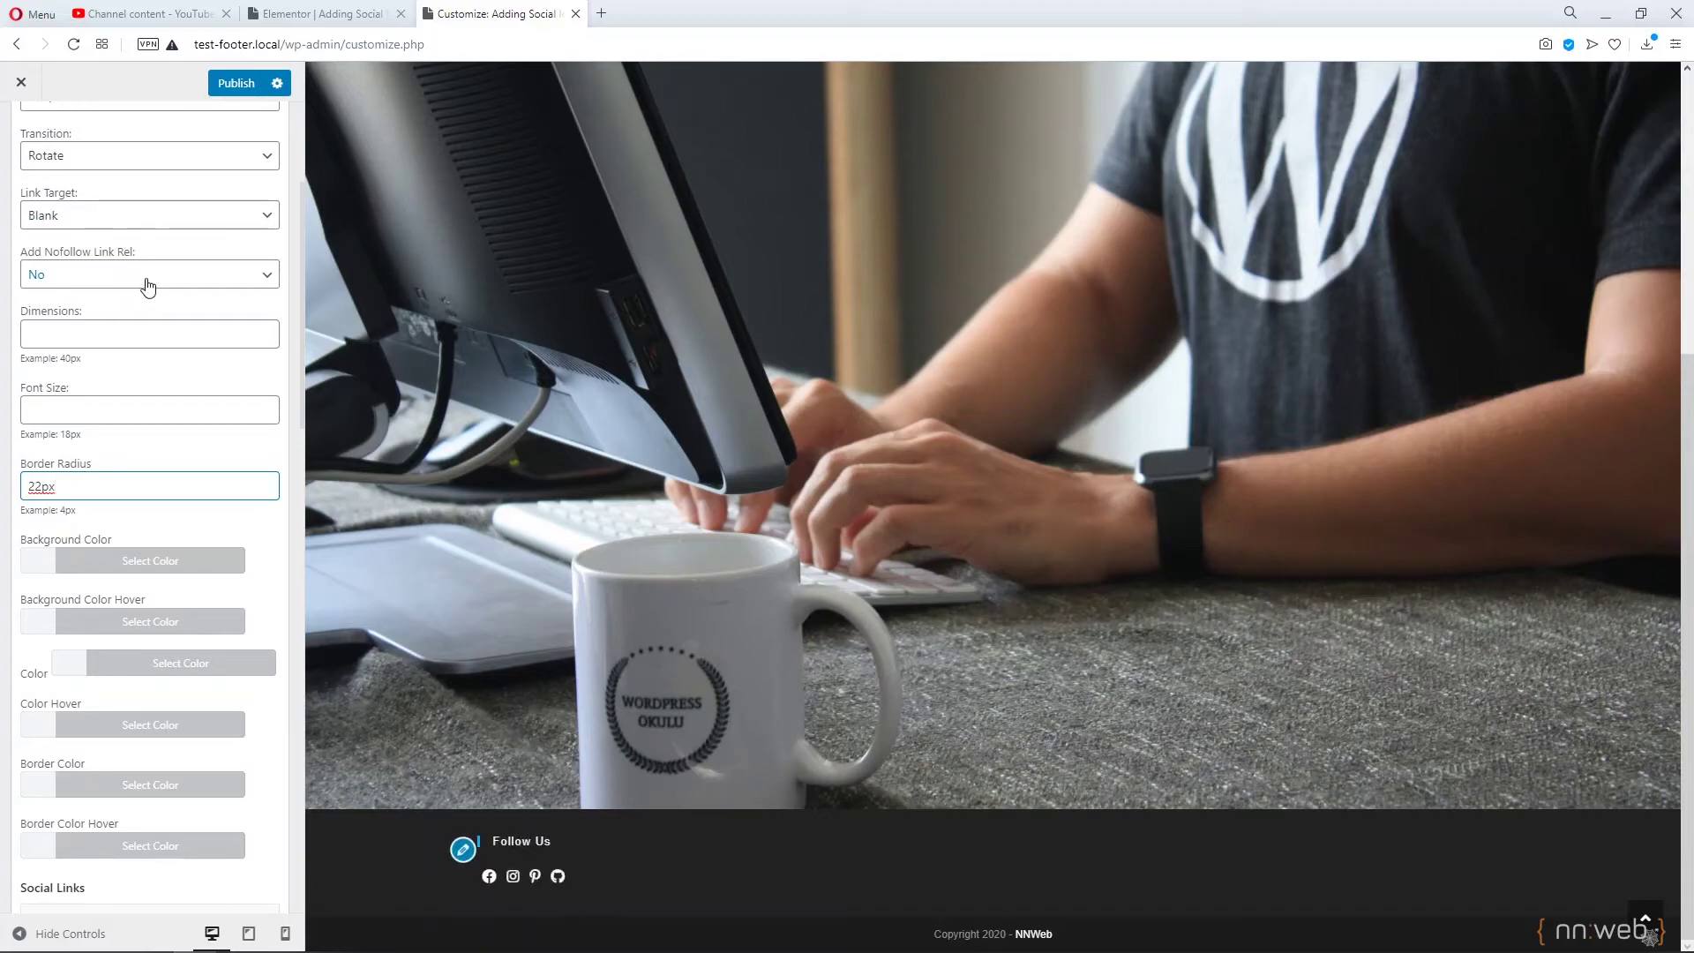
click(120, 222)
click(113, 164)
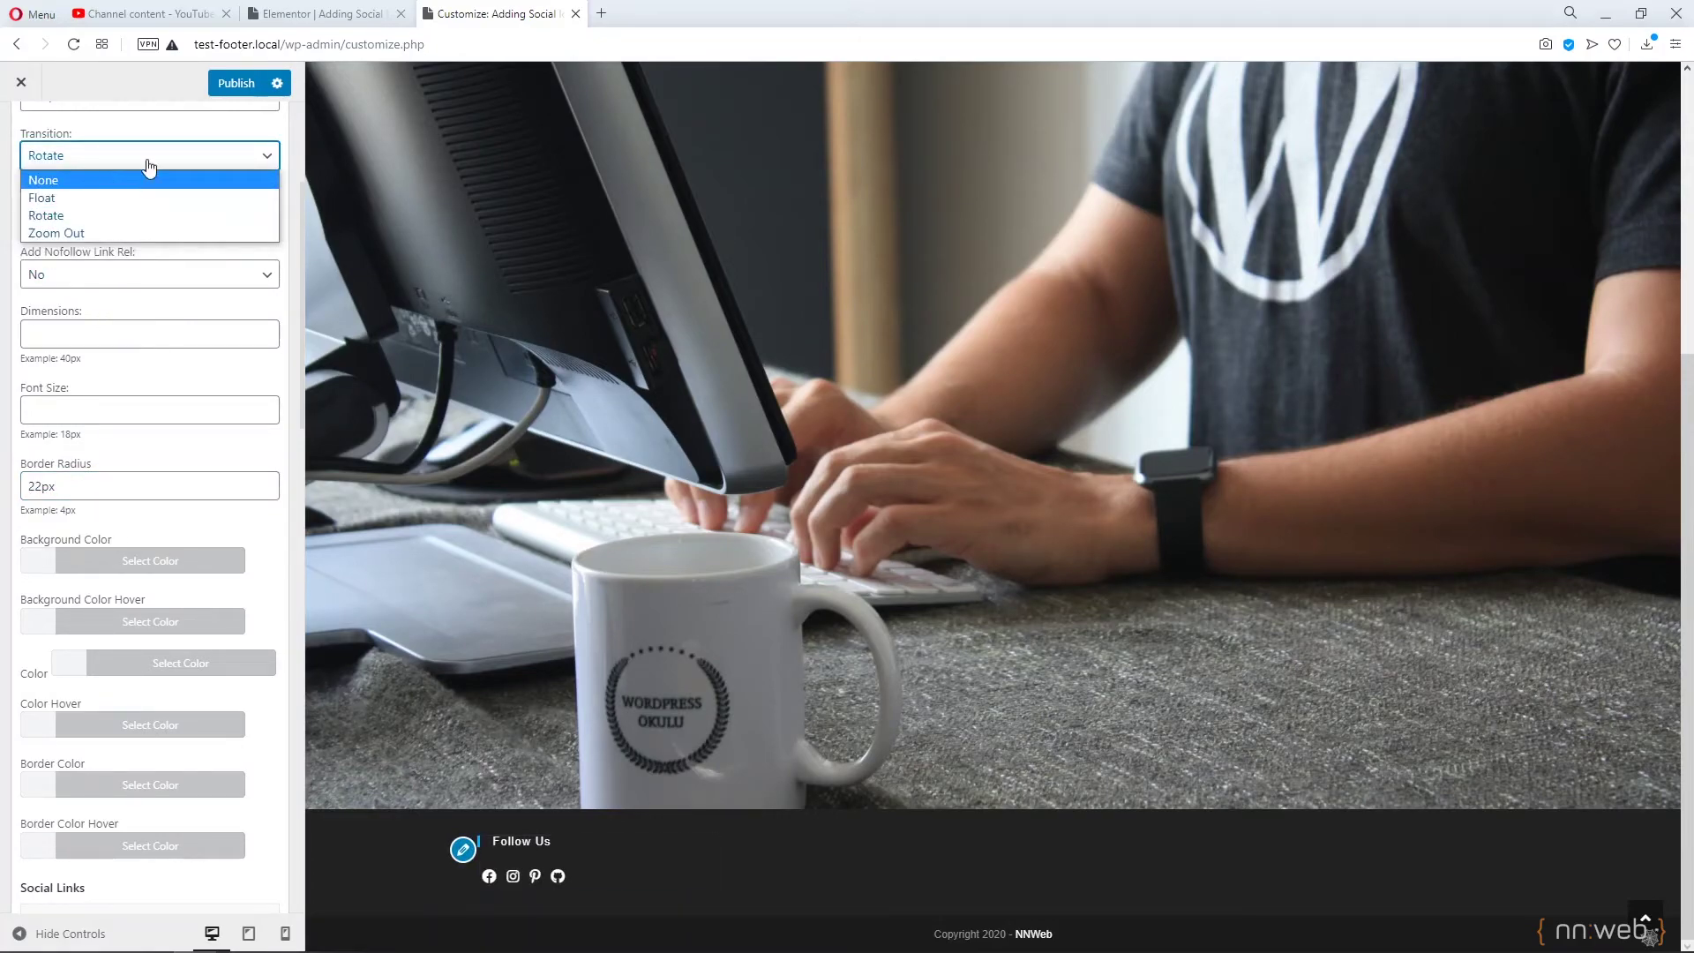
click(155, 164)
scroll(163, 168, up, 3)
Set the icon style to Light and delete the 22px border radius value.
click(150, 275)
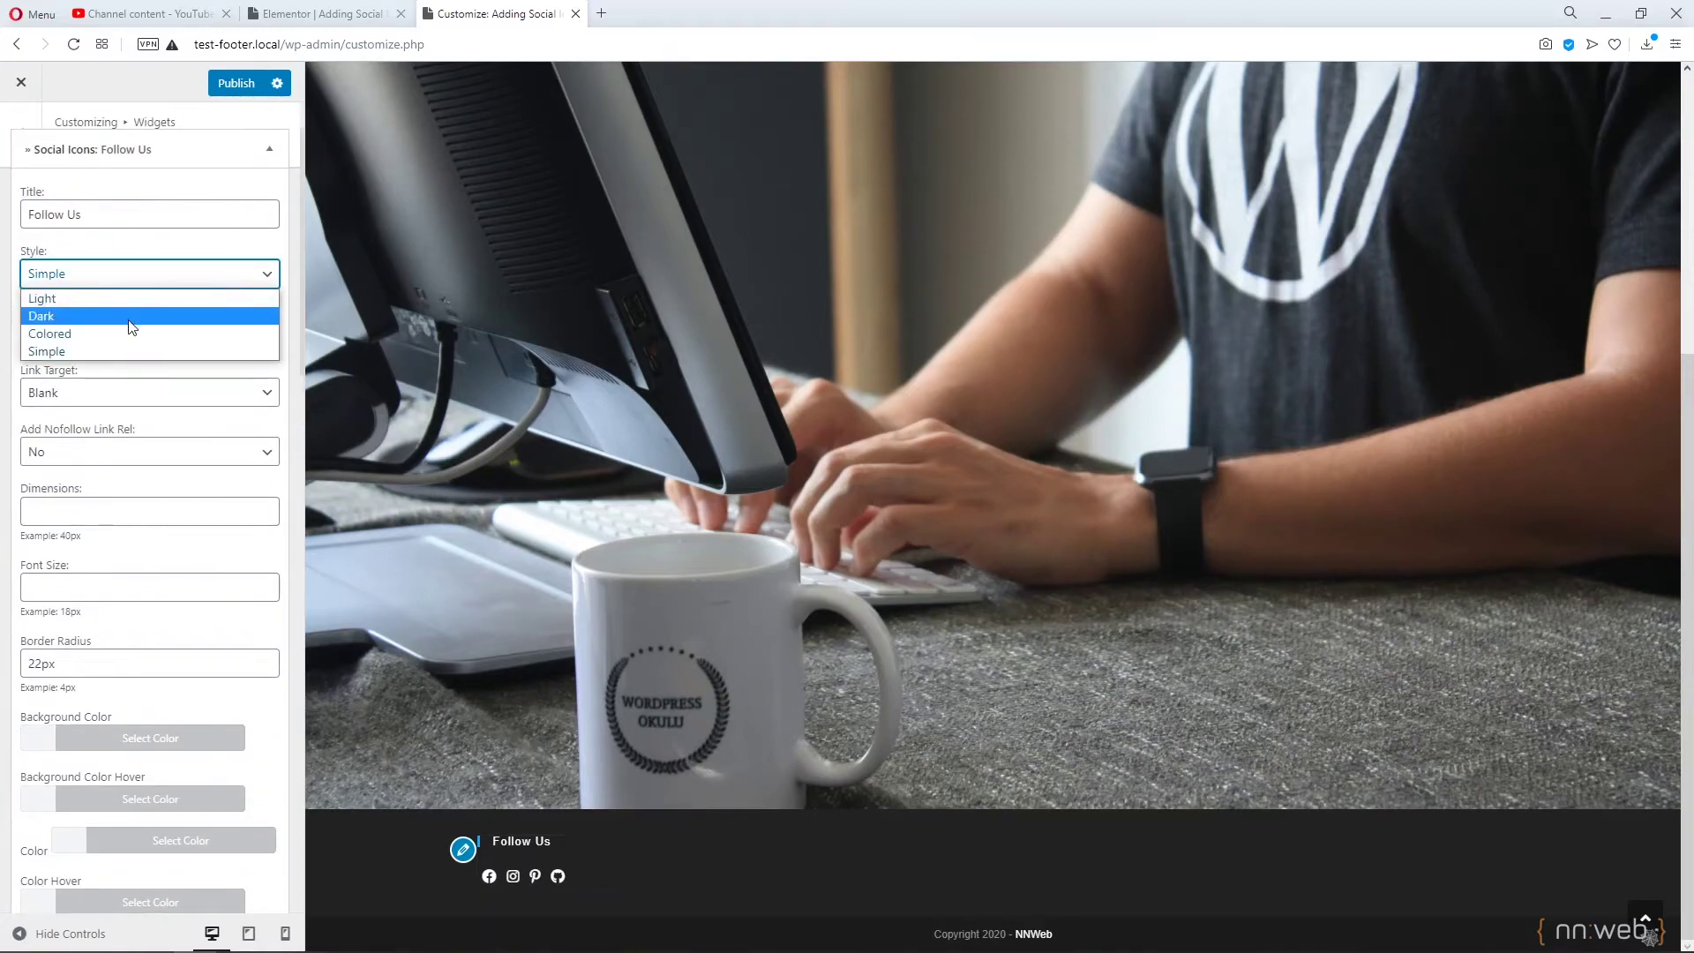
click(128, 302)
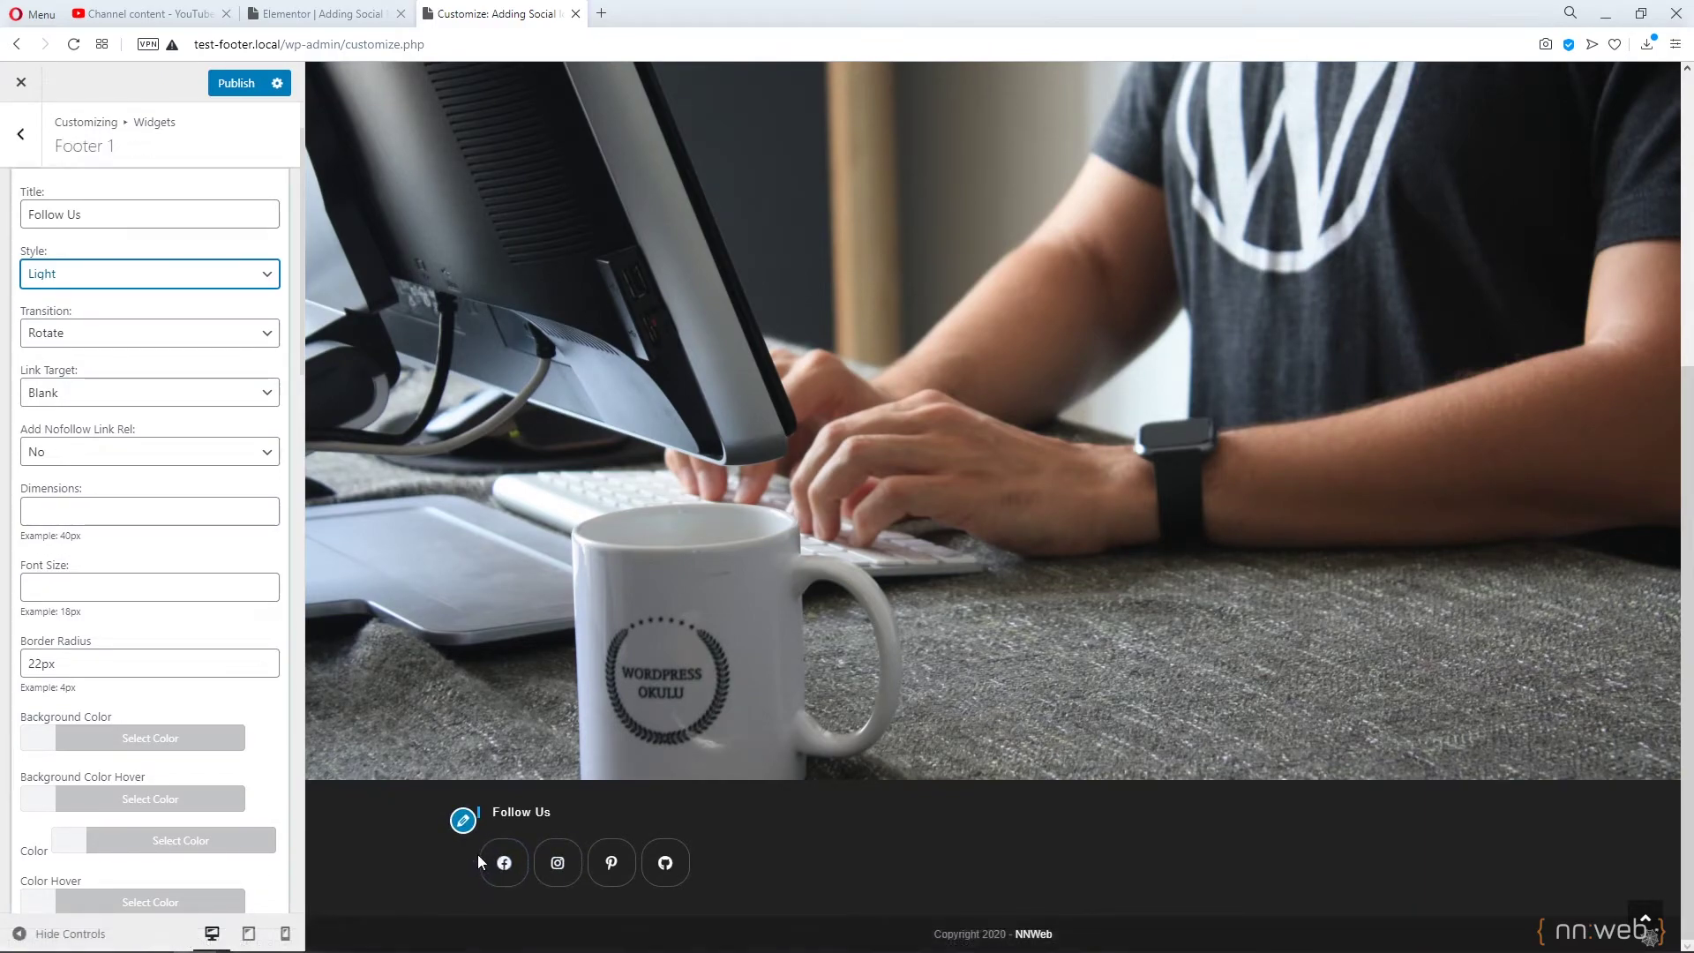
click(27, 668)
double_click(27, 668)
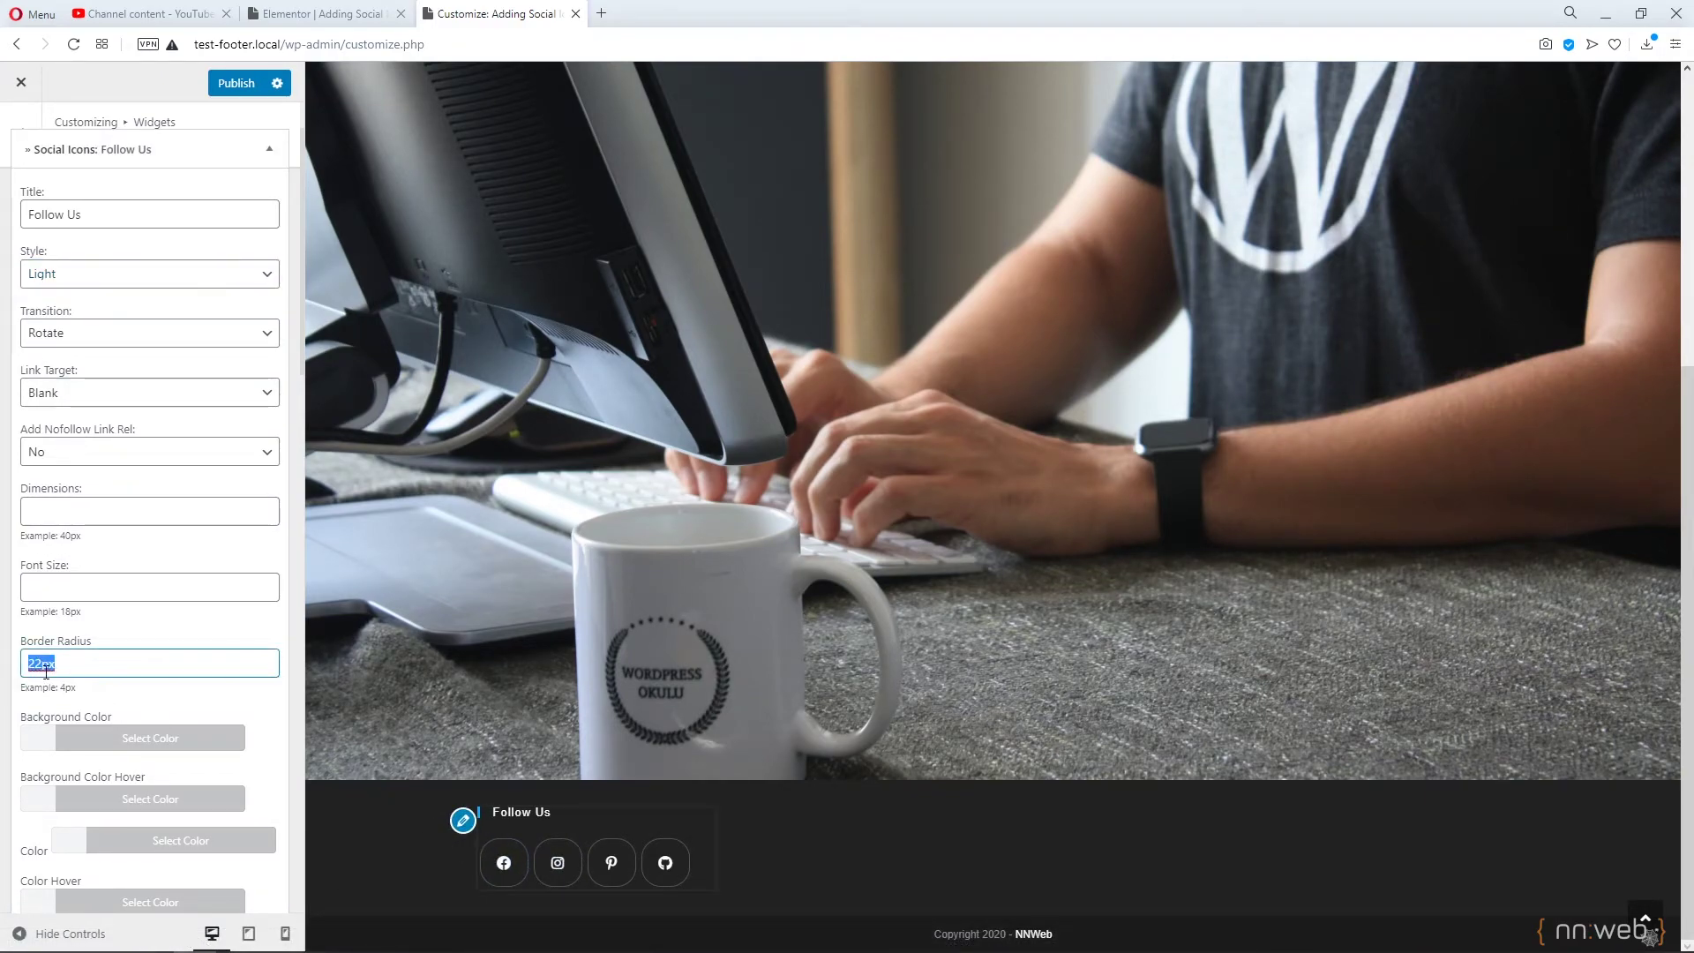
key(BackSpace)
Give the social icons a dark grey #686868 background, leaving the hover colour unchanged.
scroll(164, 697, down, 2)
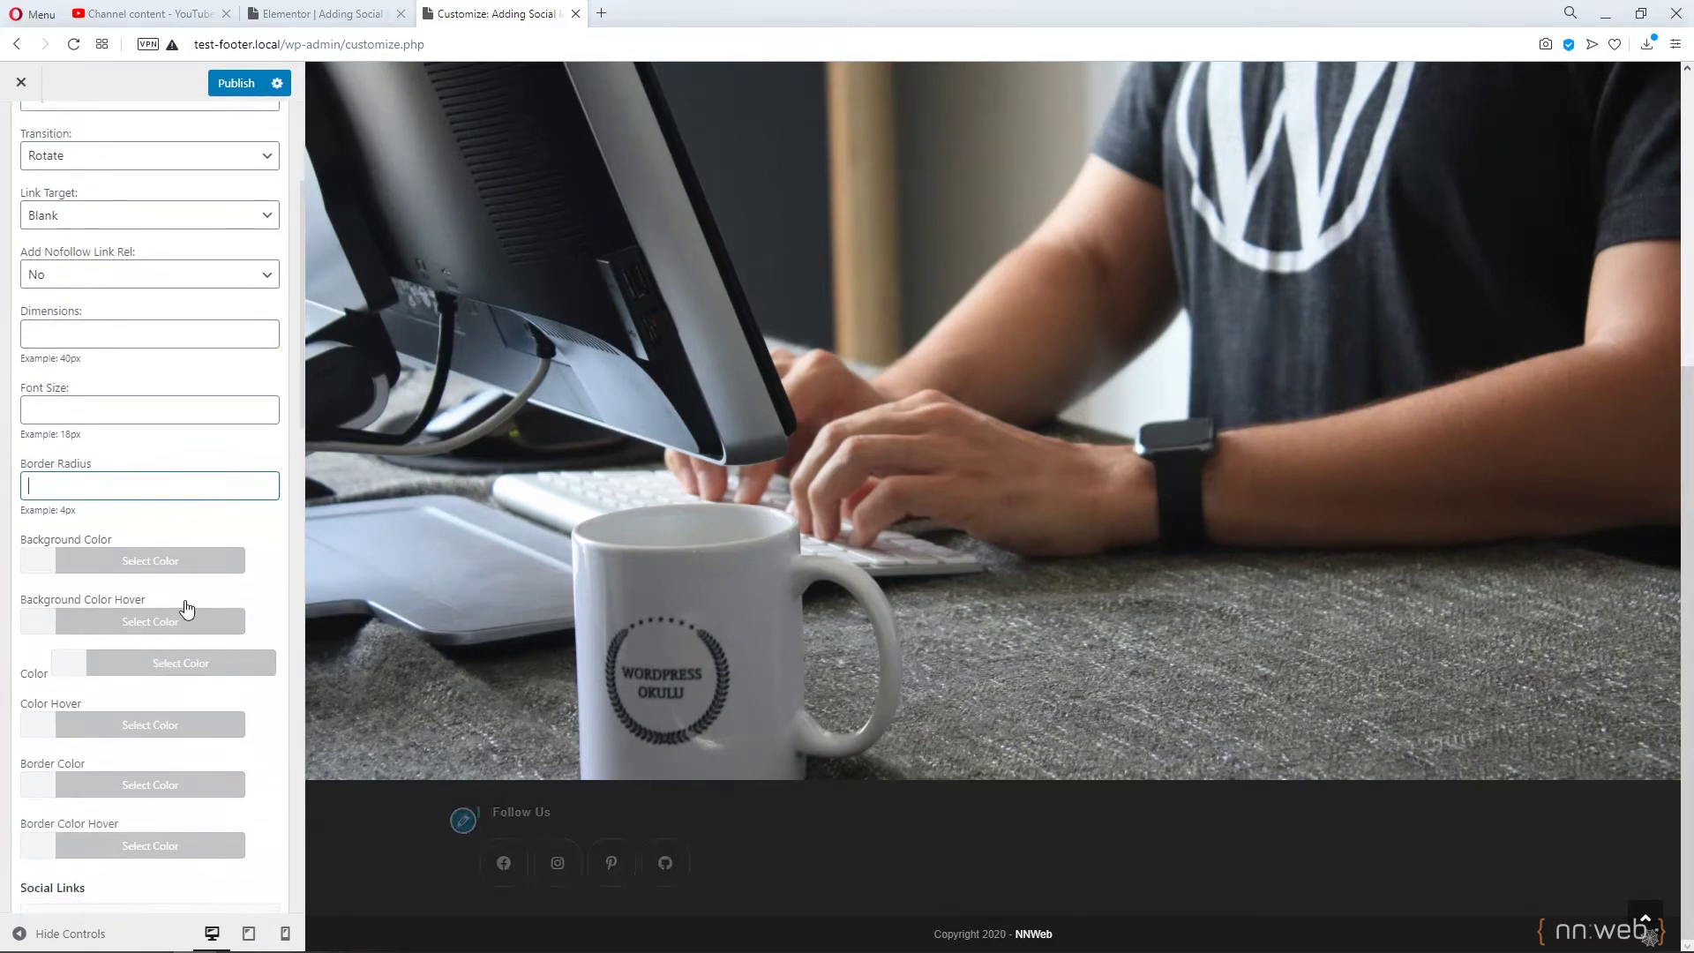
click(216, 564)
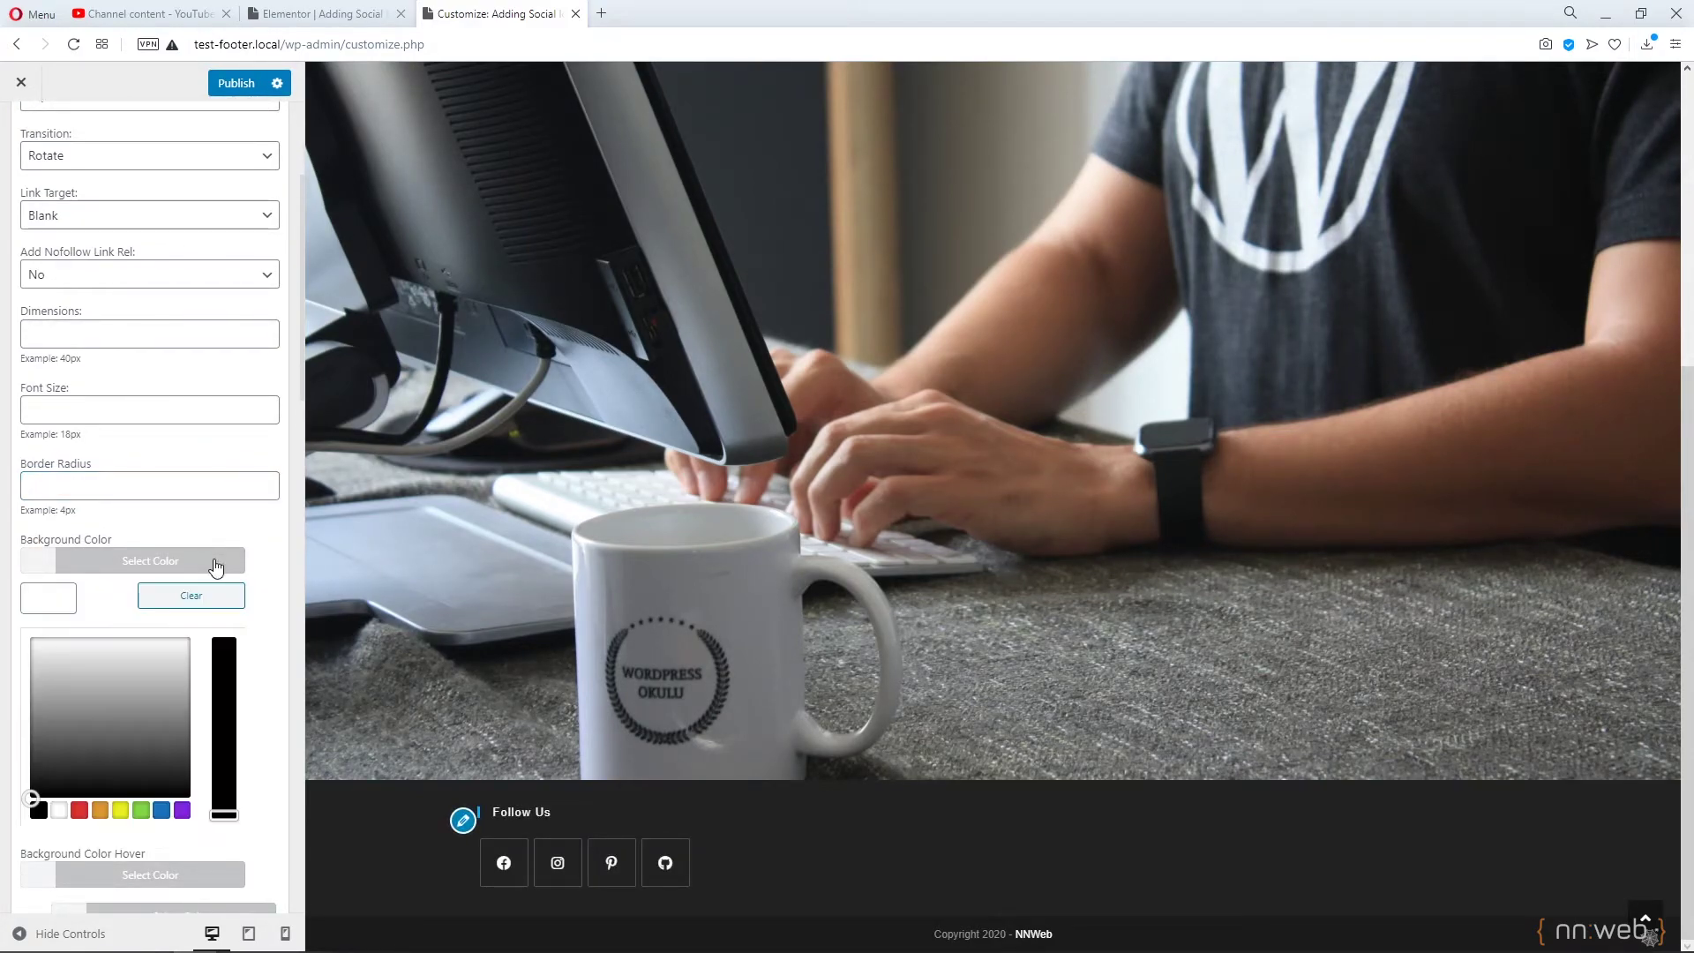
click(124, 732)
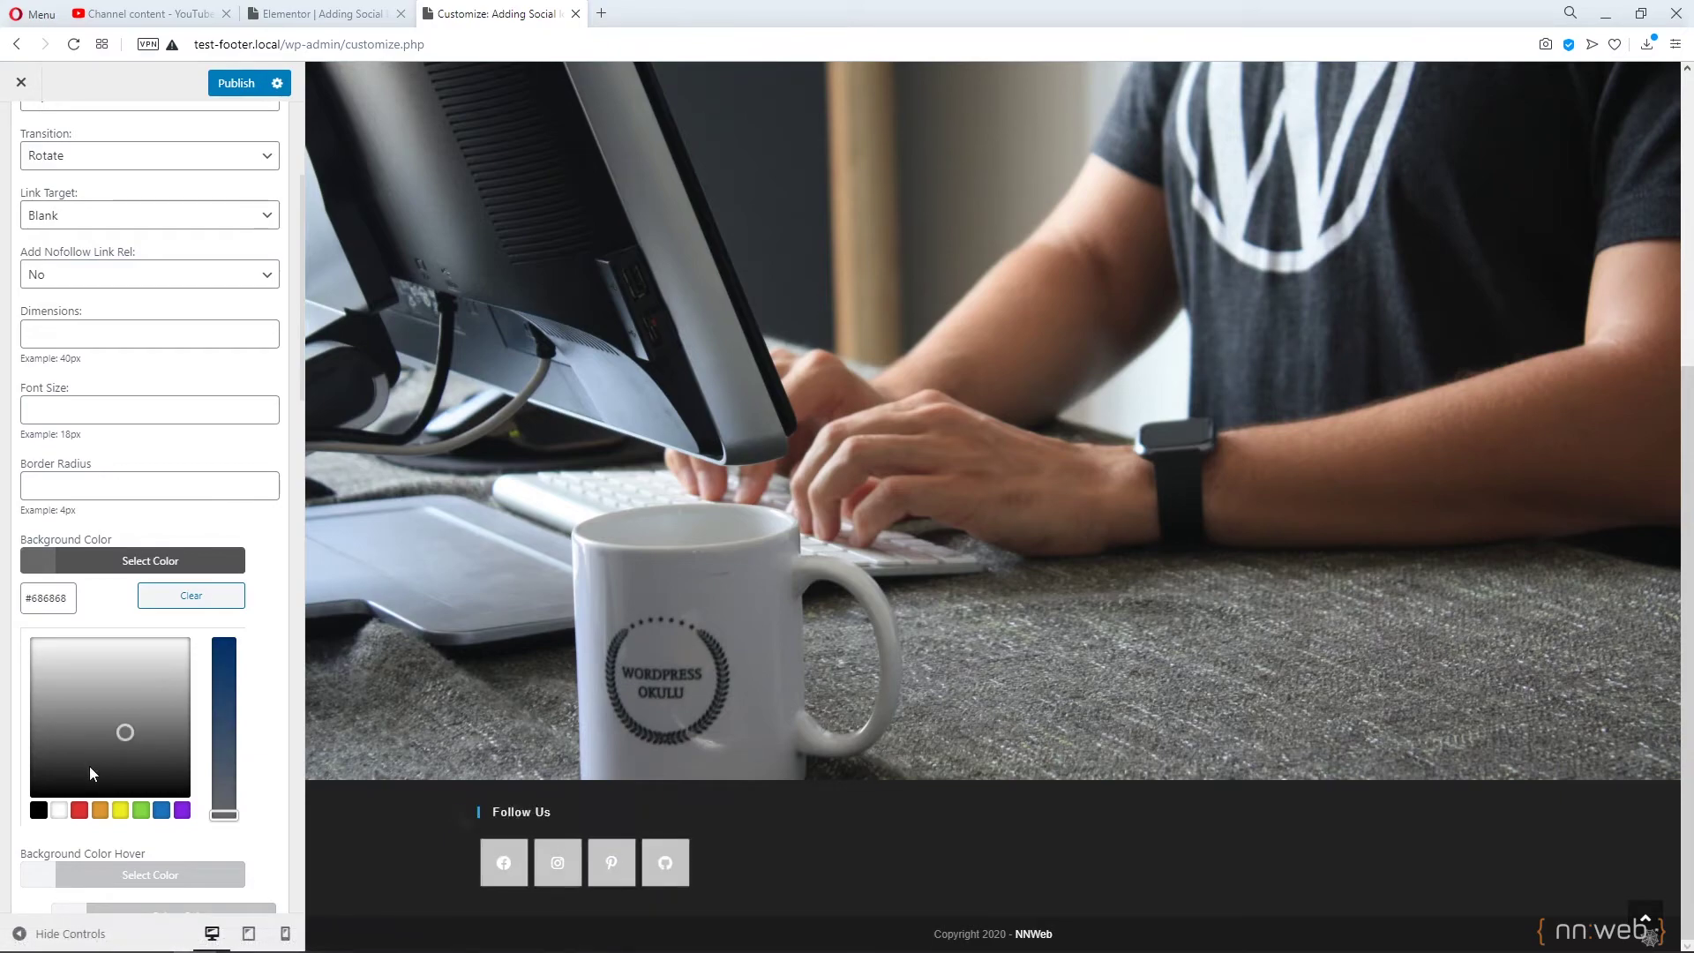
click(179, 565)
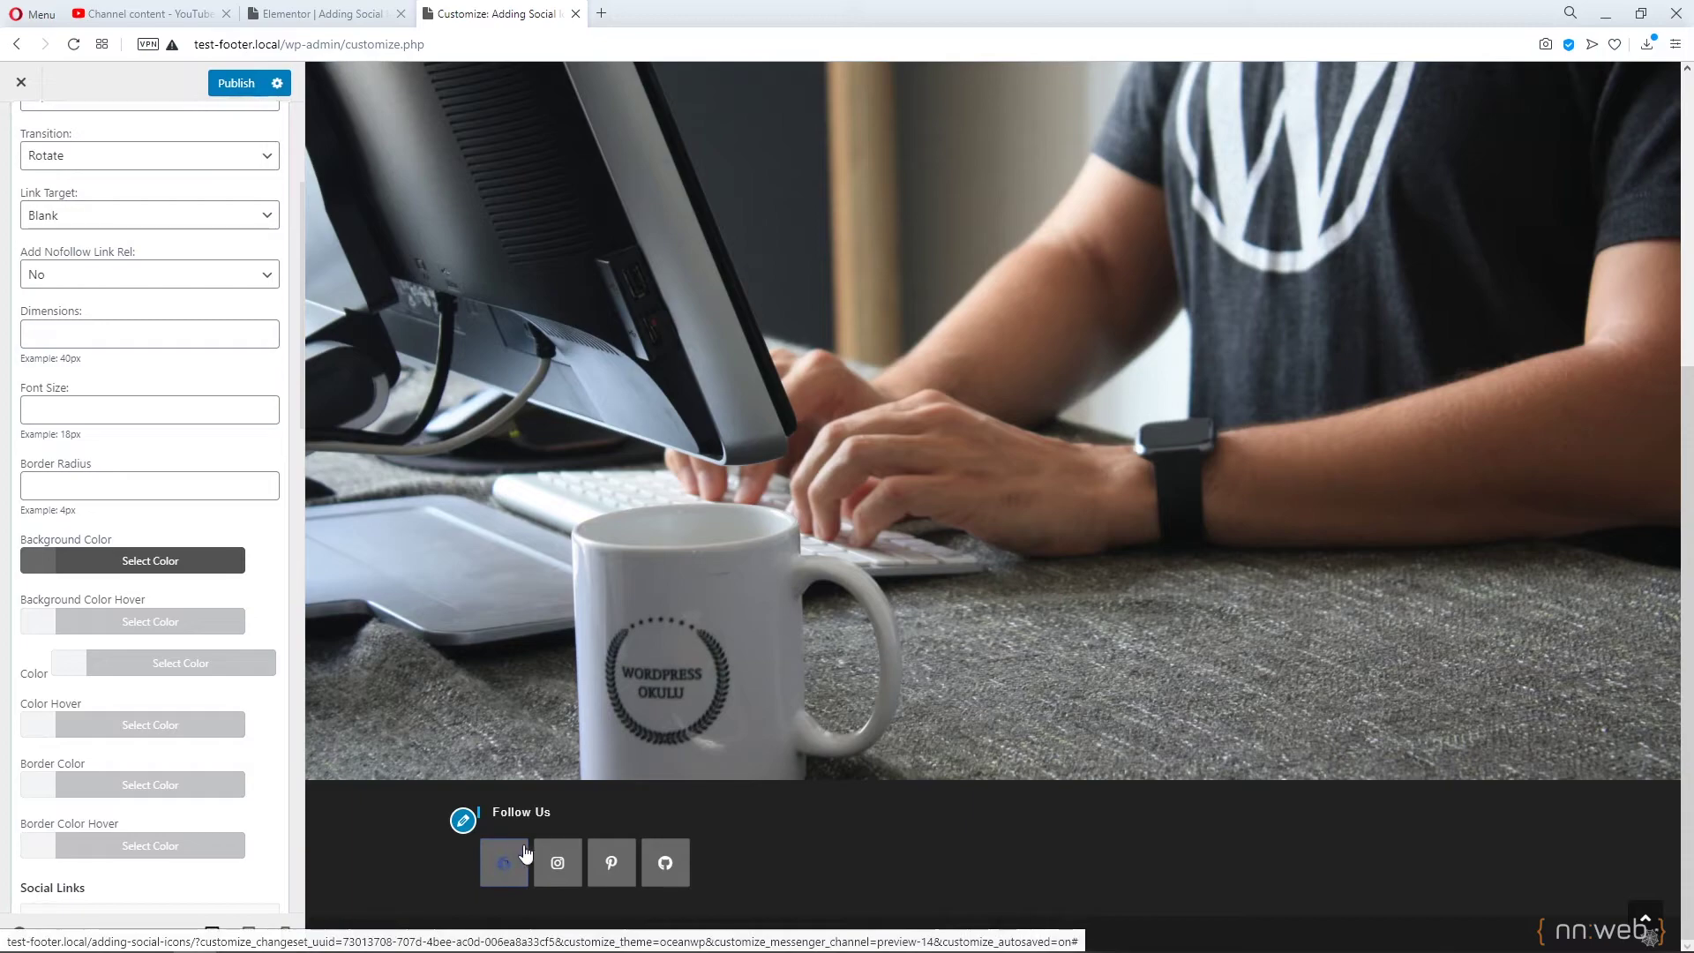
click(223, 628)
click(219, 627)
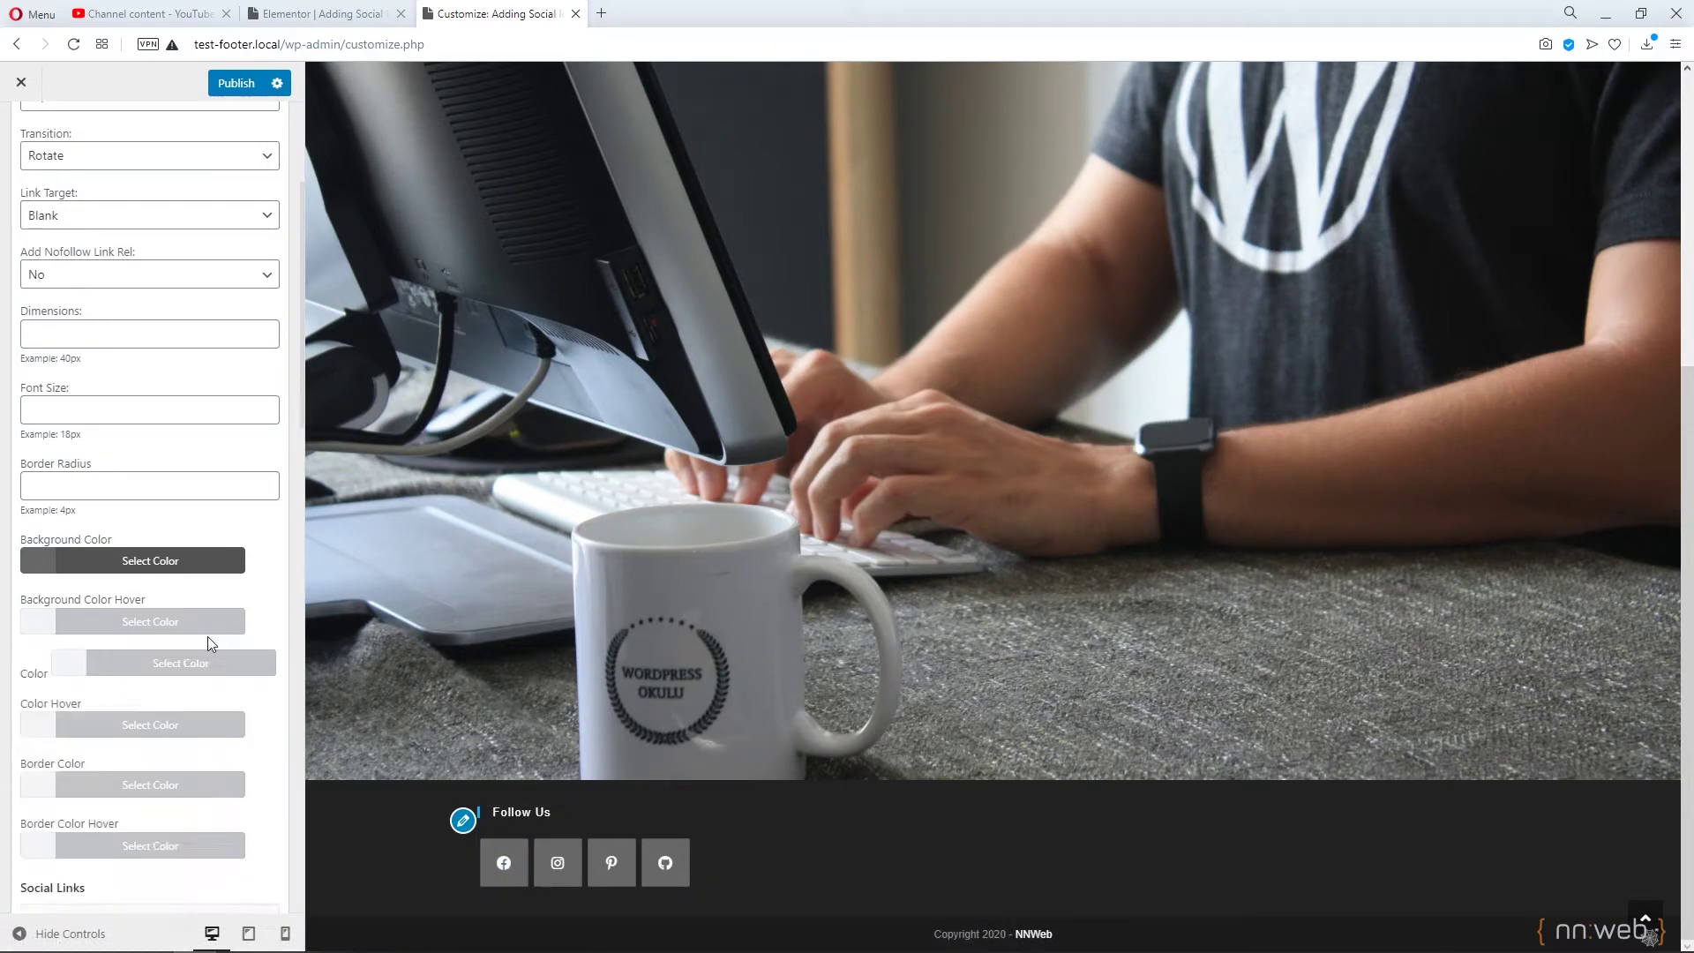
Publish the styled Follow Us social icons.
scroll(161, 644, down, 2)
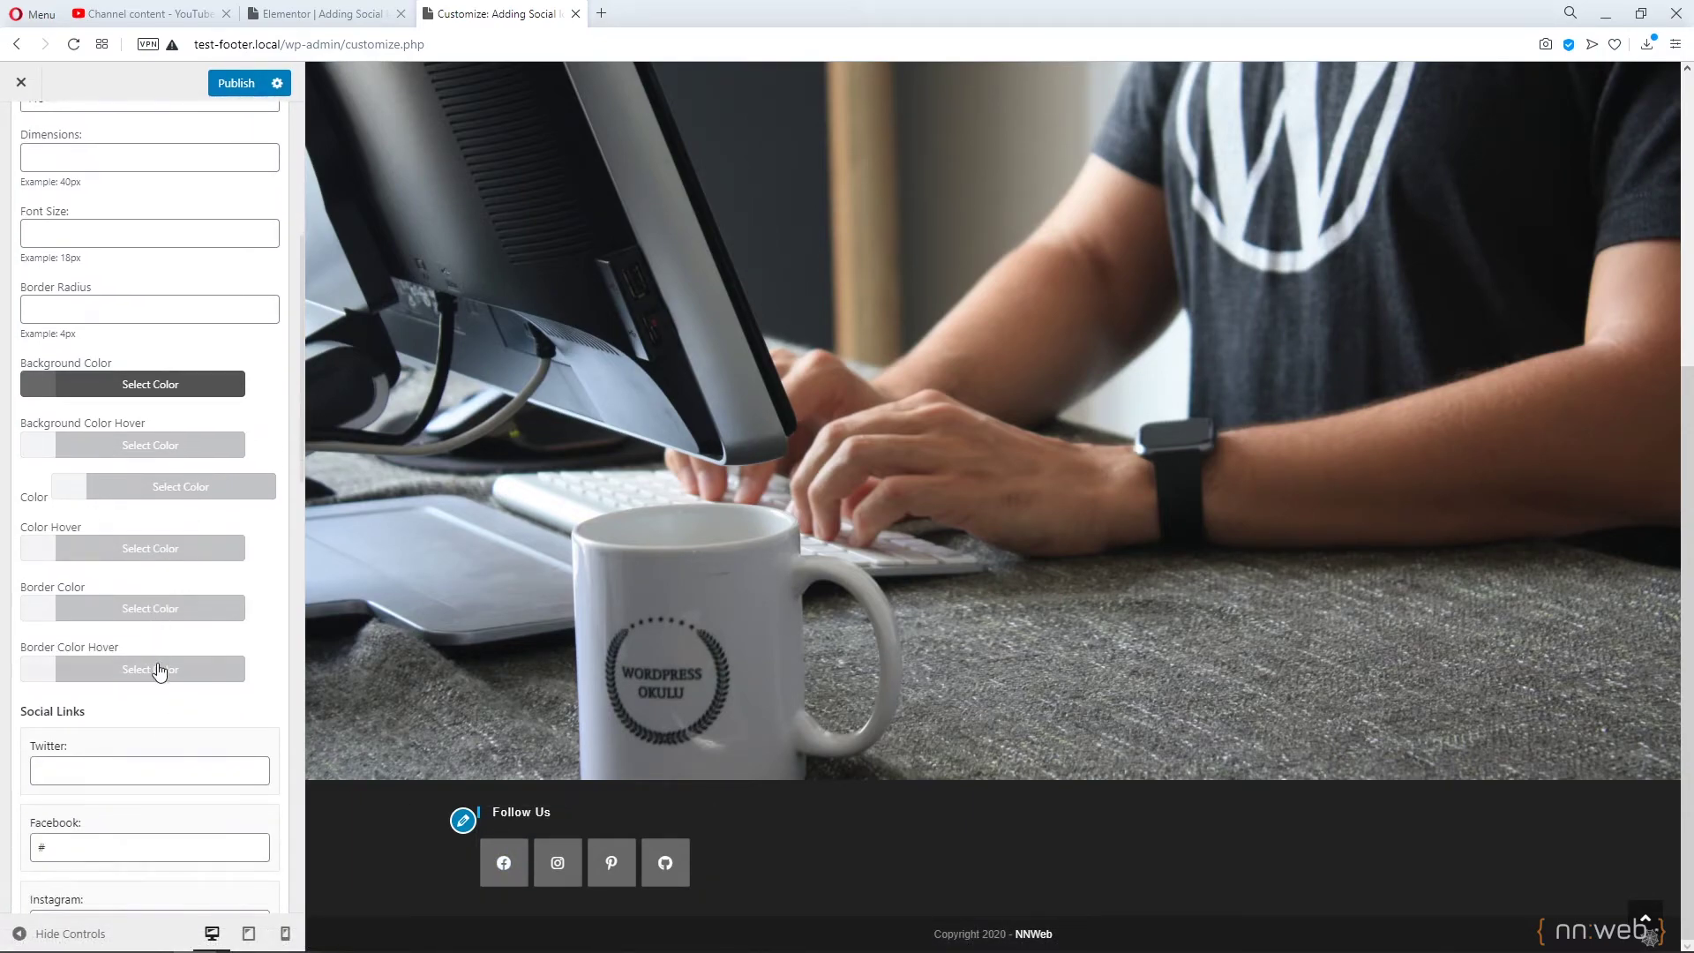
scroll(159, 678, down, 2)
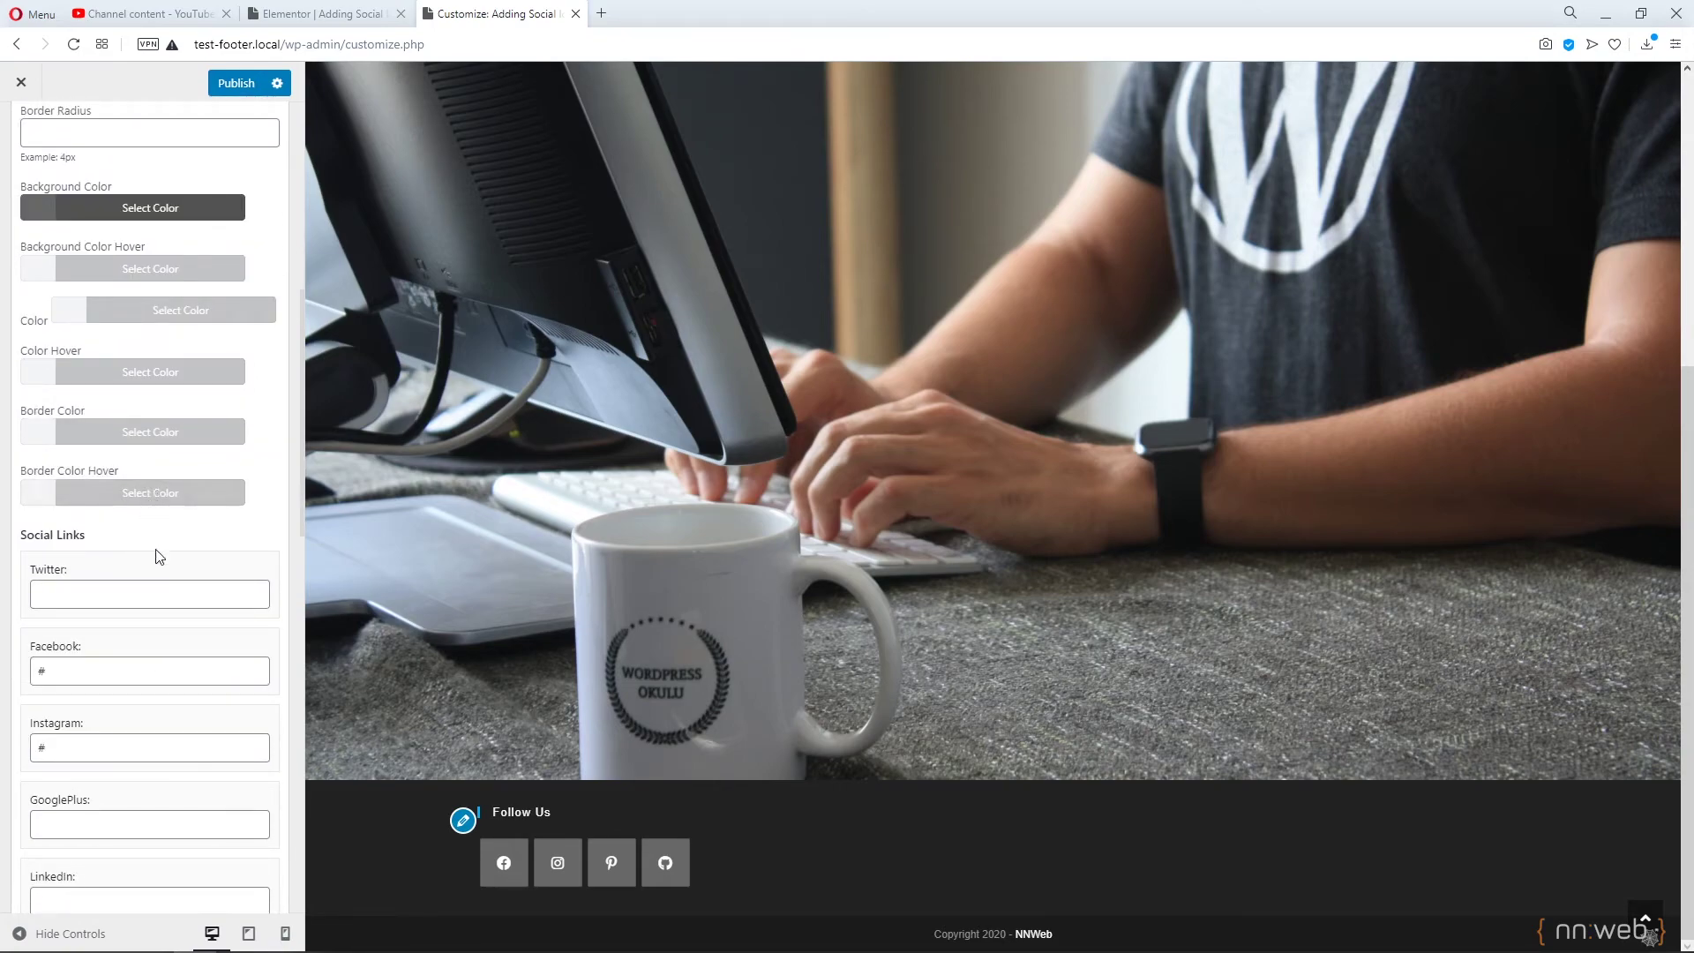
scroll(157, 558, down, 10)
scroll(158, 561, down, 4)
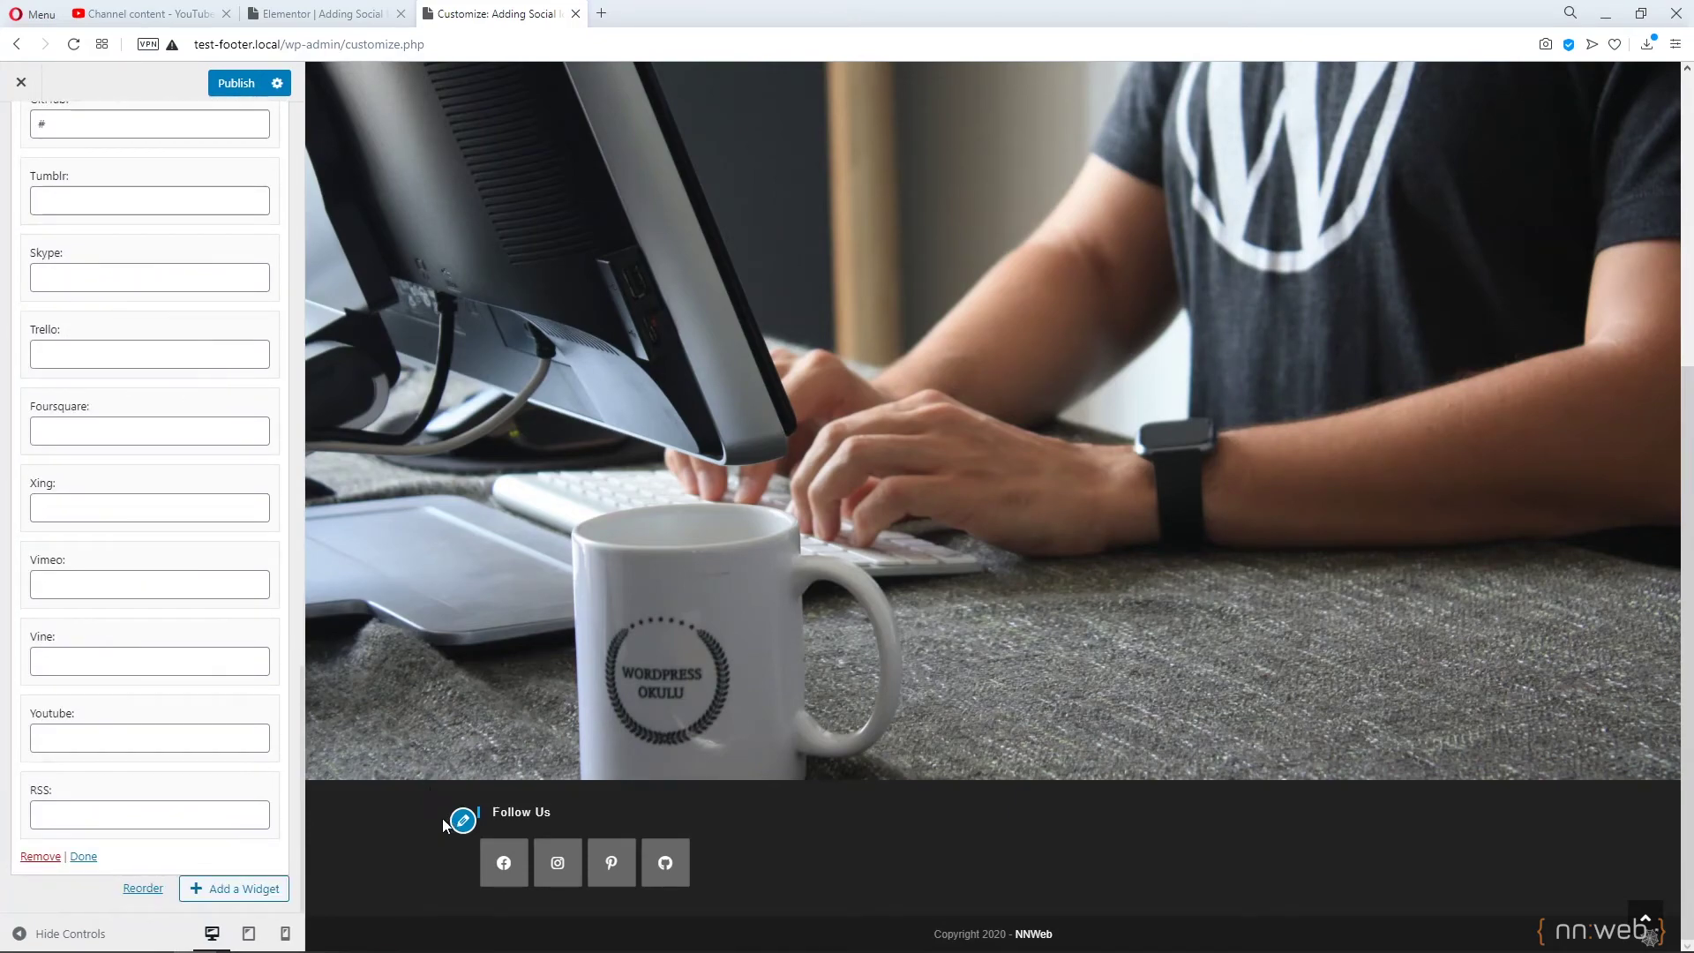
click(236, 85)
Collapse the Follow Us widget, open the Footer 2 area, and search widgets for 'so'.
scroll(200, 586, up, 20)
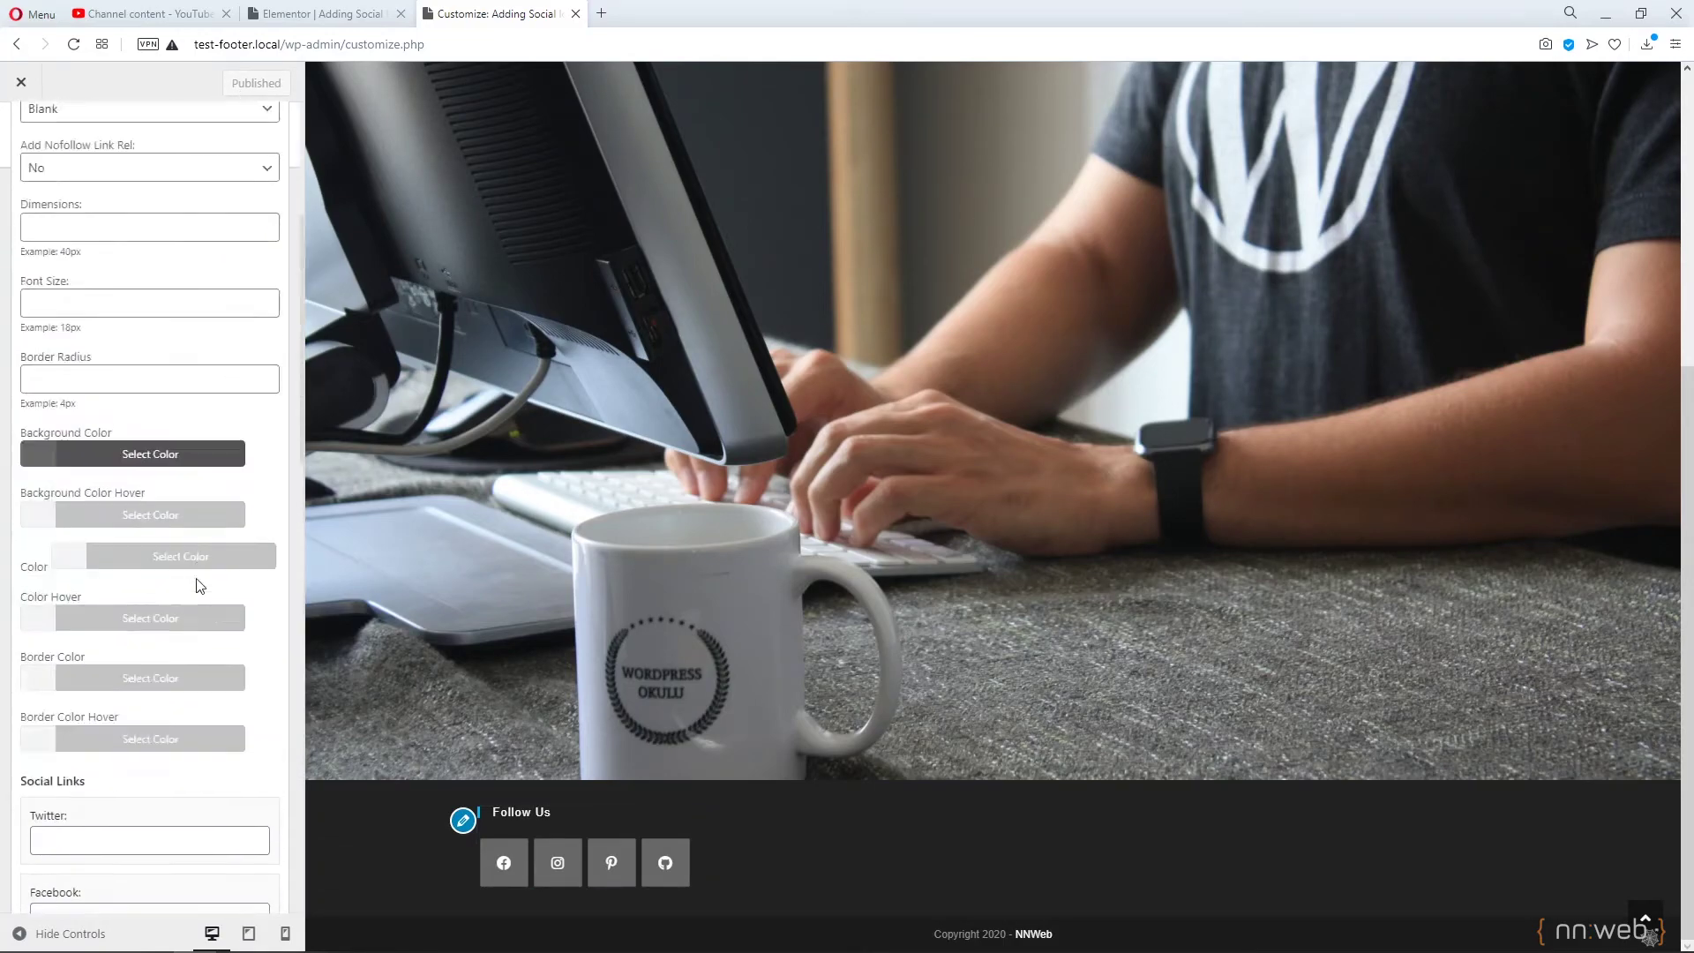
click(268, 237)
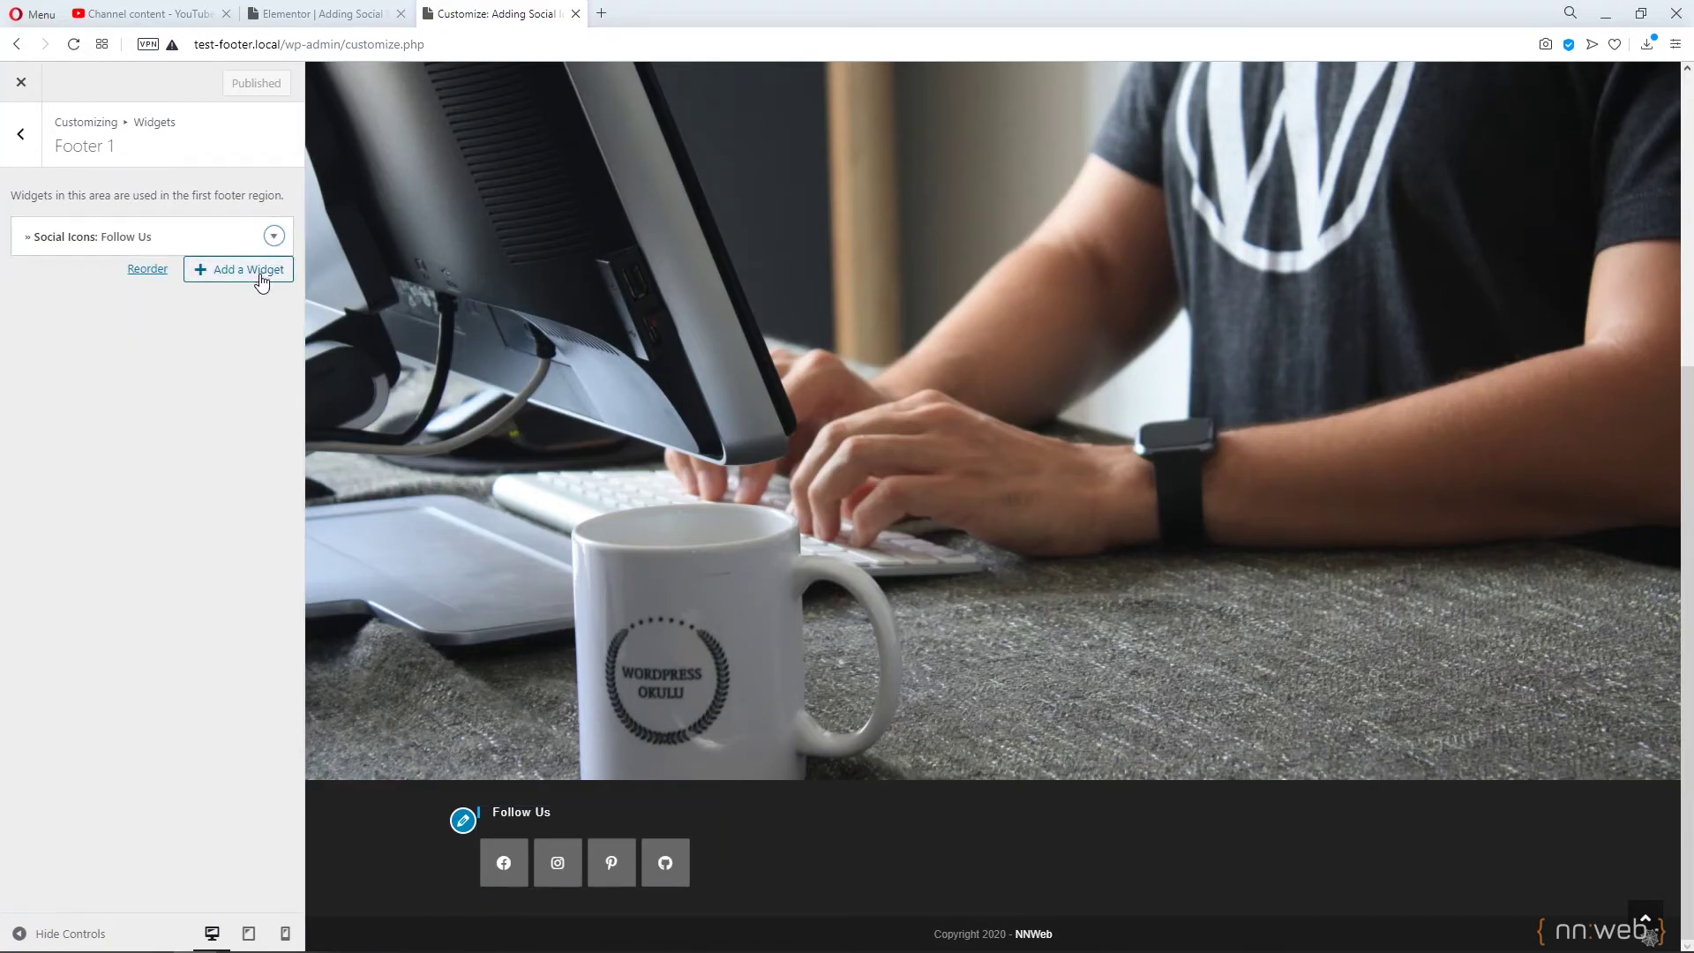
click(39, 163)
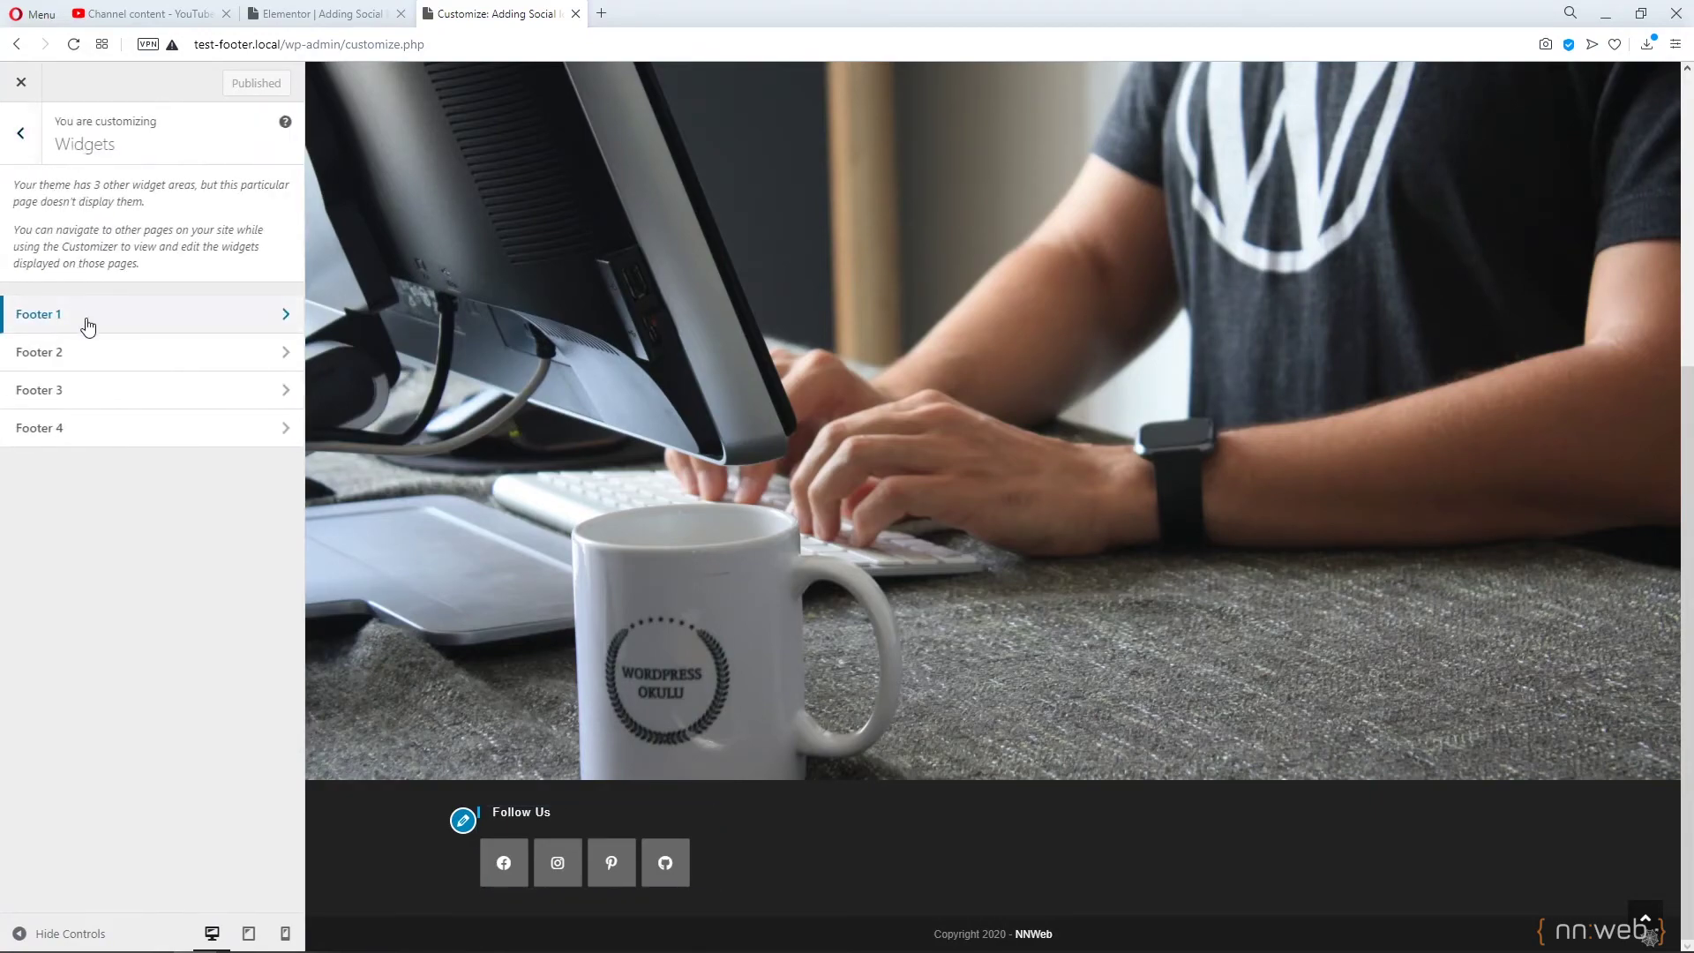
click(92, 354)
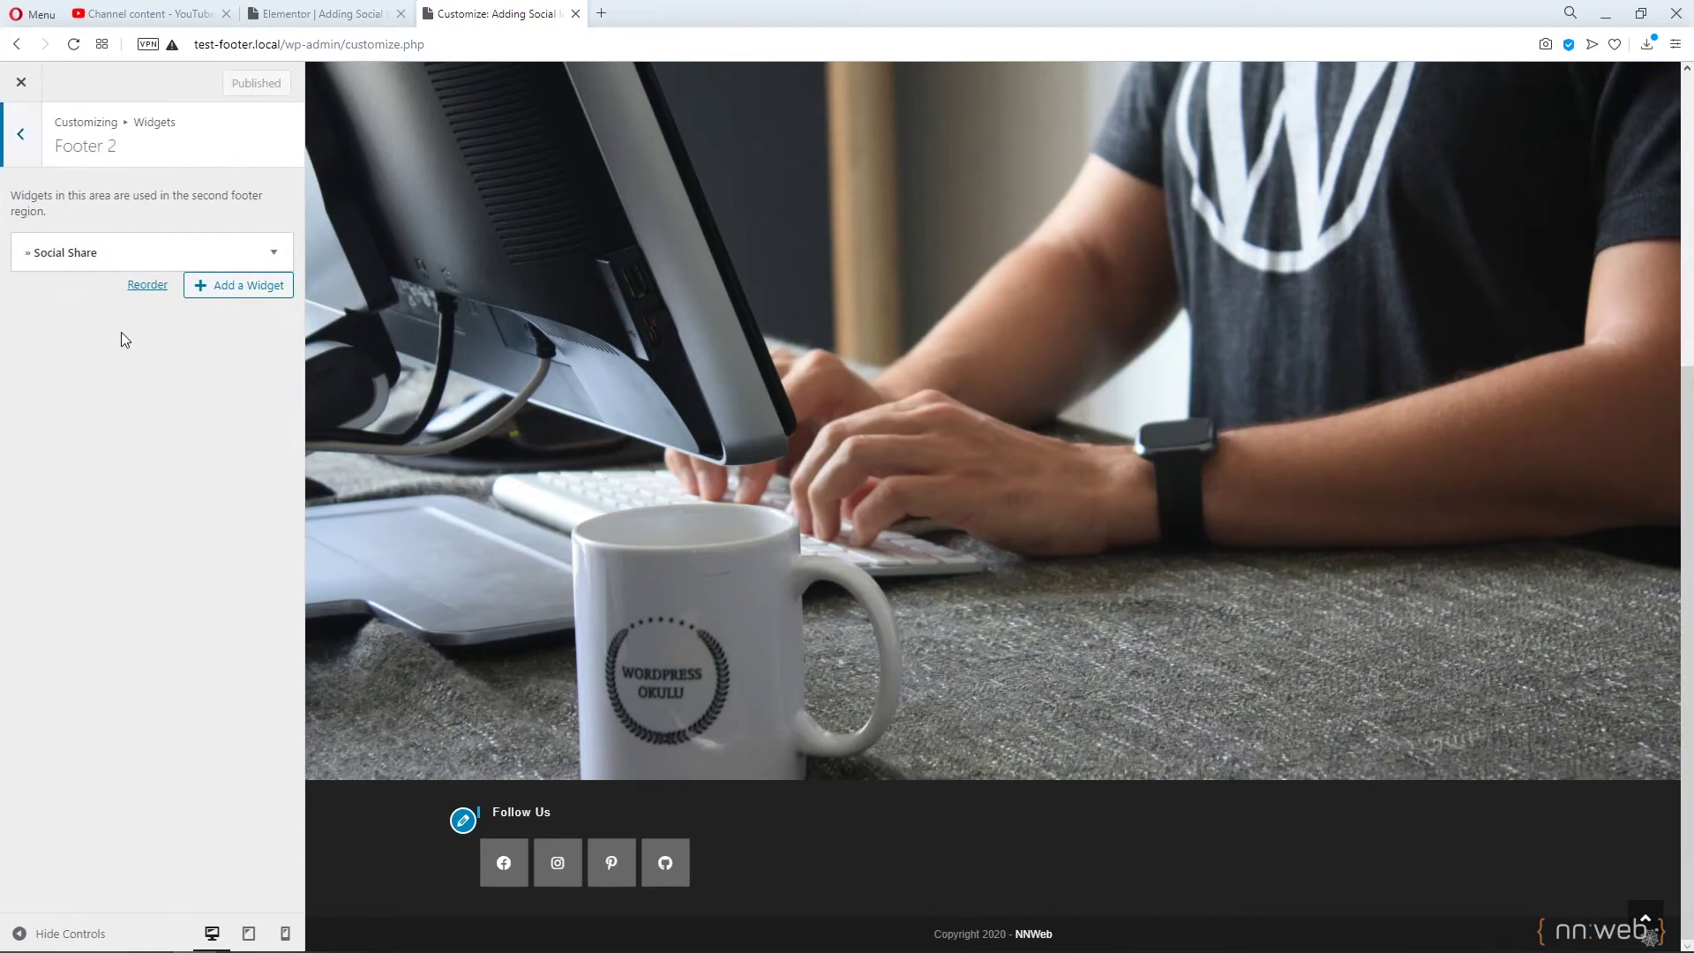
click(228, 286)
text(soci)
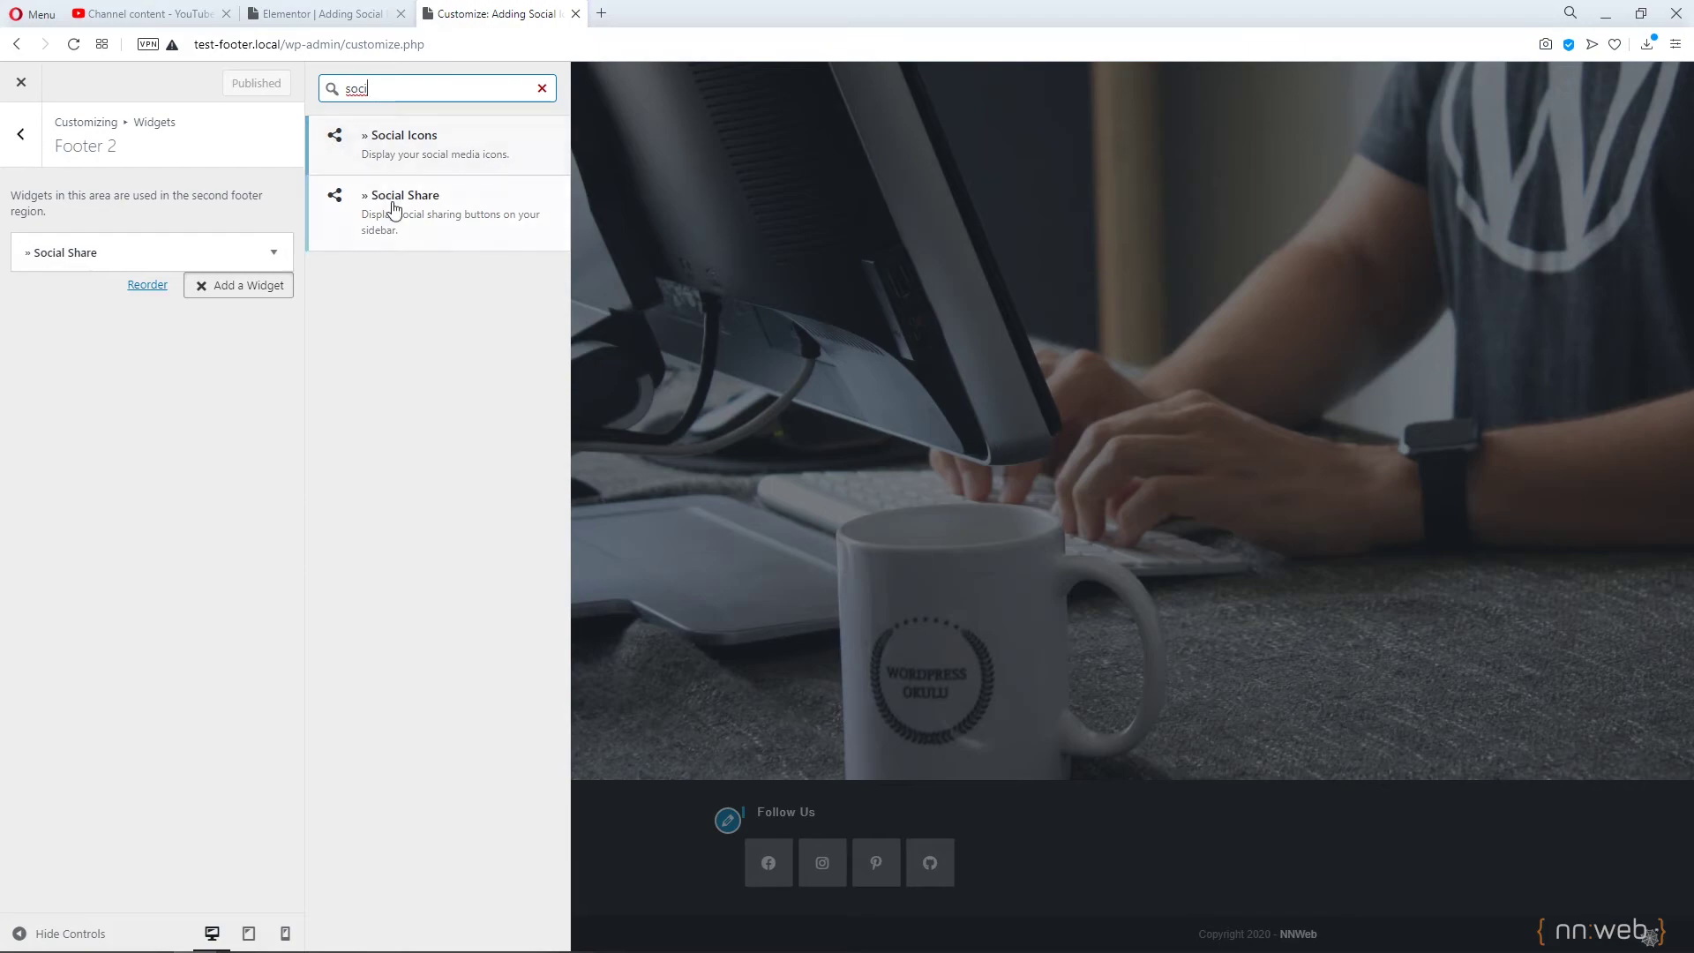
Add a Social Share widget to Footer 2 with Show Social Name ticked.
click(482, 231)
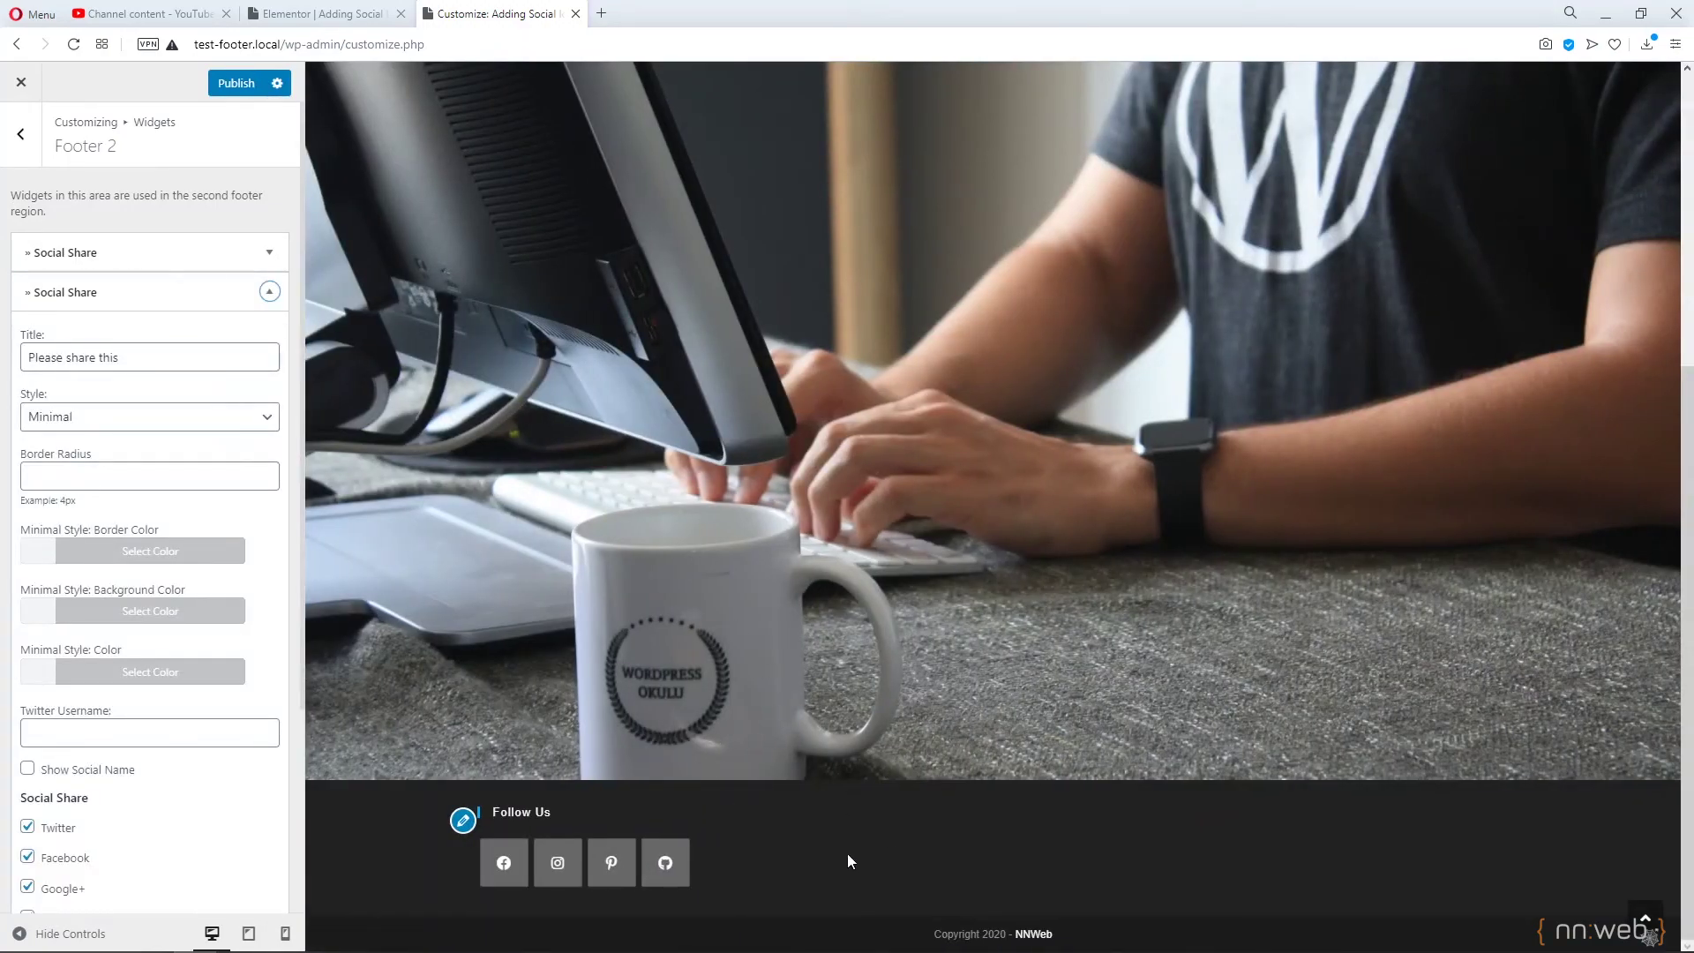
scroll(146, 362, down, 3)
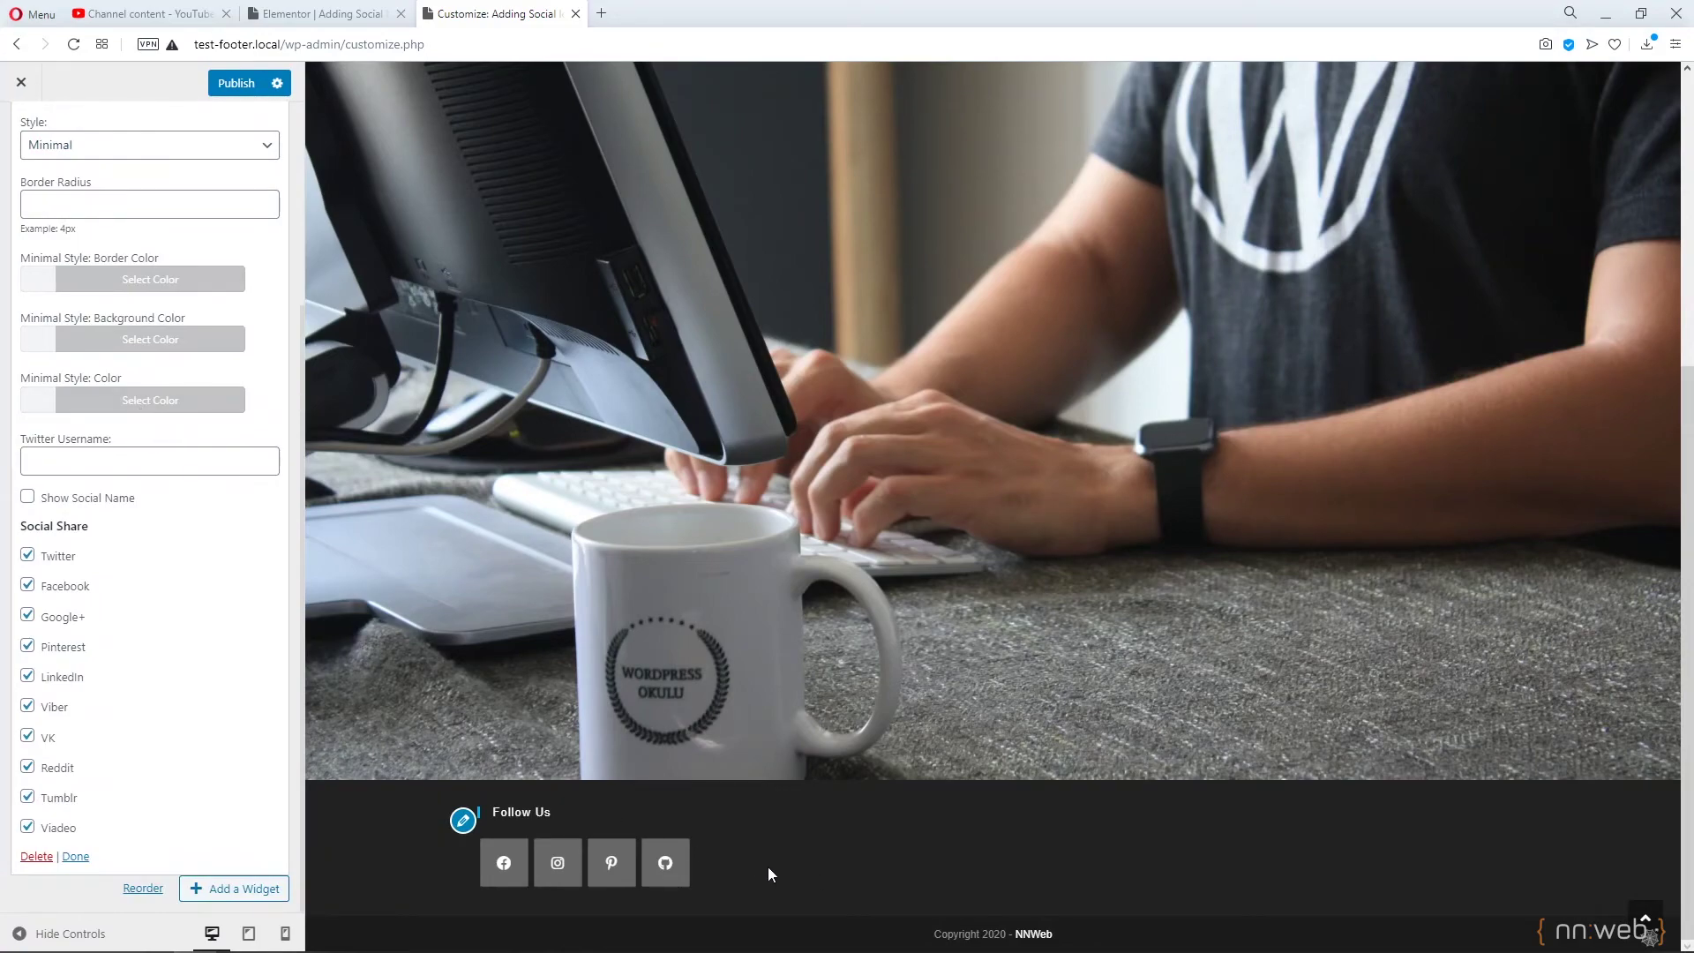
scroll(138, 528, up, 3)
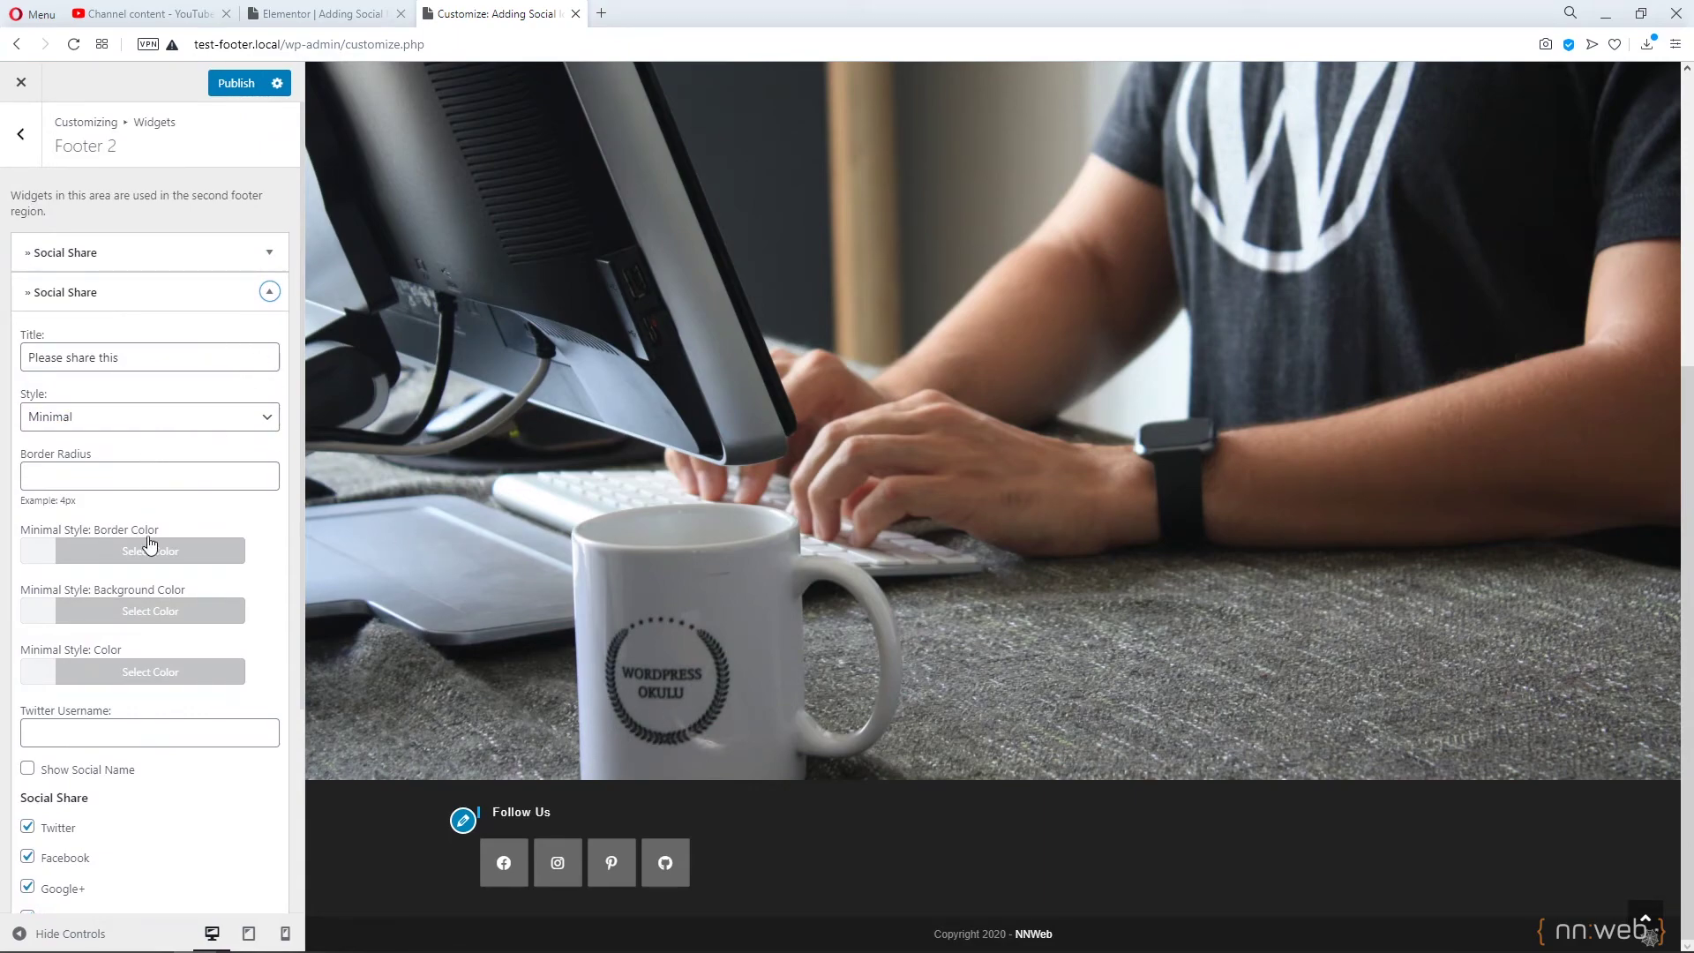
scroll(149, 542, down, 3)
click(104, 507)
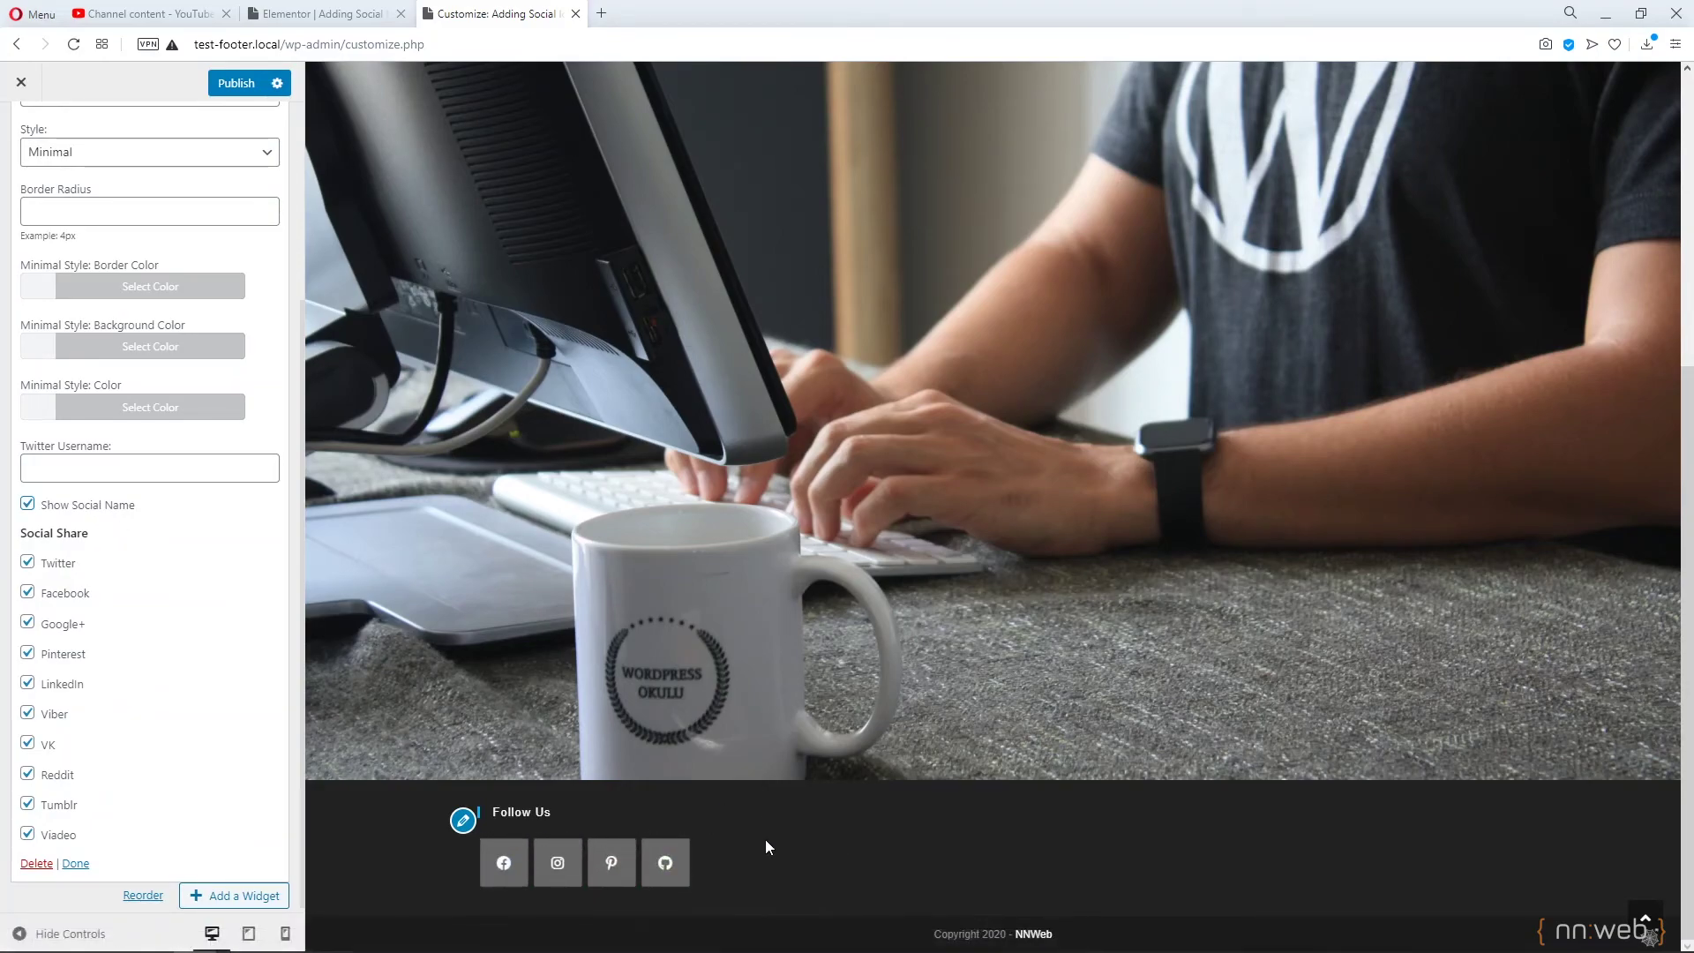
Delete the Social Share widget and return to the footer widget areas list.
scroll(283, 423, up, 3)
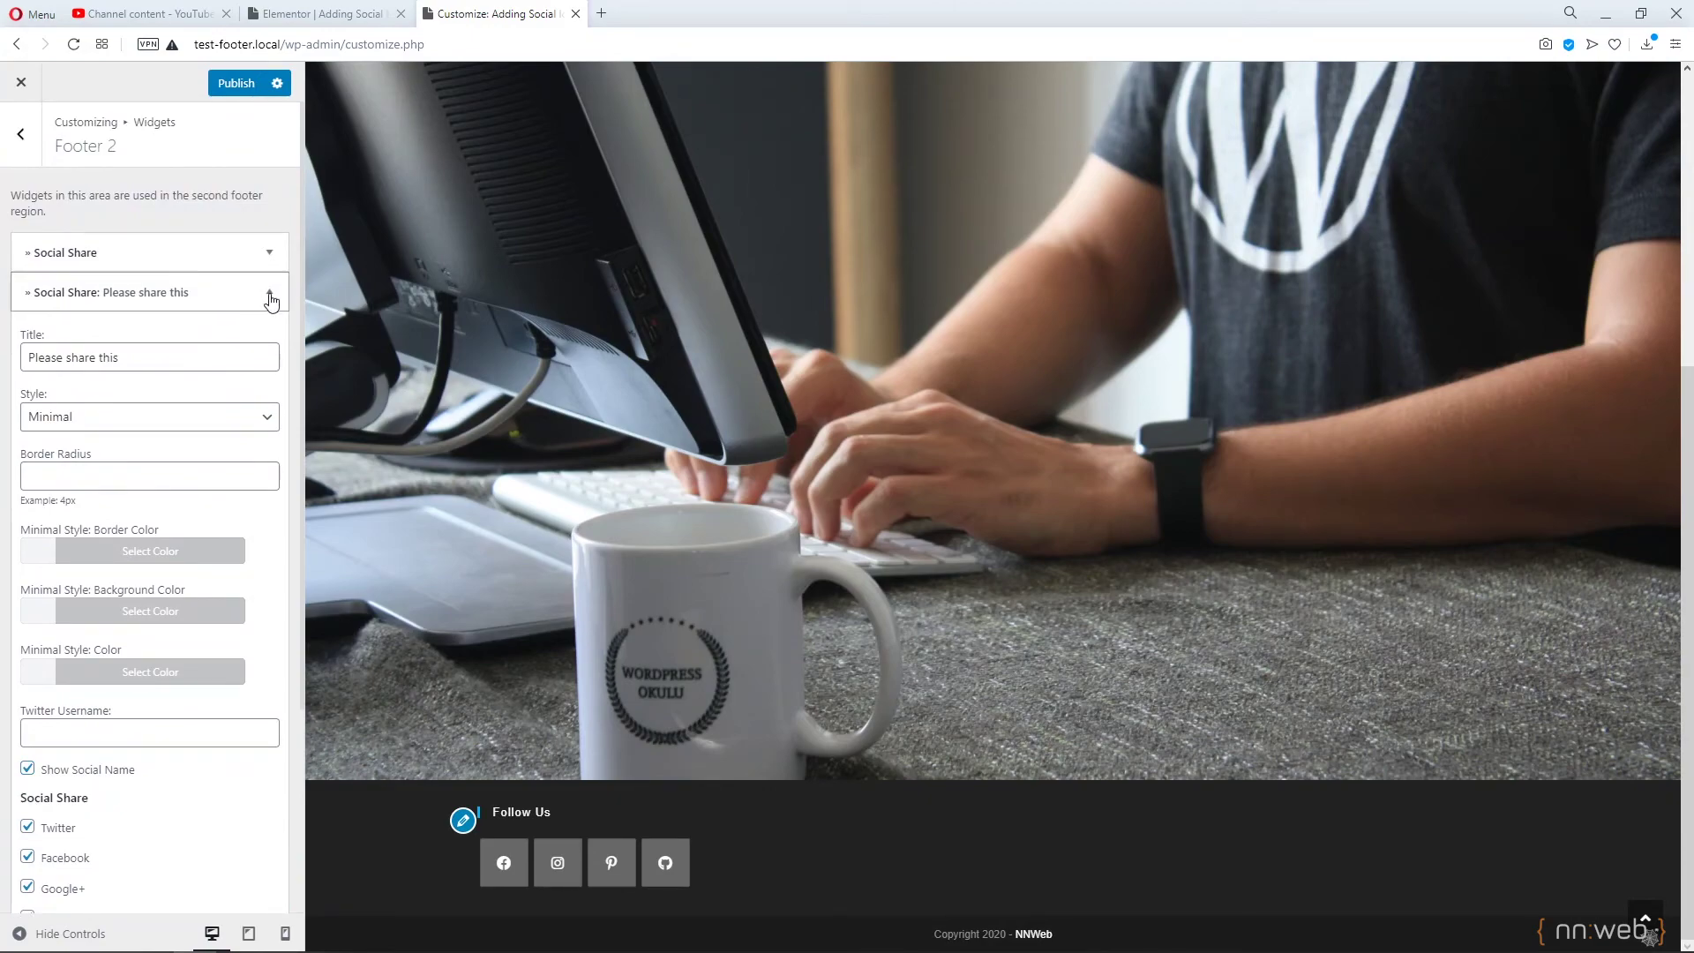
scroll(264, 447, down, 3)
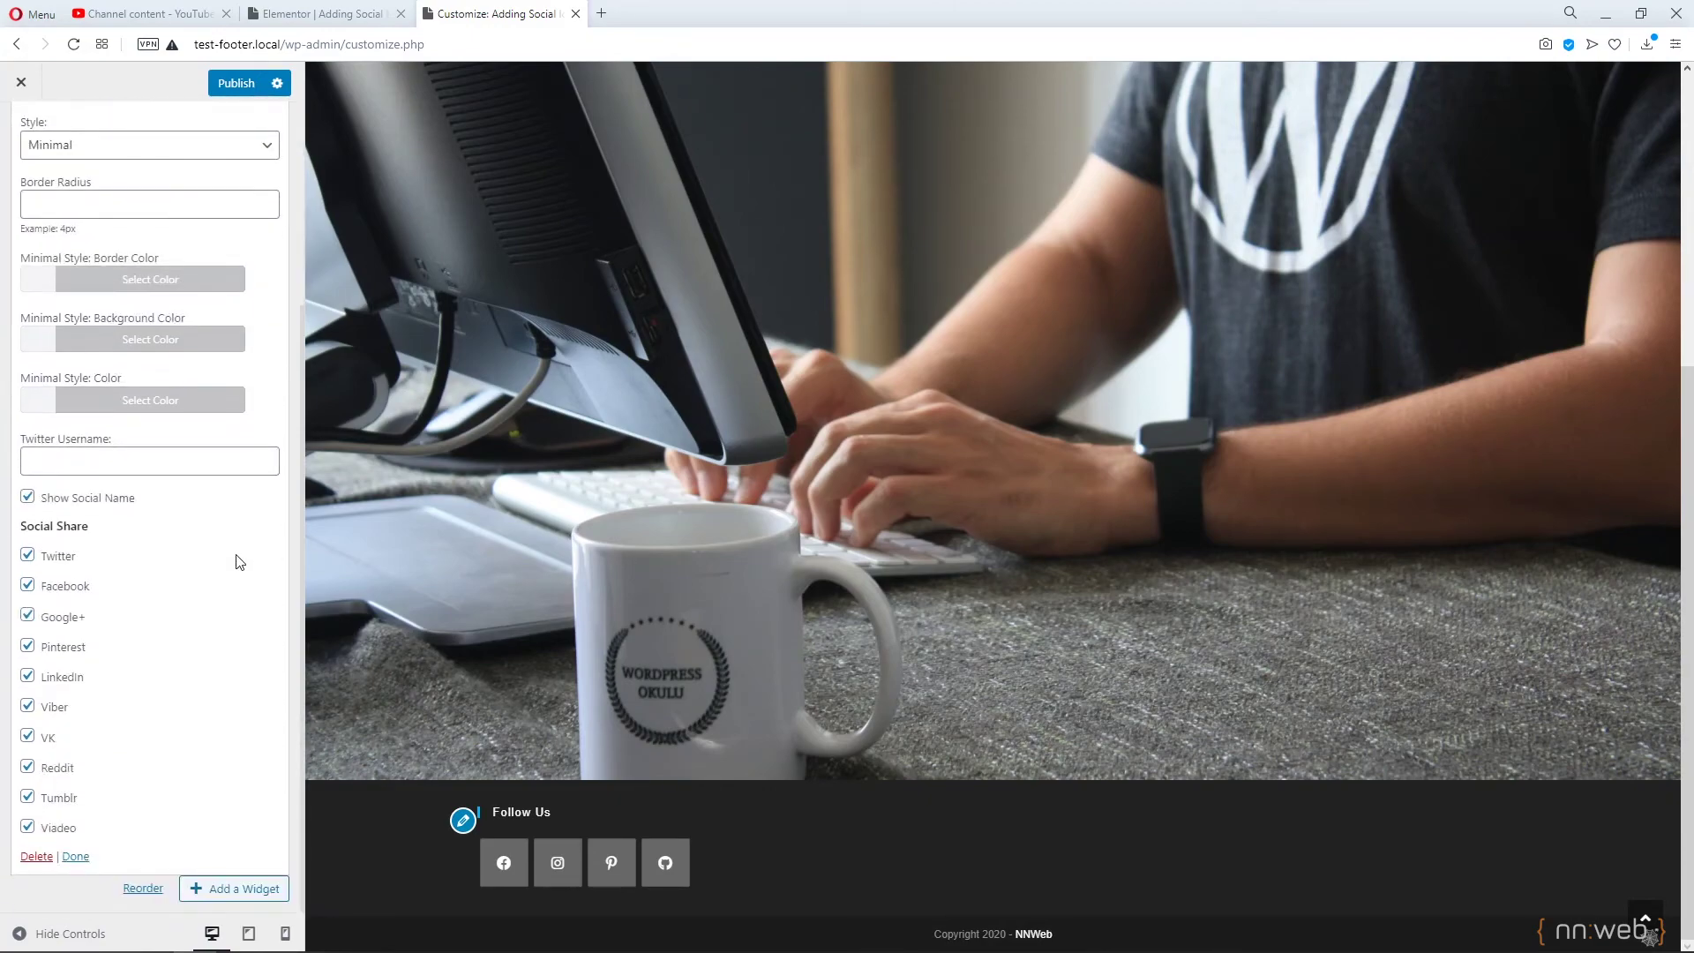
click(44, 862)
click(36, 150)
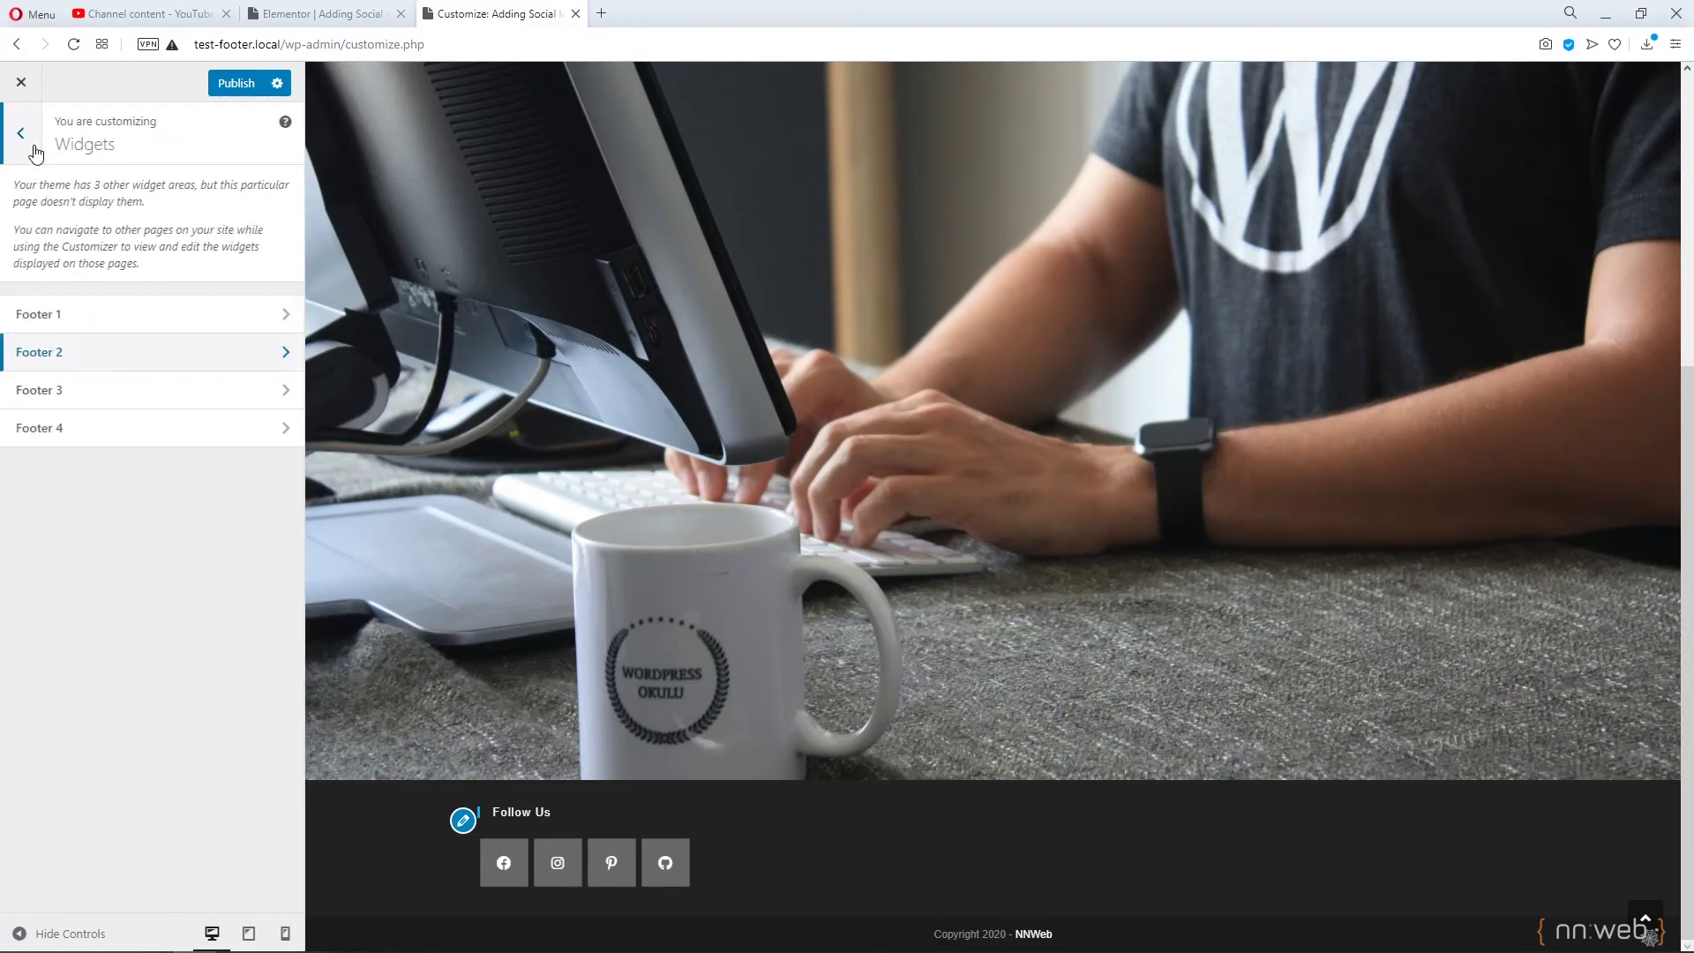
Return from the Widgets panel to the Customizer's main section list.
click(34, 148)
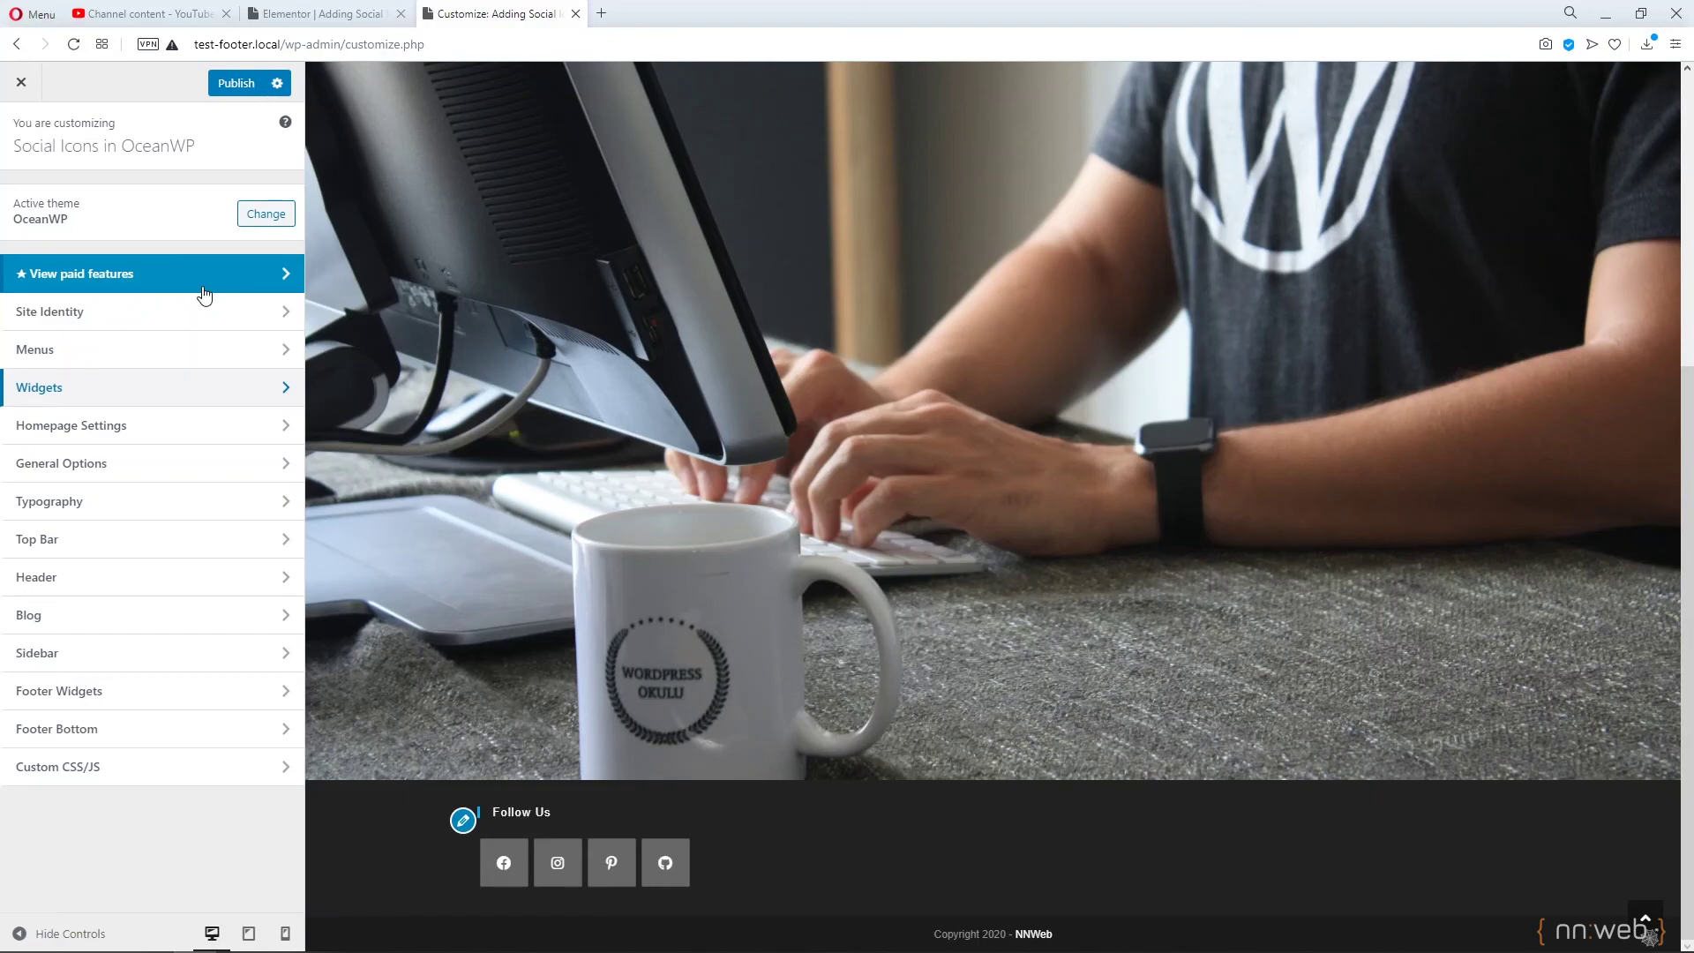
Scroll the preview up to show the top bar and its six social icons.
scroll(719, 537, up, 10)
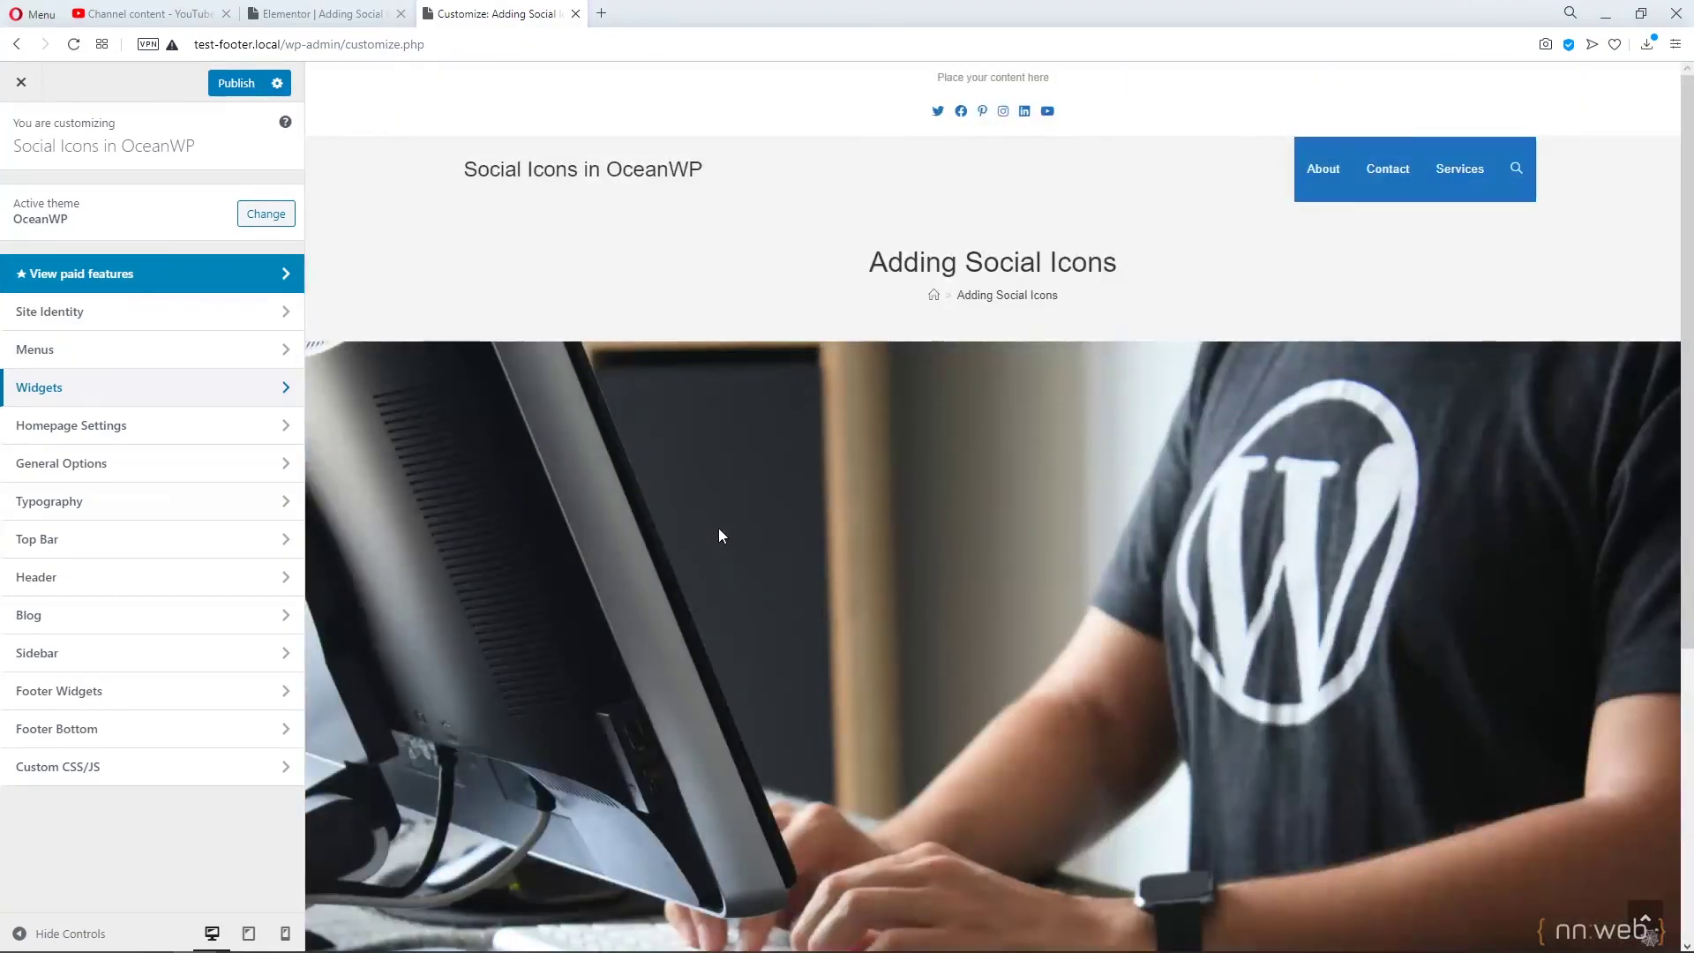